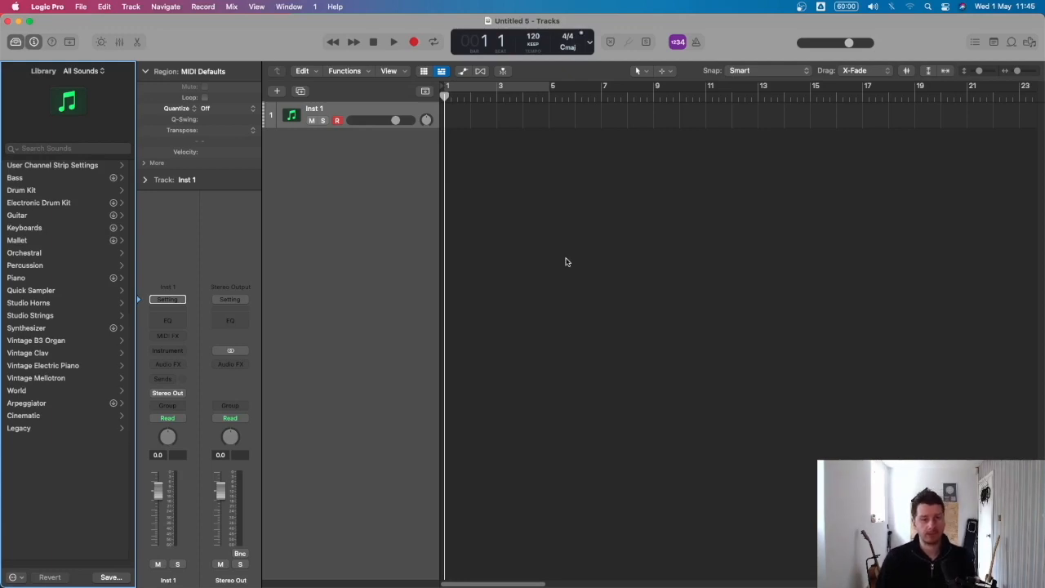
Load the Above and Beyond electronic drum kit on the instrument track and open the Step Sequencer for it
click(70, 202)
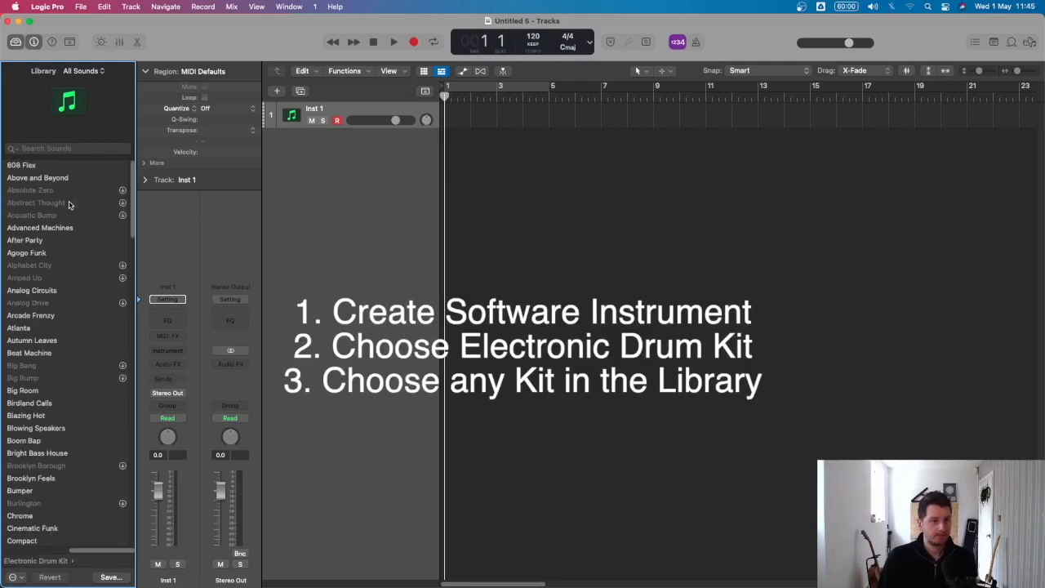
click(51, 182)
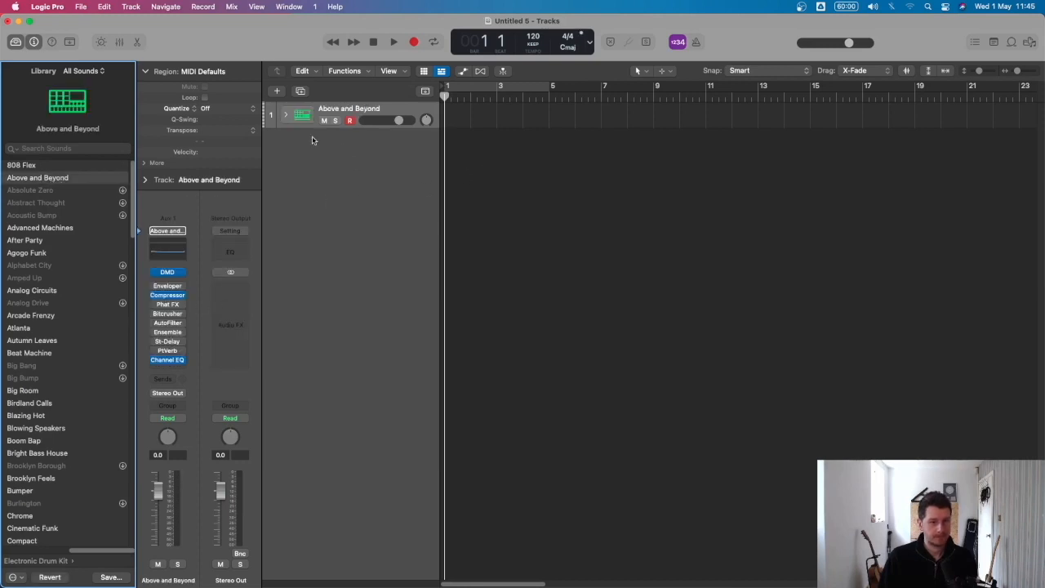
key(p)
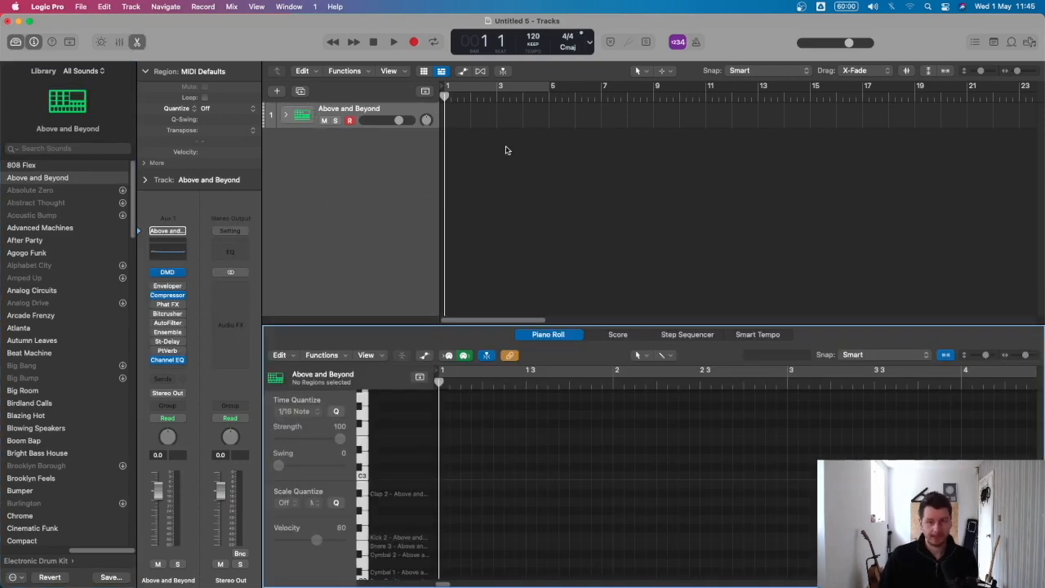
click(687, 334)
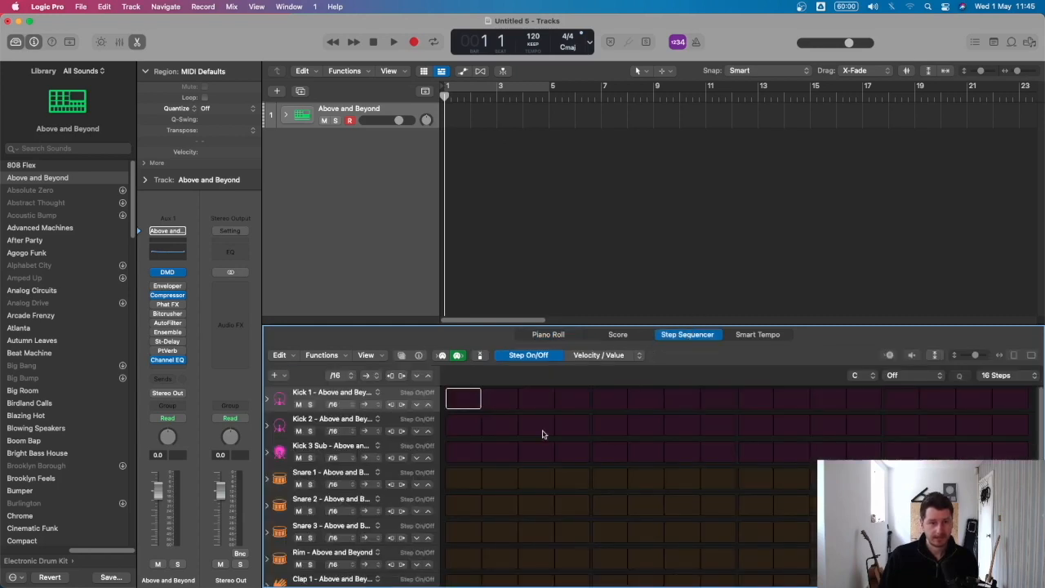
Activate Kick 1 on steps 1, 5, 9 and 13 and play the pattern briefly
click(462, 405)
click(604, 405)
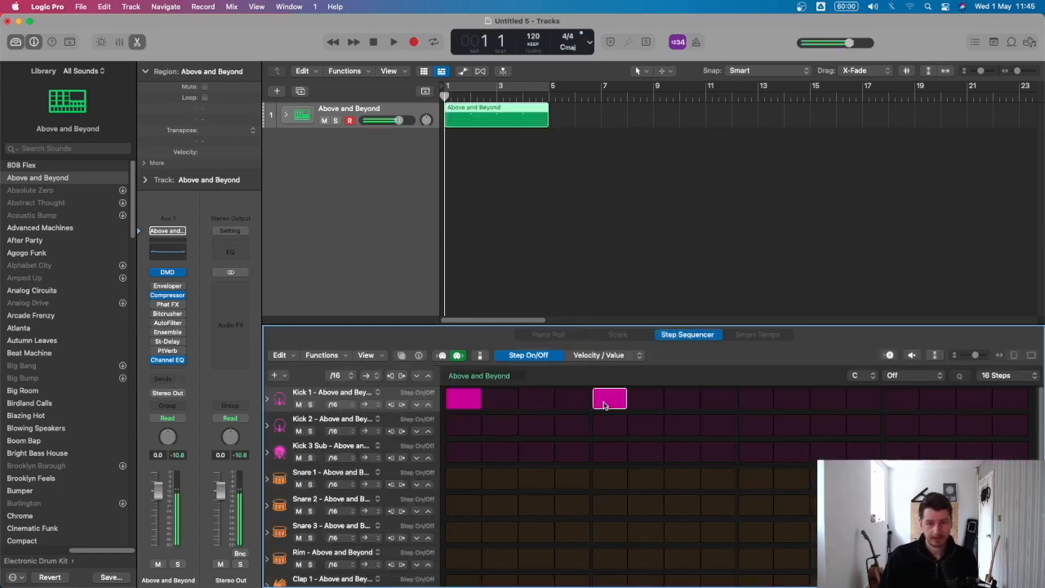
click(756, 400)
click(903, 402)
key(space)
key(space)
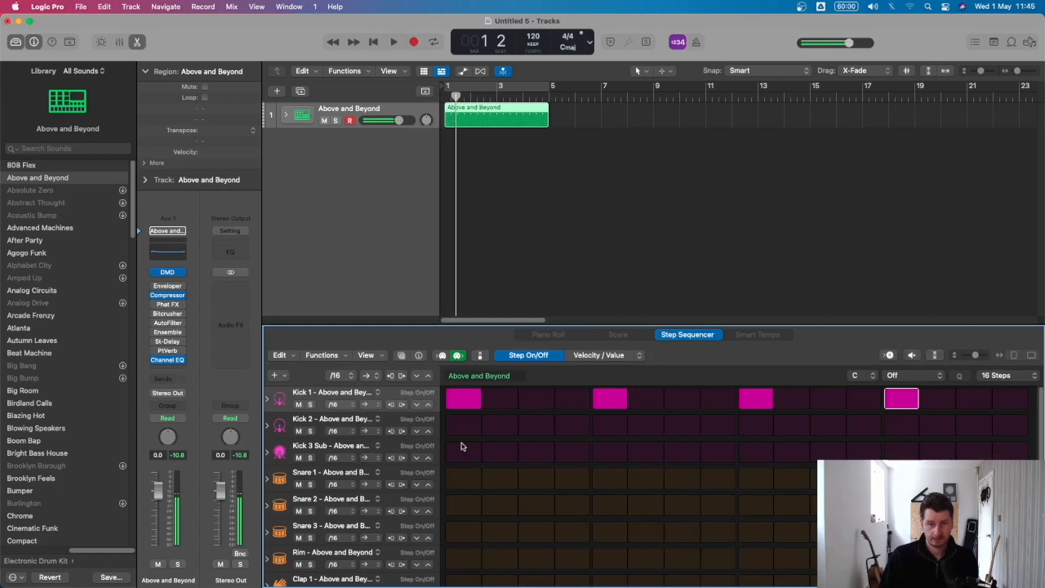
Try Kick 2 and Kick 3 Sub on the first step to compare their sounds, clearing both trial hits
click(466, 429)
click(464, 455)
click(467, 428)
click(463, 447)
Move the kick hits from Kick 1 to Kick 2 on steps 1, 5, 9 and 13 and play the pattern with cycle mode on
click(460, 403)
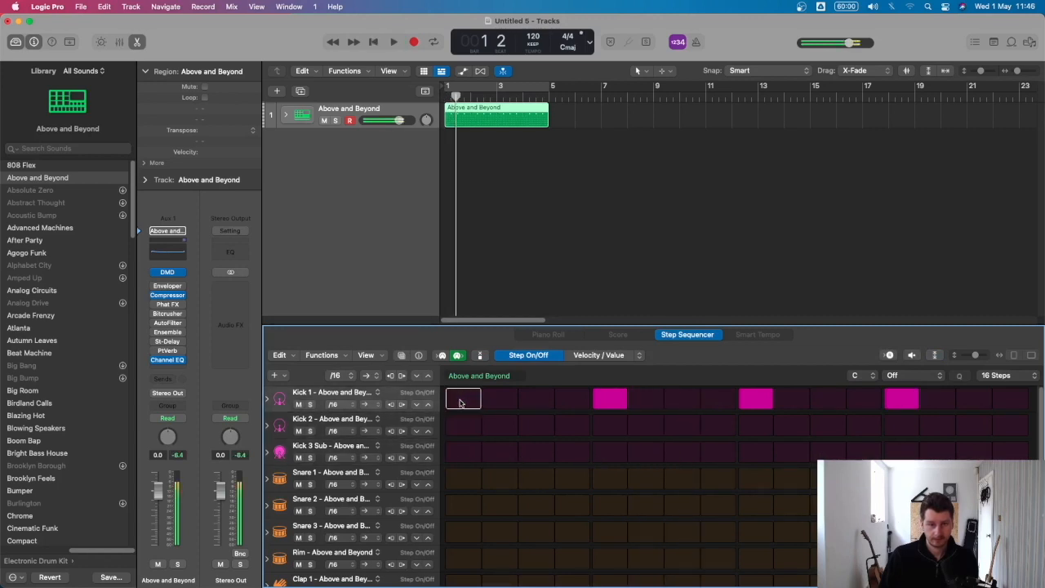
click(465, 431)
click(615, 404)
click(620, 429)
click(775, 406)
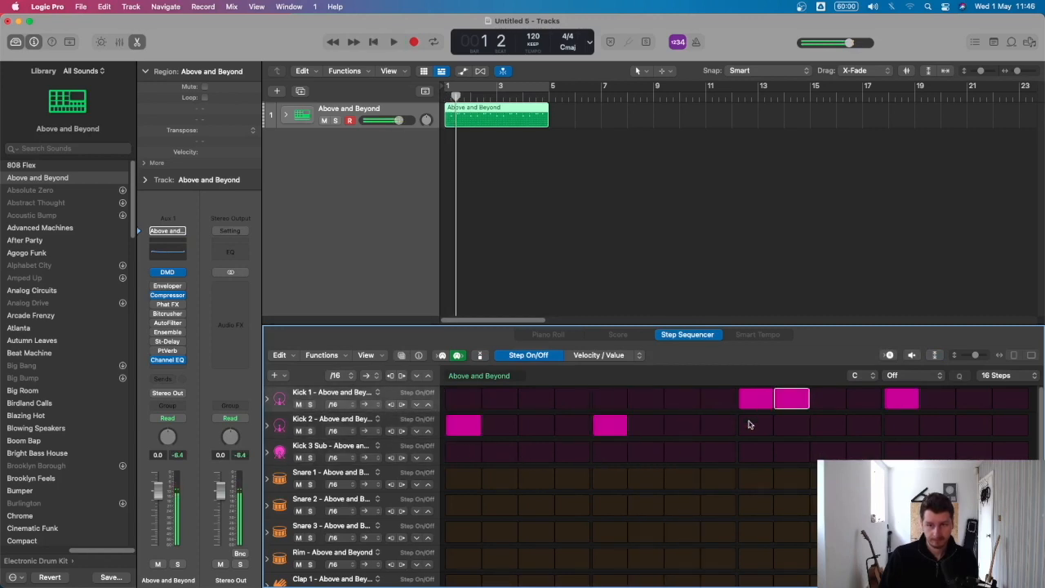
click(751, 425)
click(751, 400)
click(790, 400)
click(893, 403)
click(892, 430)
key(space)
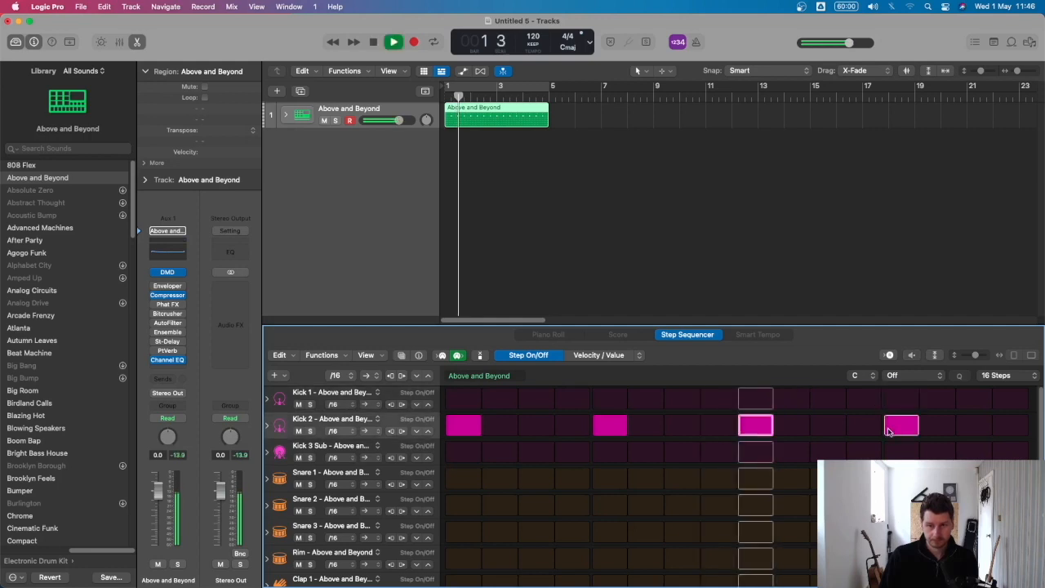
click(486, 85)
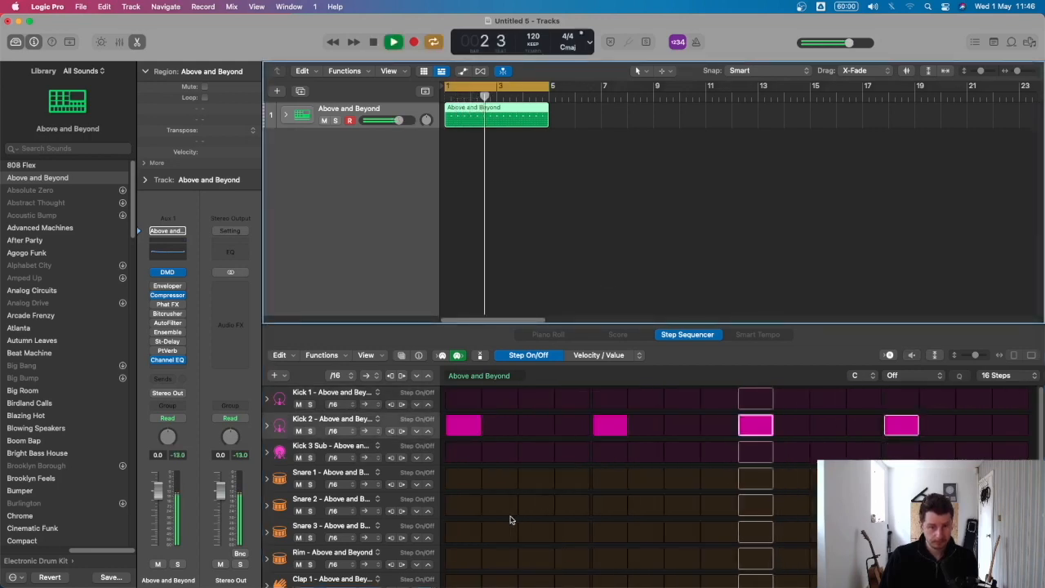
click(537, 505)
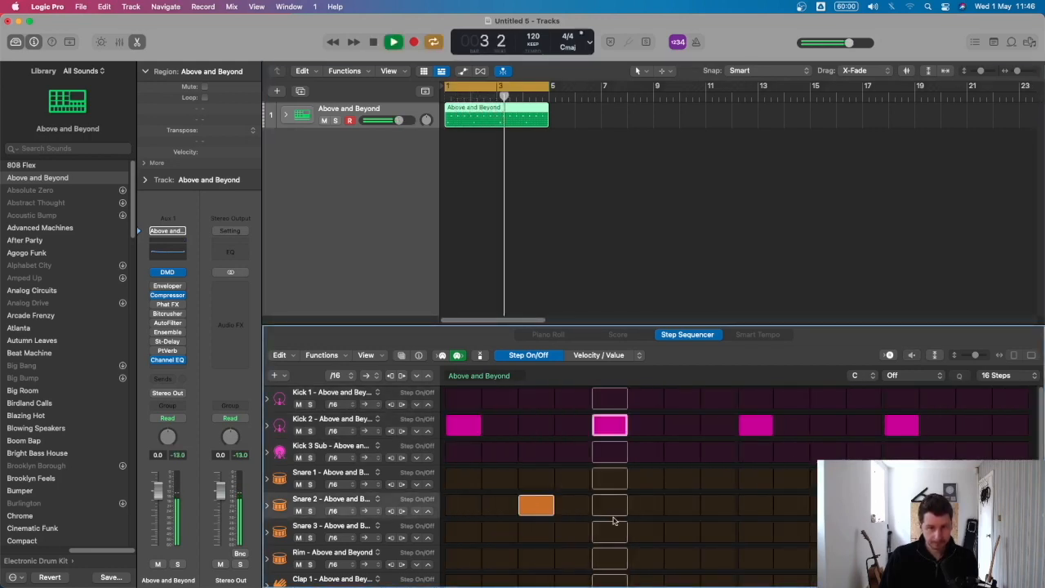
click(682, 506)
click(826, 506)
click(827, 505)
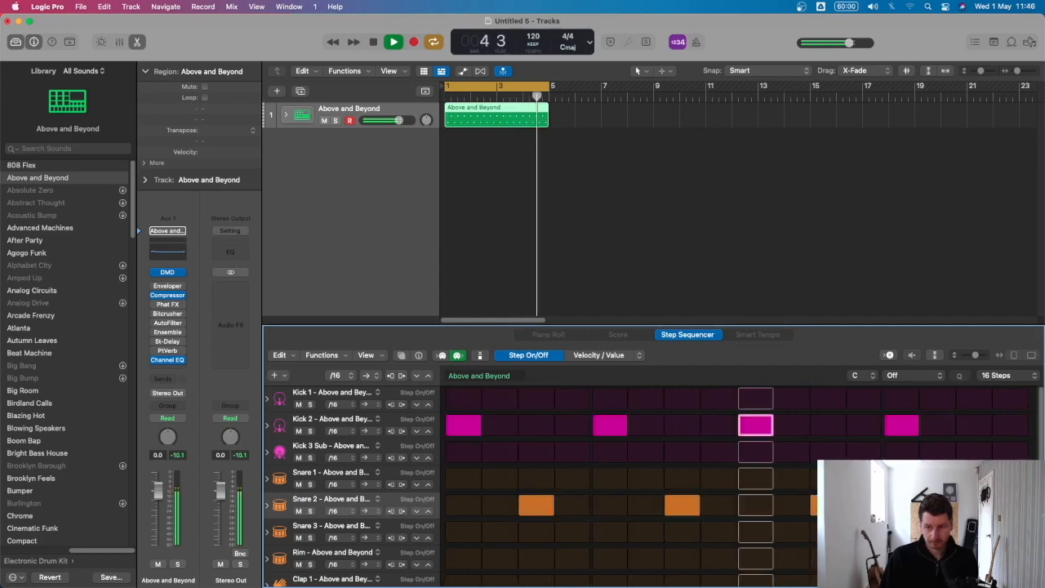
click(682, 506)
click(536, 505)
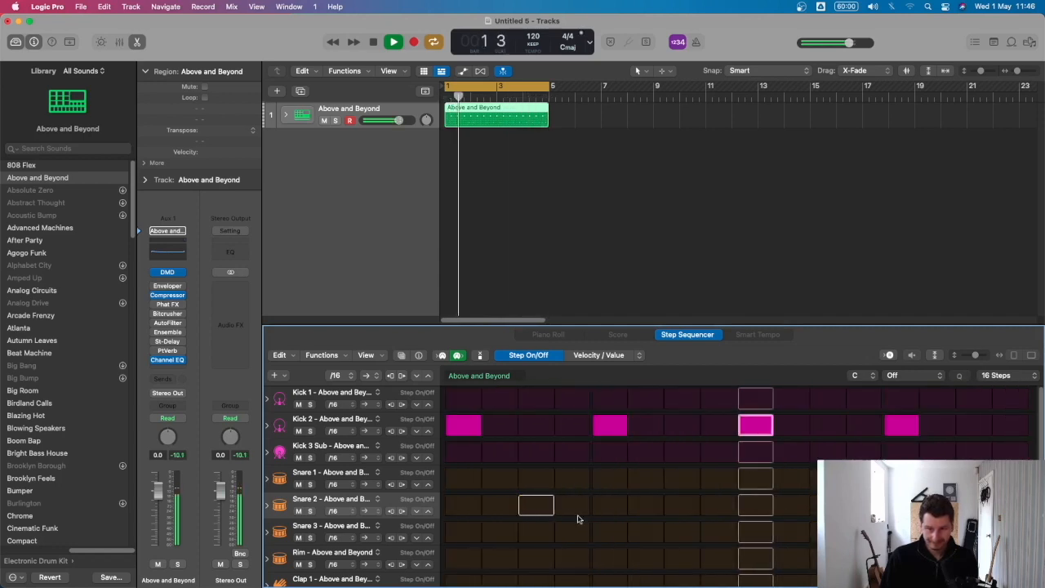
Activate Snare 2 on steps 5 and 13 of the pattern
click(610, 506)
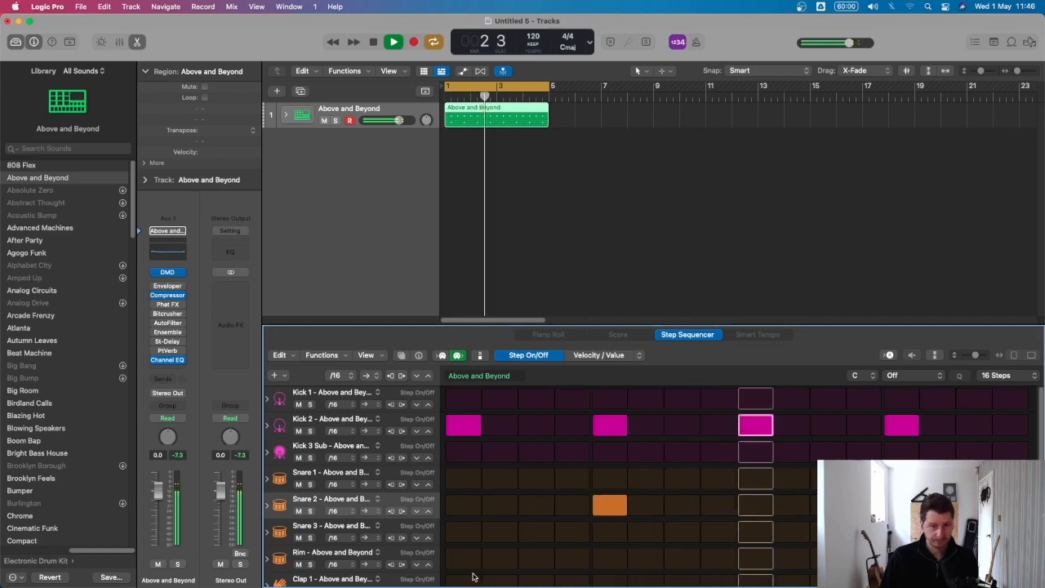
scroll(590, 515, down, 4)
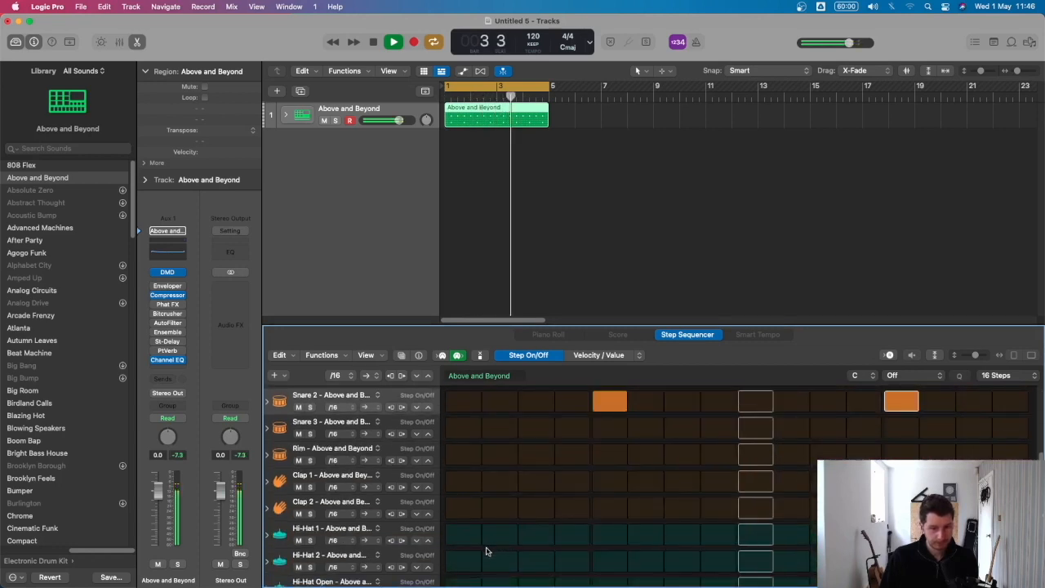
scroll(472, 546, down, 1)
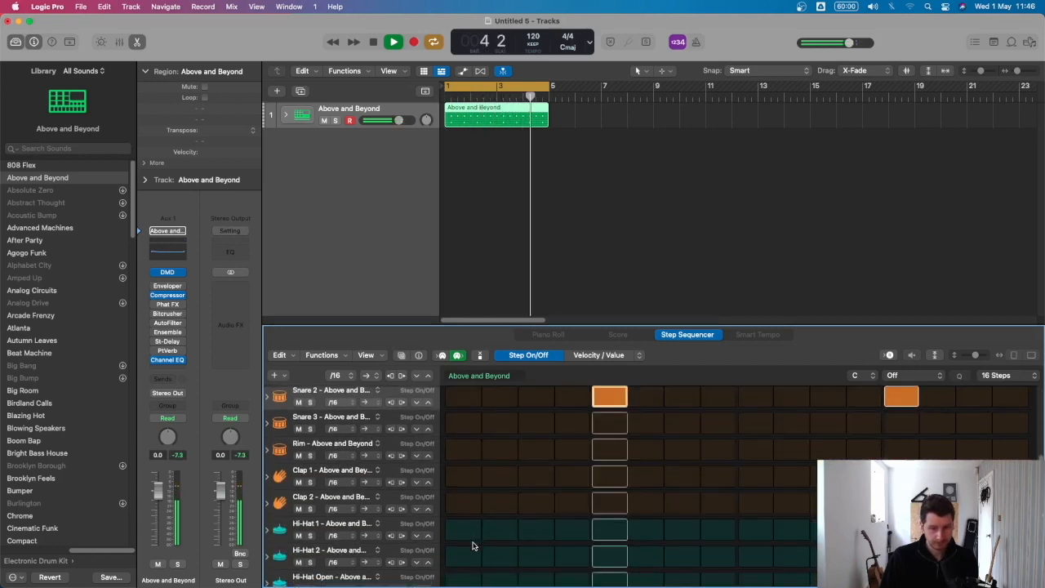
click(500, 577)
click(532, 577)
click(500, 574)
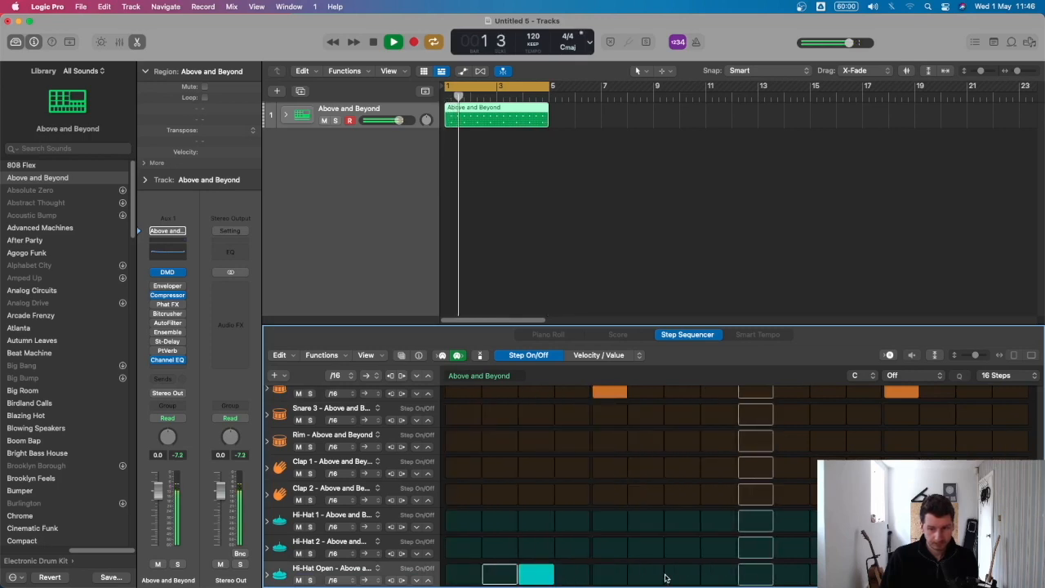
click(535, 575)
Activate Hi-Hat 2 on the off-beat steps 3, 7 and 11 of the pattern
click(536, 547)
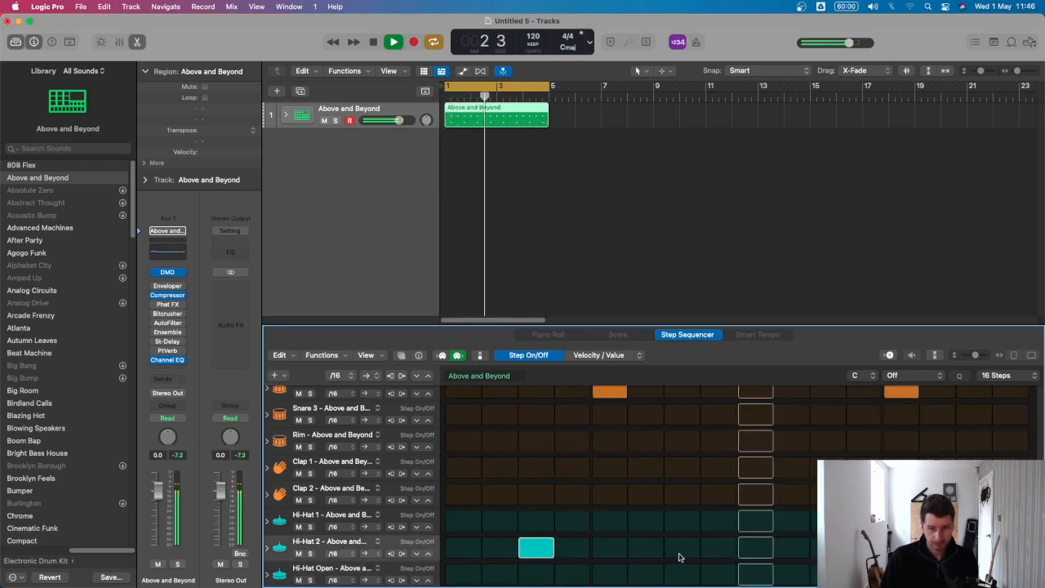
click(682, 547)
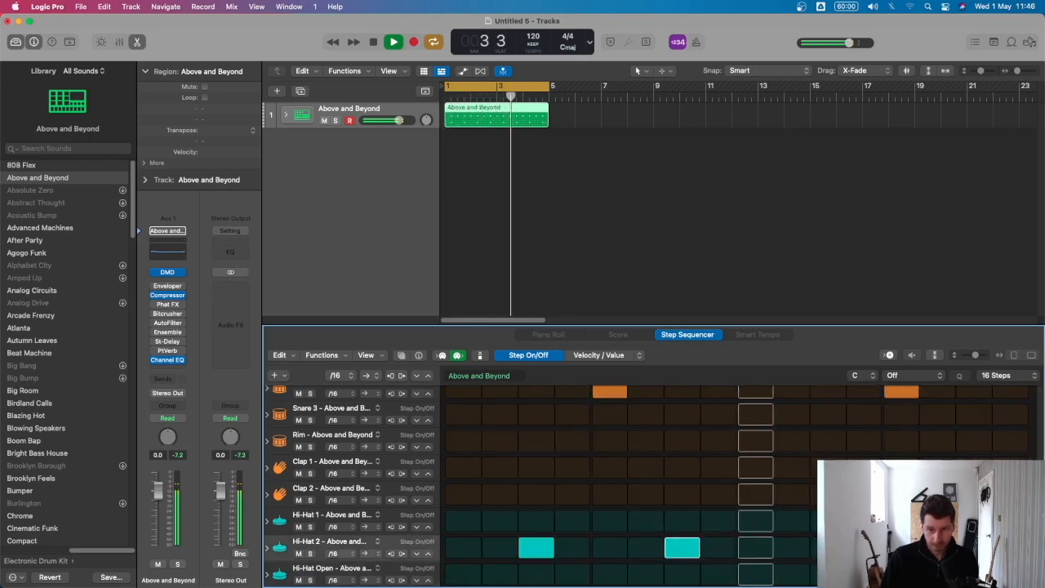
click(828, 549)
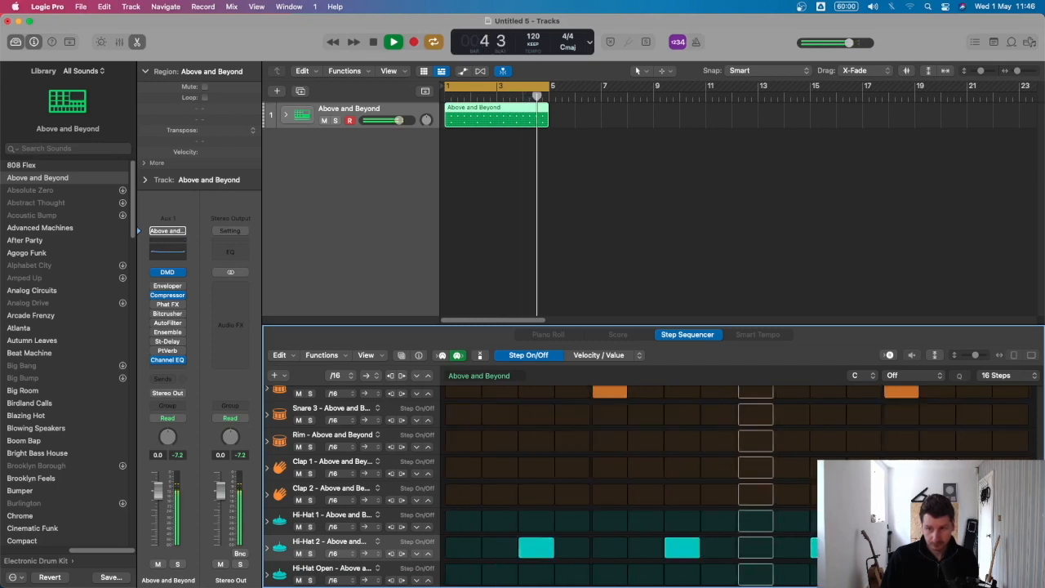
Close the Step Sequencer and stop playback with the playhead back at the project start
key(e)
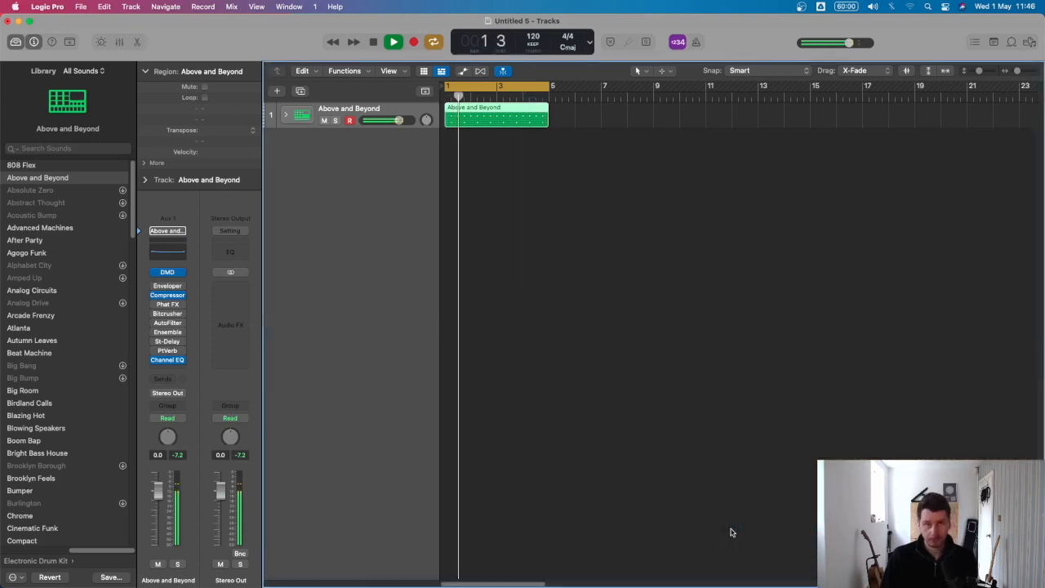
key(space)
key(Return)
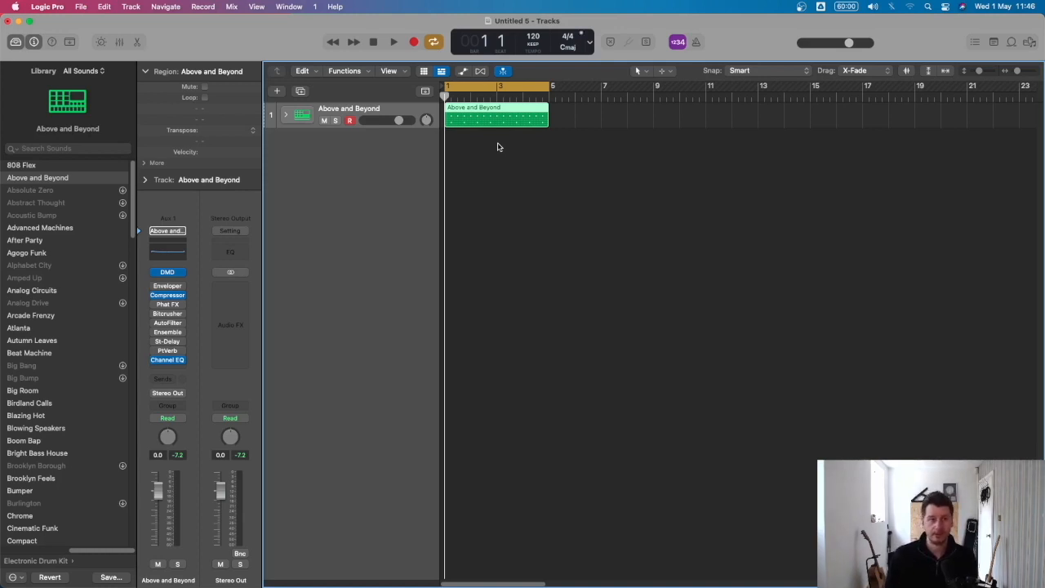
Create a new Drummer track in the Songwriter genre with output 1 + 2
key(alt+super+n)
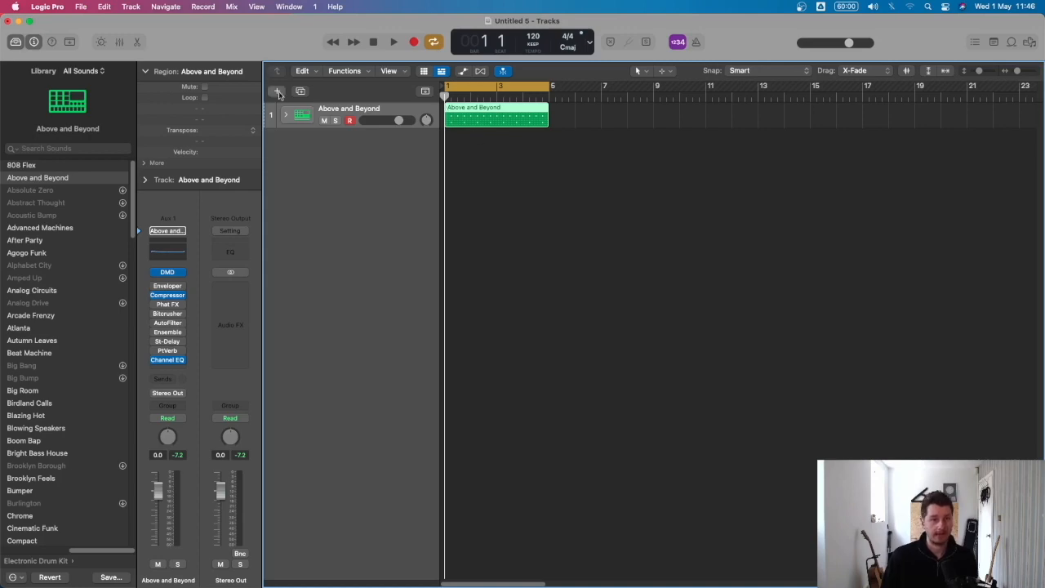
click(680, 204)
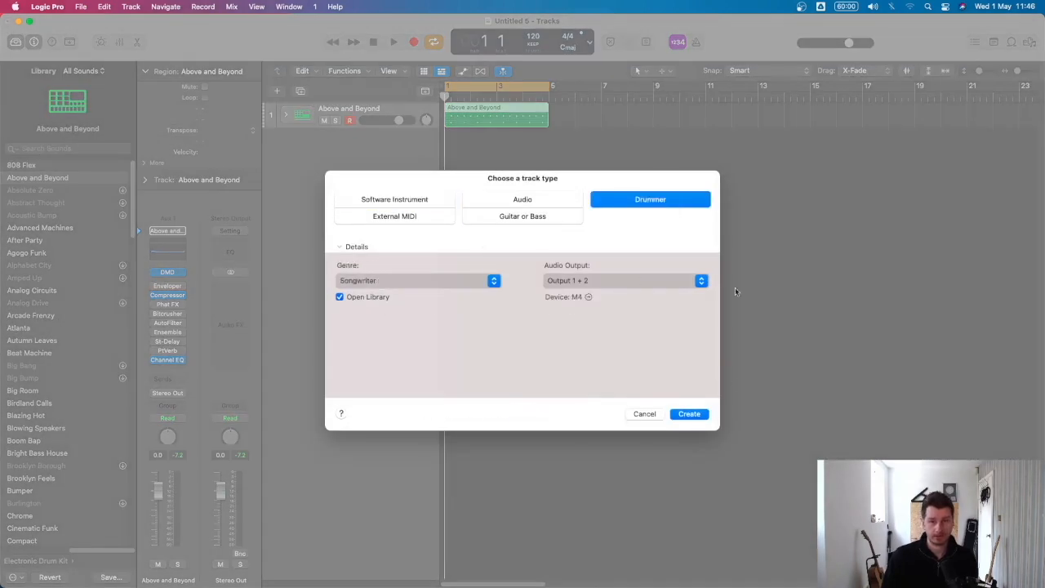
click(688, 414)
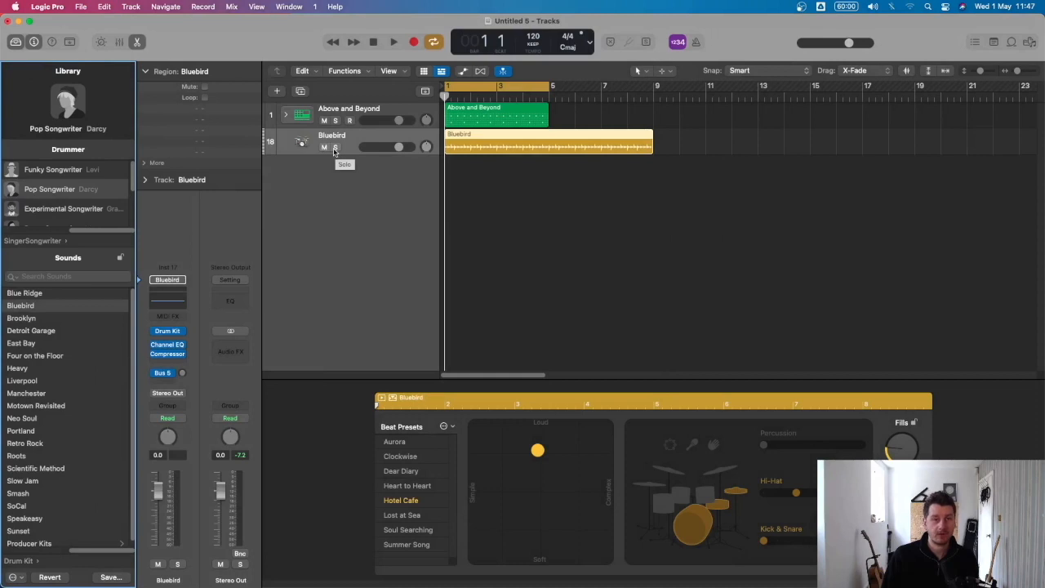
Solo the Bluebird Drummer track and audition its beat presets during playback, settling on Lost at Sea
click(334, 148)
key(space)
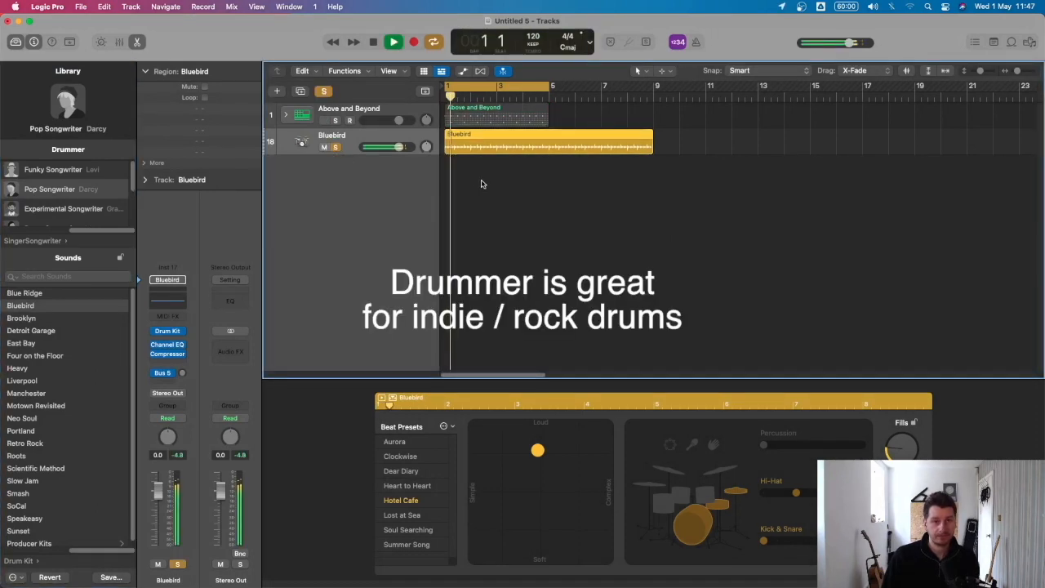
click(405, 491)
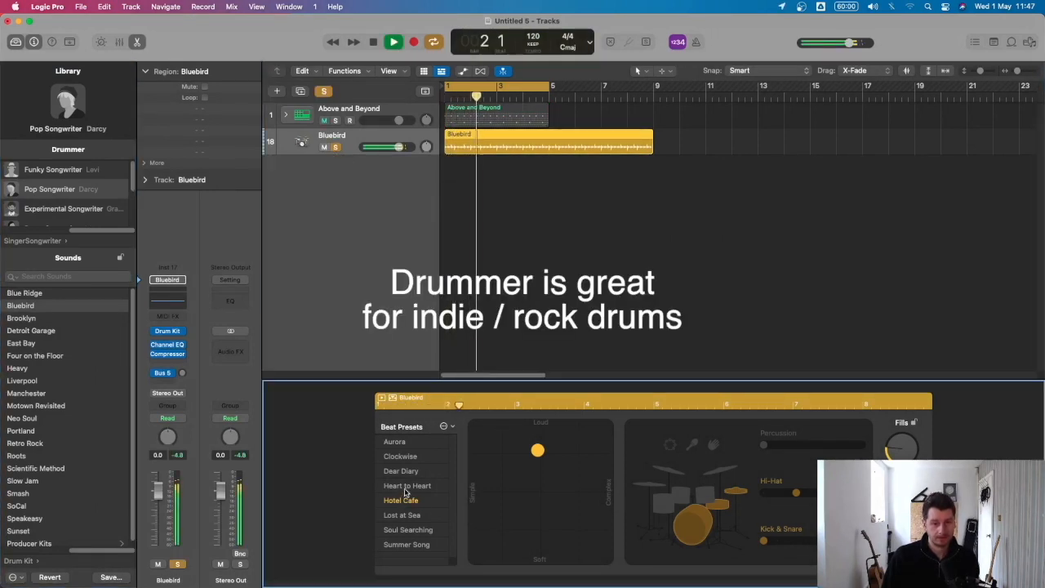
click(404, 471)
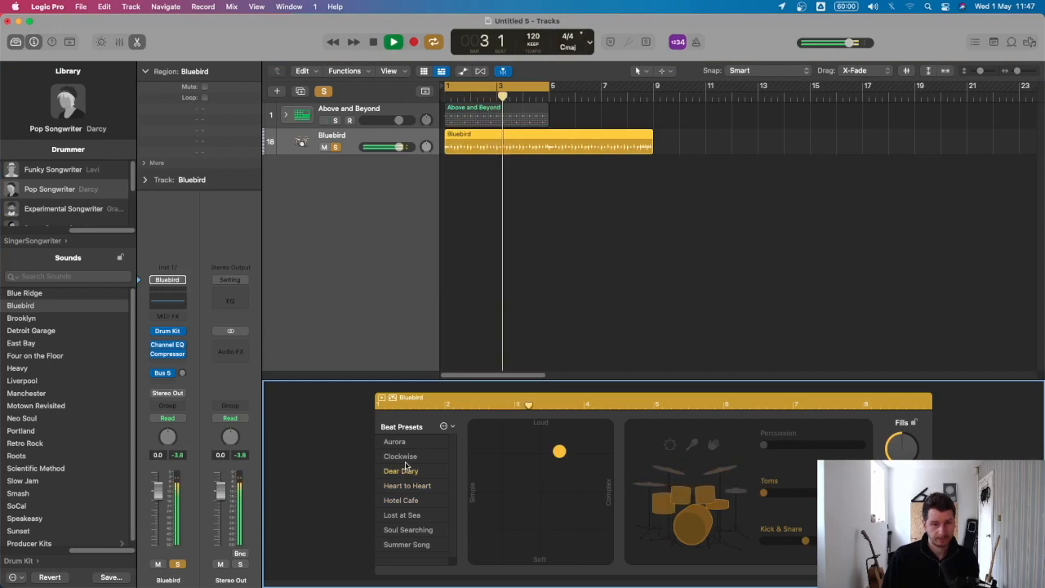
click(413, 543)
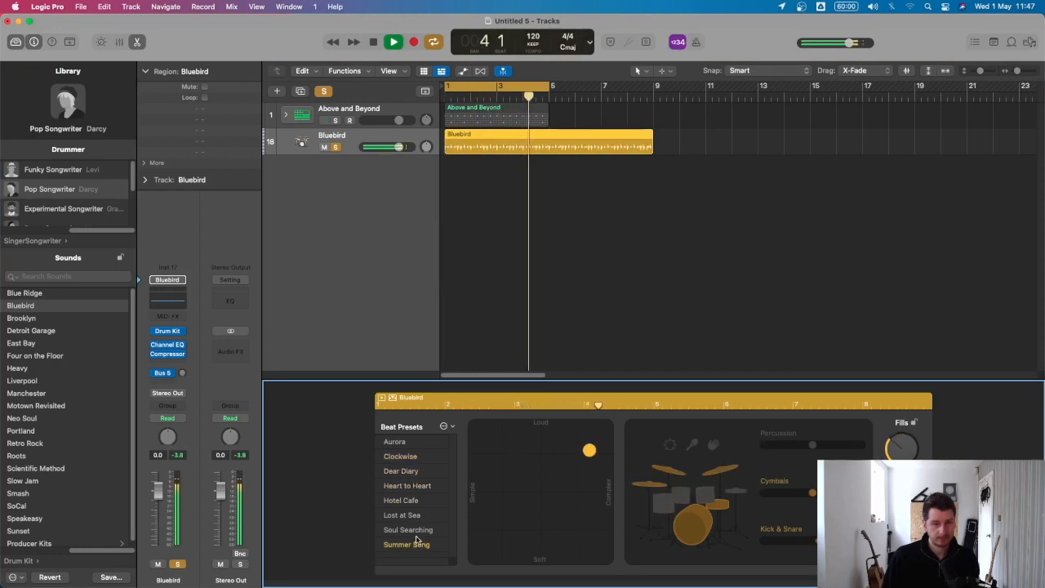
click(414, 528)
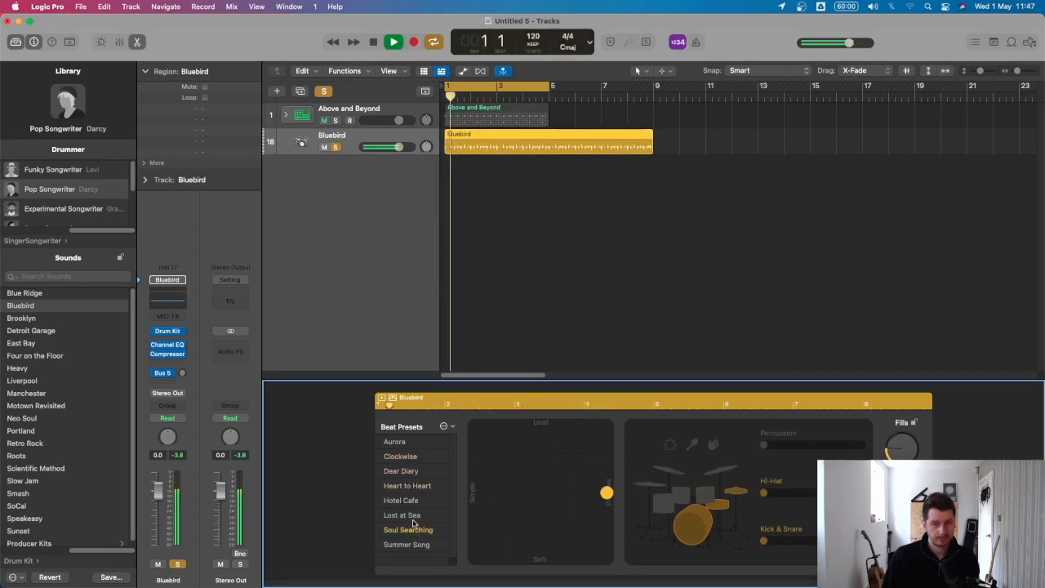
click(404, 516)
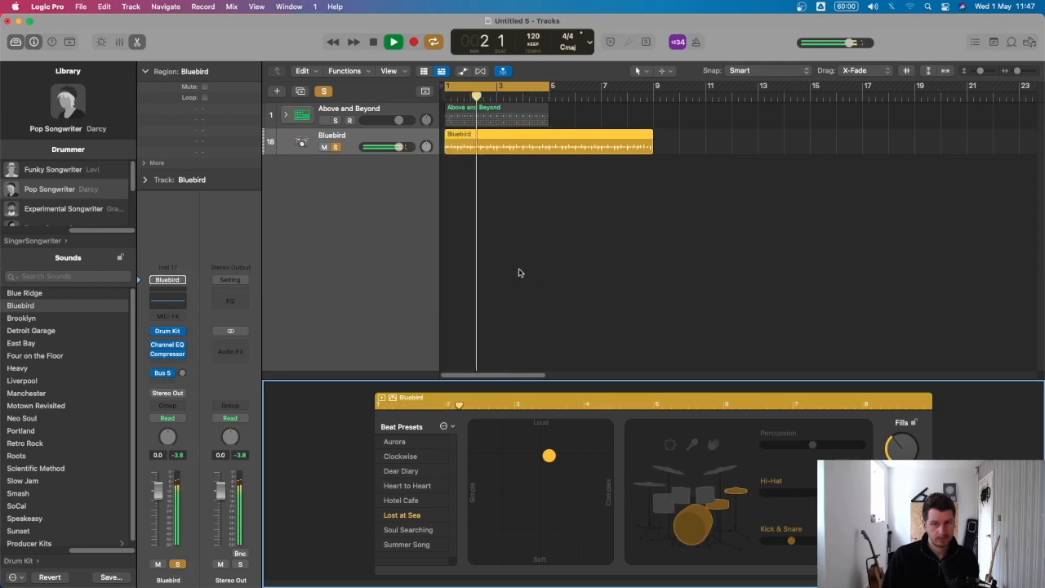
key(space)
Convert the Bluebird Drummer region to a MIDI region
click(527, 144)
right_click(520, 139)
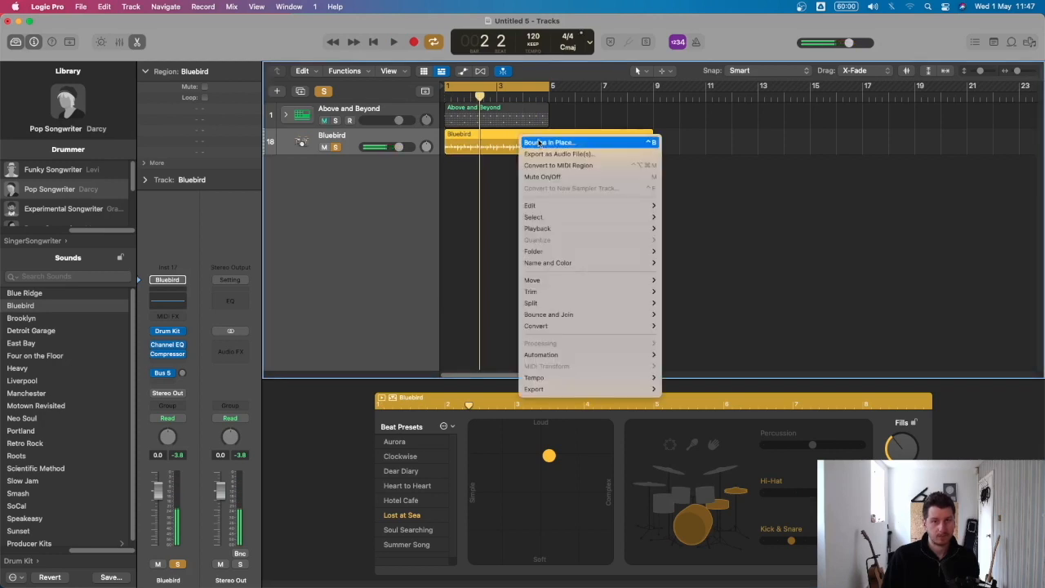
right_click(480, 140)
right_click(487, 136)
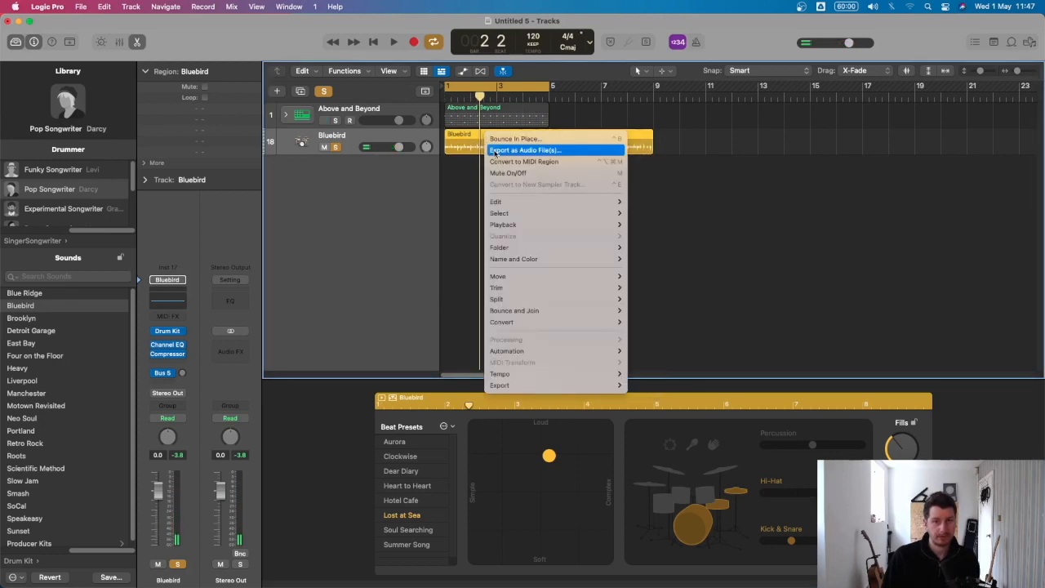
click(524, 161)
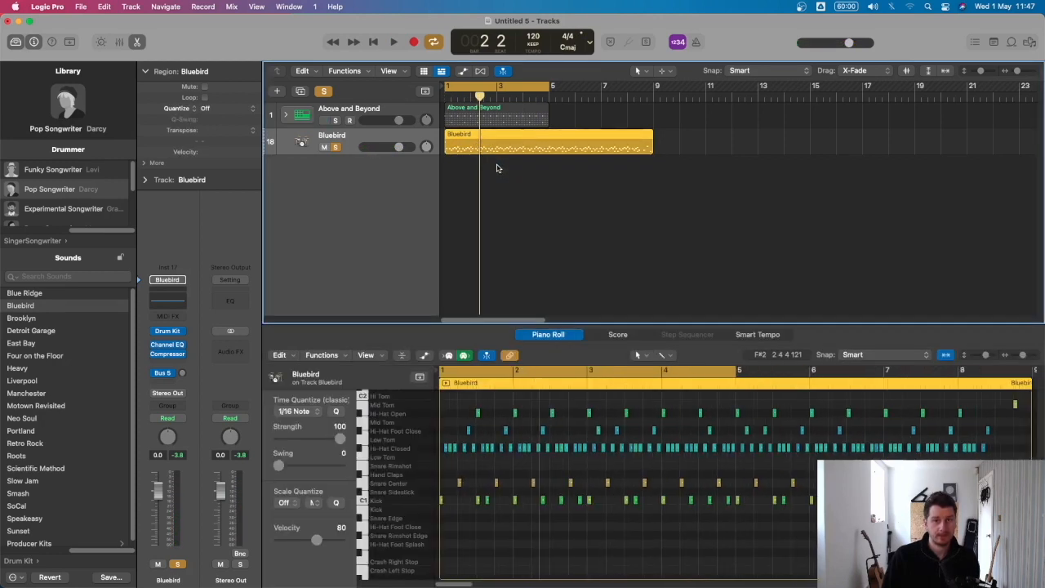
Delete the kick and snare notes from the Bluebird MIDI region
click(398, 488)
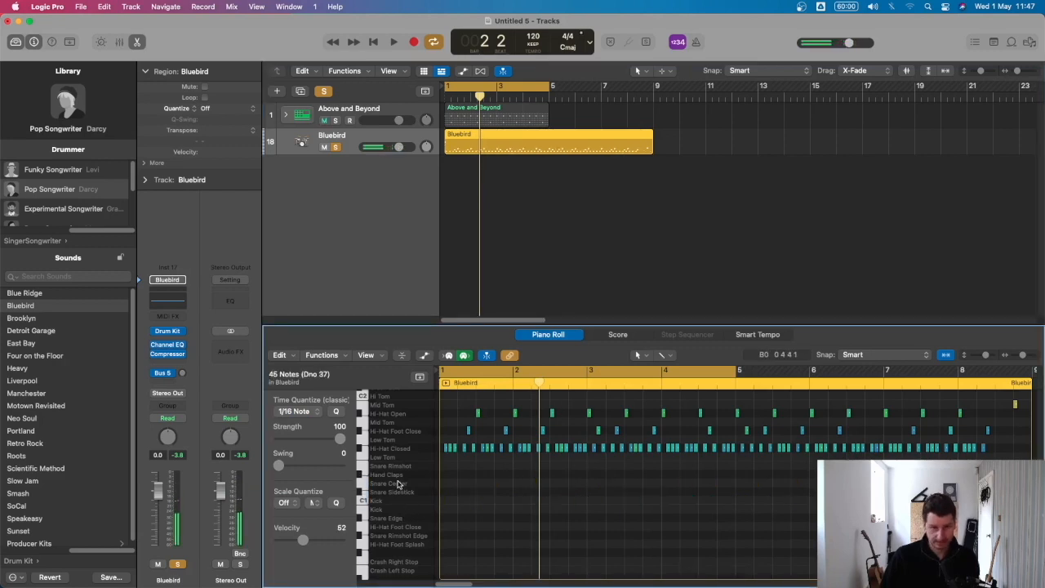
key(Right)
key(Left)
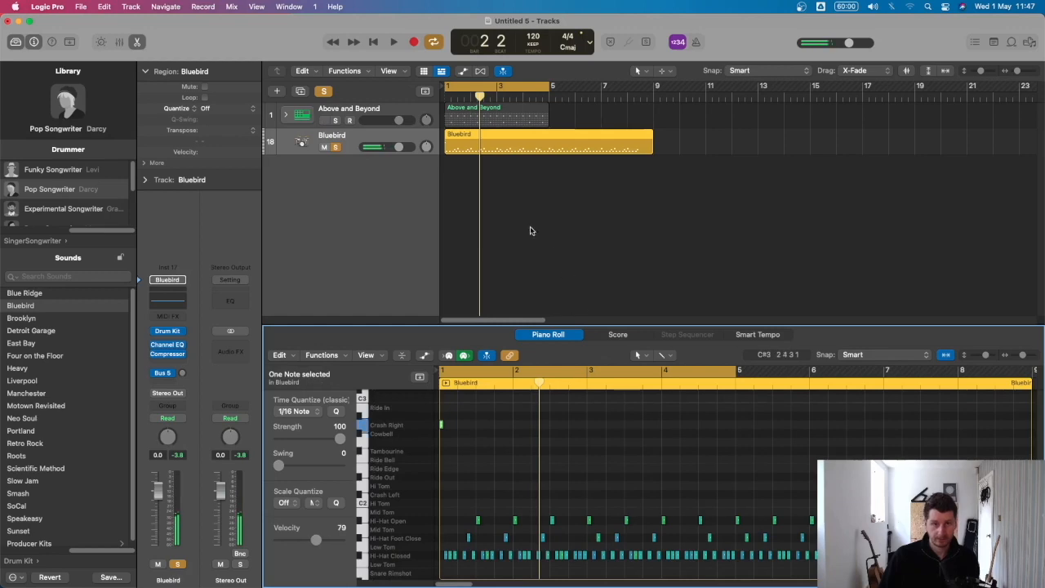
click(531, 230)
click(565, 152)
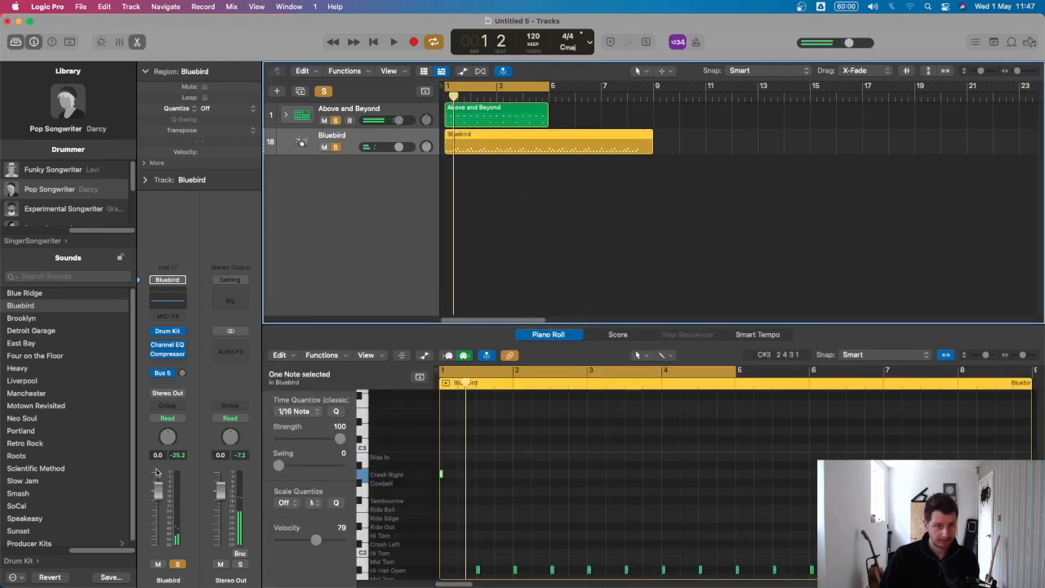
Raise the hi-hat gain slightly in the Bluebird track's Drum Kit Designer, check it in playback and close the plug-in
click(169, 330)
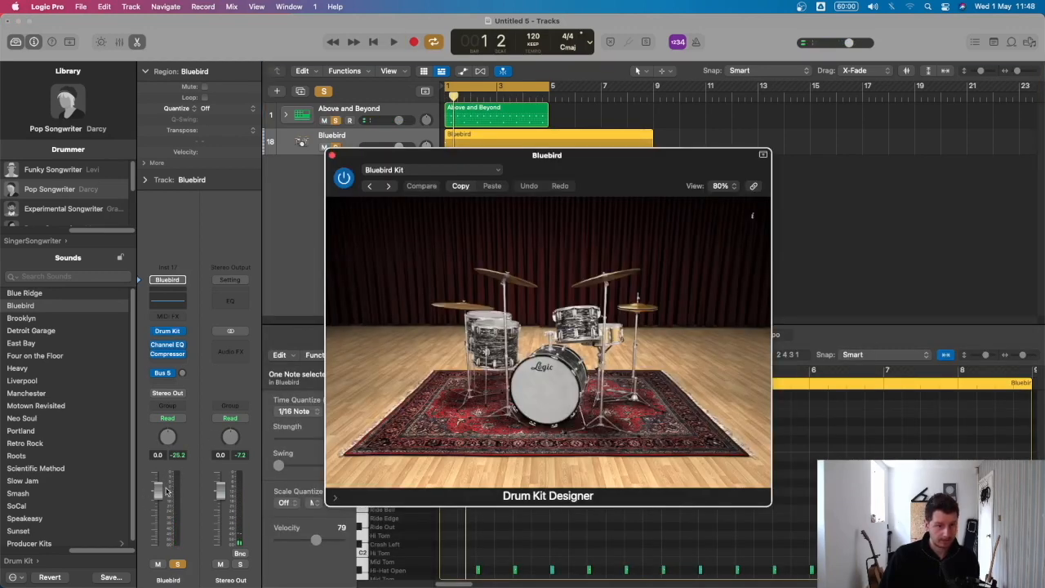
click(641, 320)
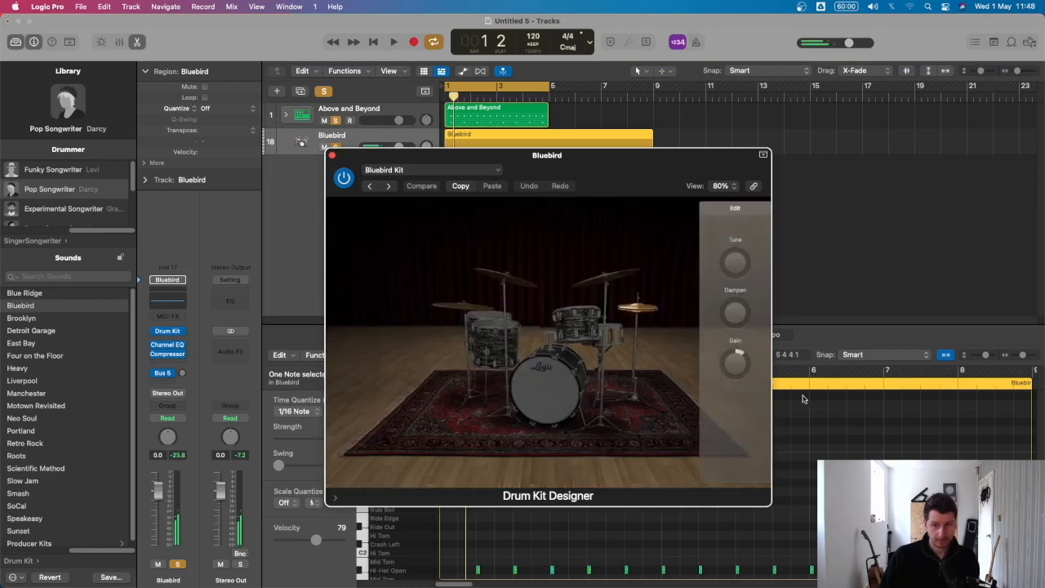
drag(737, 366, 737, 360)
key(space)
click(333, 154)
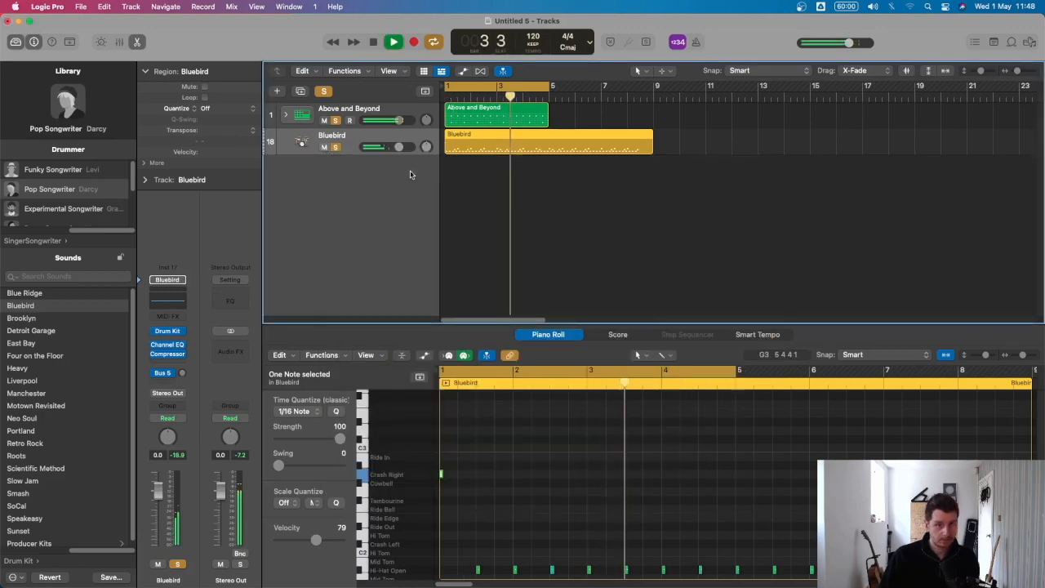
Erase all active Hi-Hat 2 steps from the Above and Beyond pattern and play both drum tracks together
click(359, 112)
key(space)
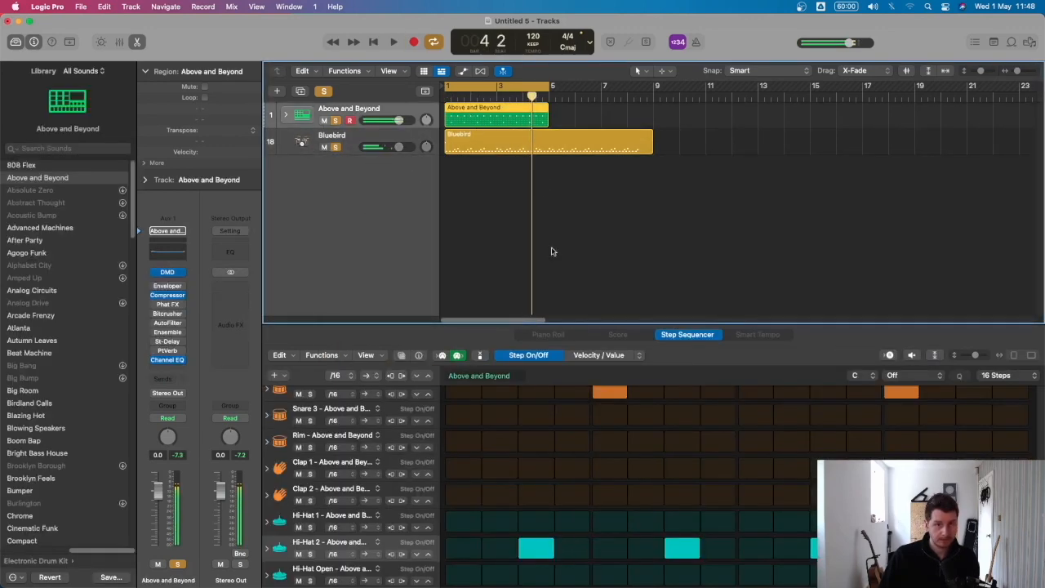
drag(531, 548, 825, 549)
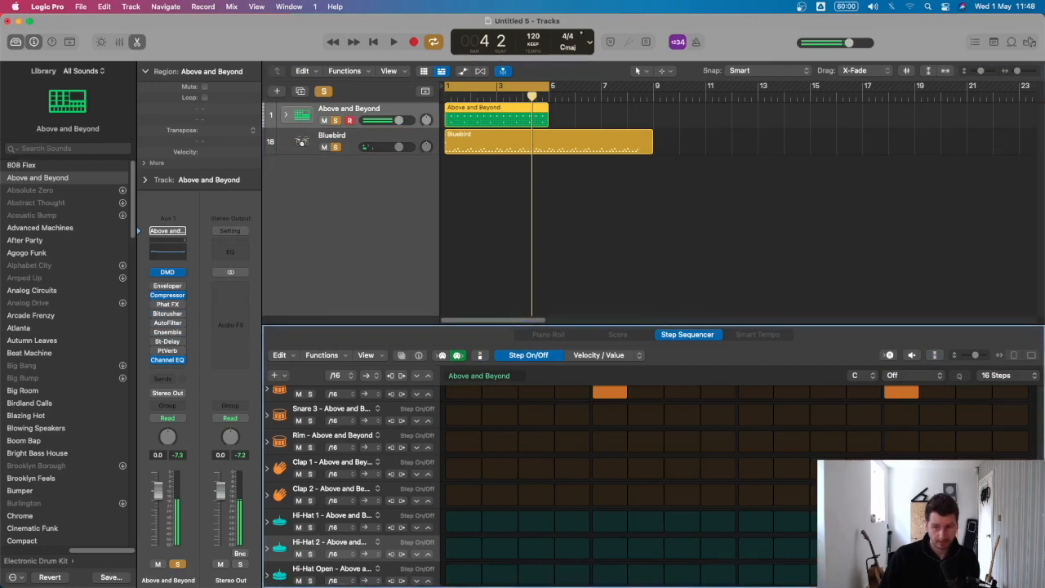
key(space)
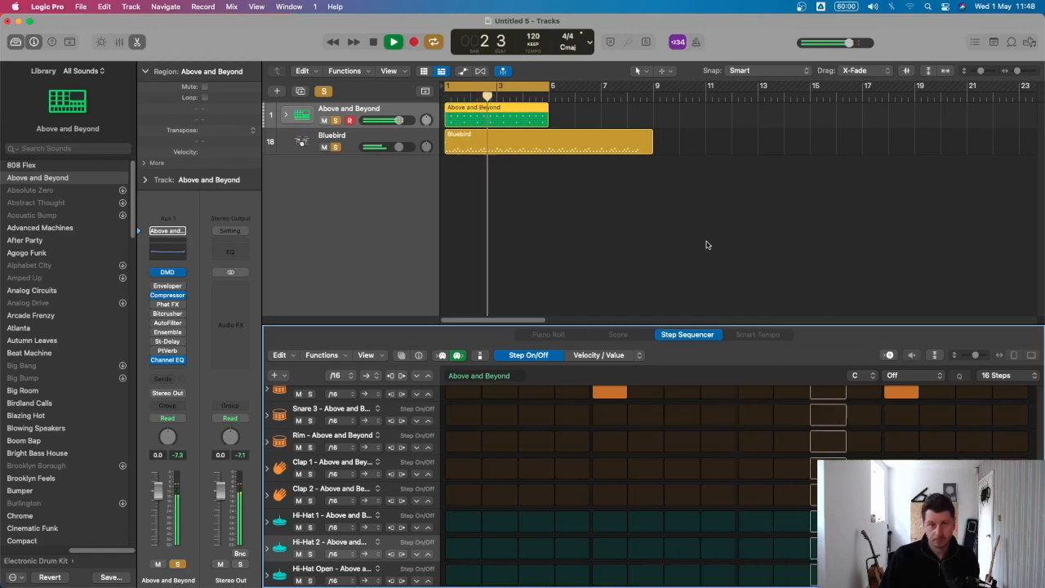
Duplicate the four-bar Above and Beyond and Bluebird regions at bar 5 and set the project tempo to 125
click(608, 139)
key(space)
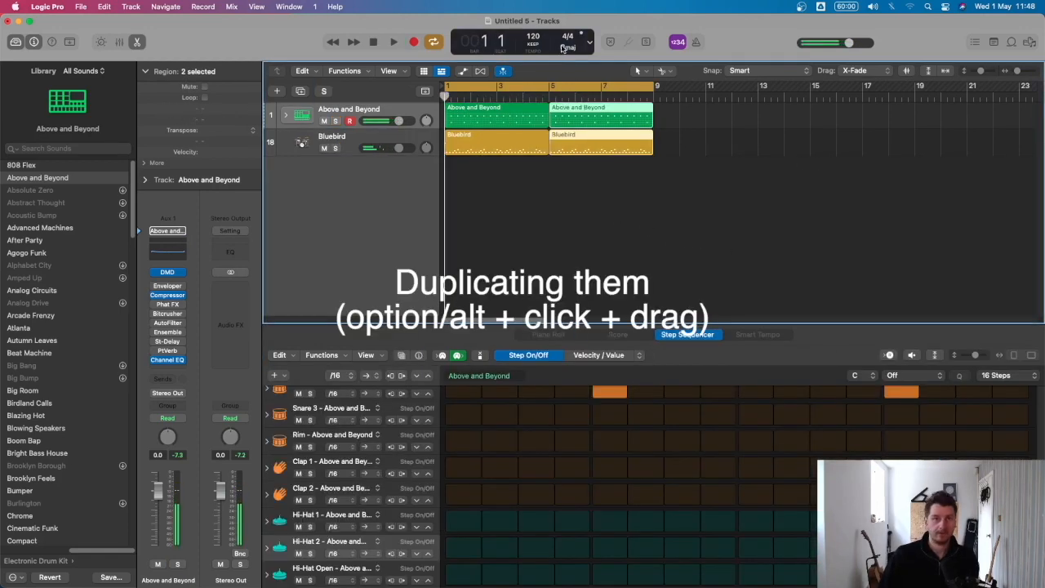
drag(537, 40, 540, 30)
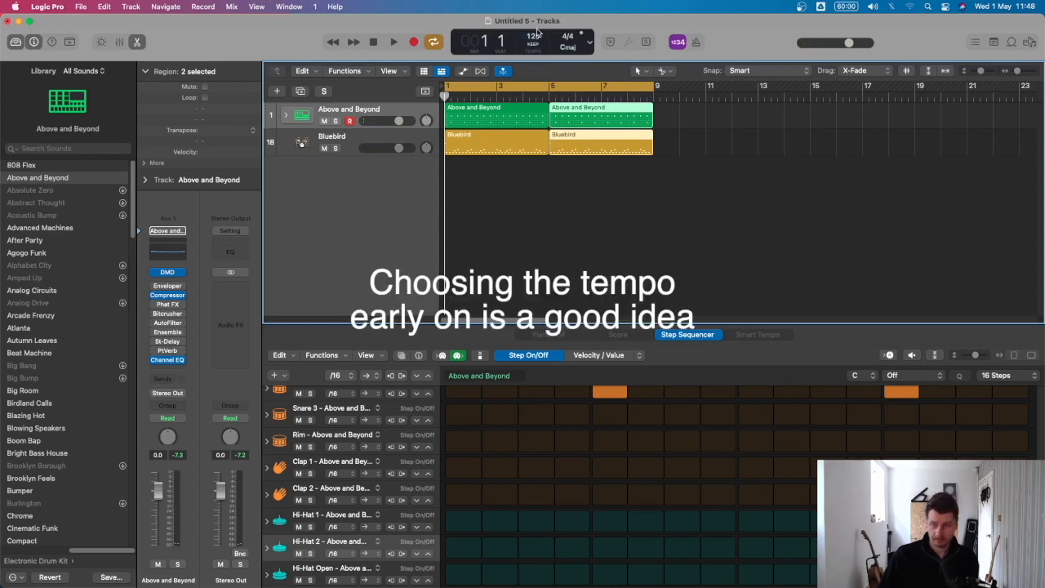
key(space)
click(353, 143)
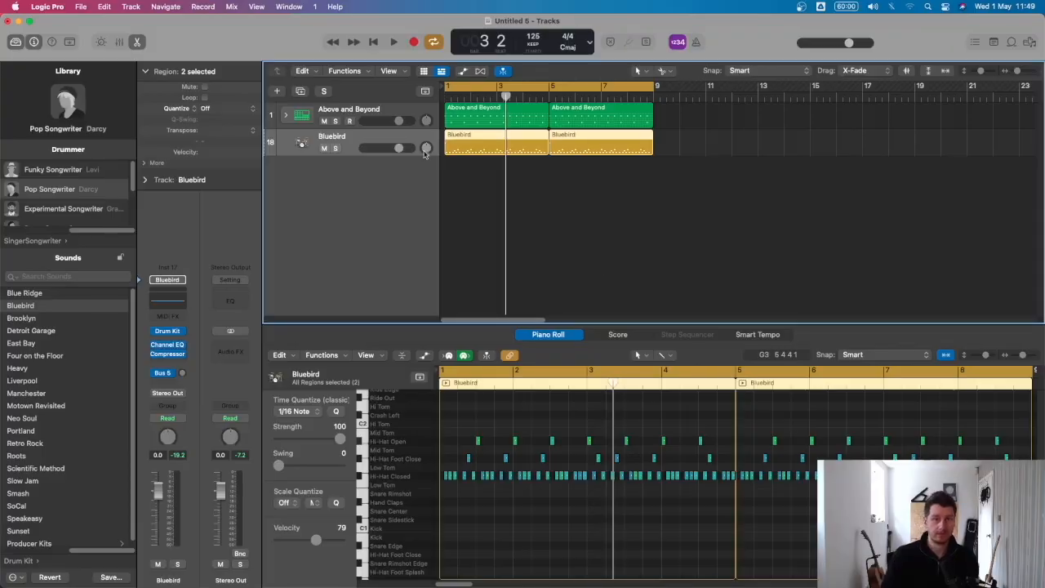
Create one new Software Instrument track below the Bluebird track
click(277, 91)
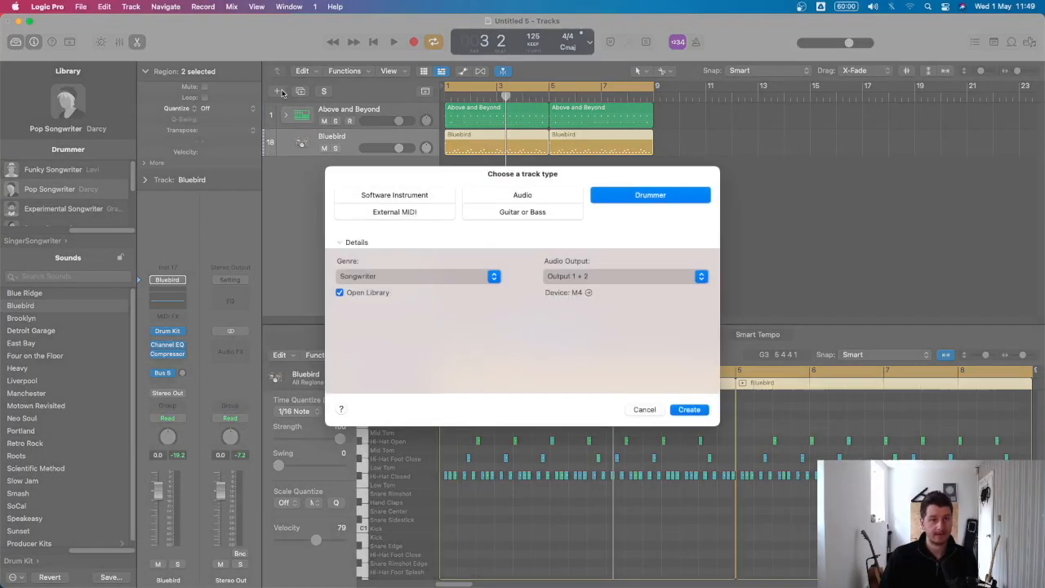
click(426, 214)
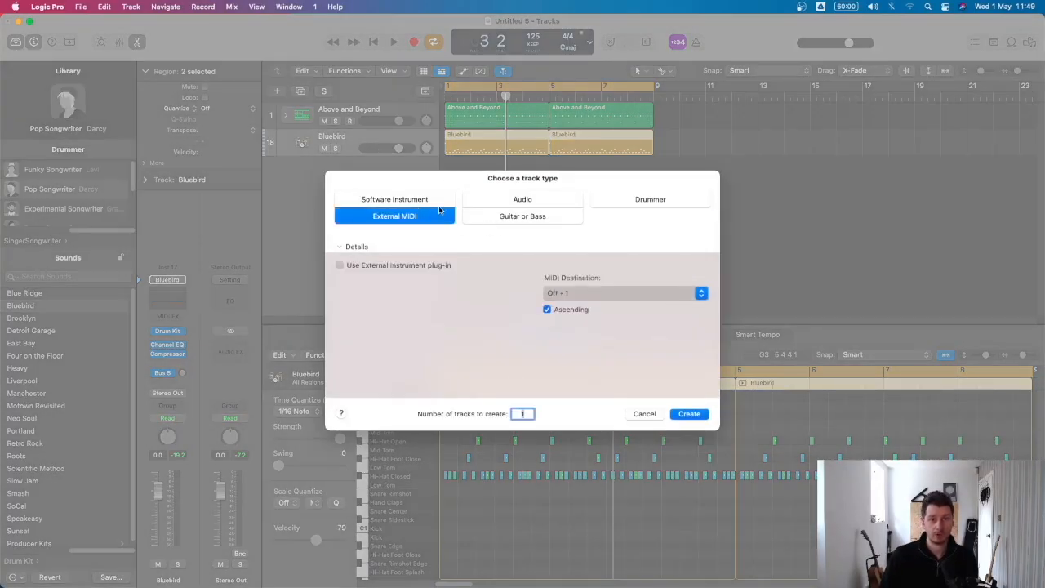
click(438, 203)
click(699, 415)
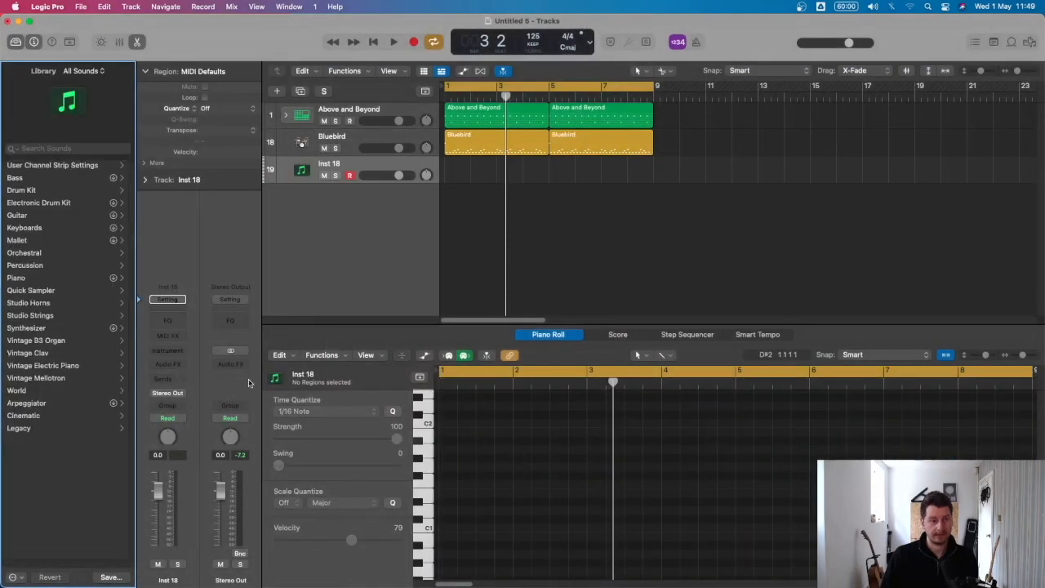
Load the Alchemy synthesizer as the instrument on the new track
click(167, 351)
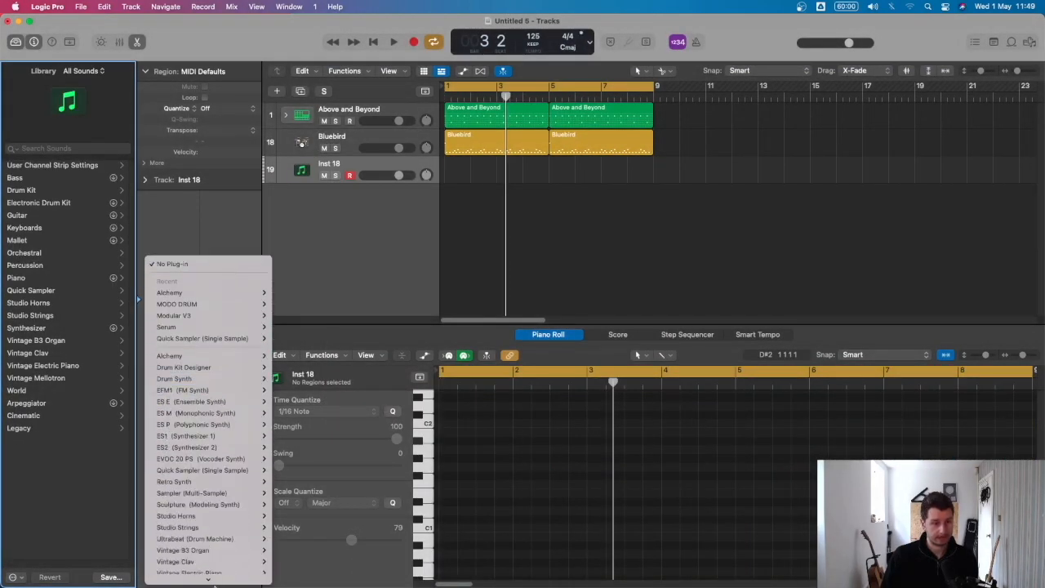
mouse_move(191, 284)
click(285, 285)
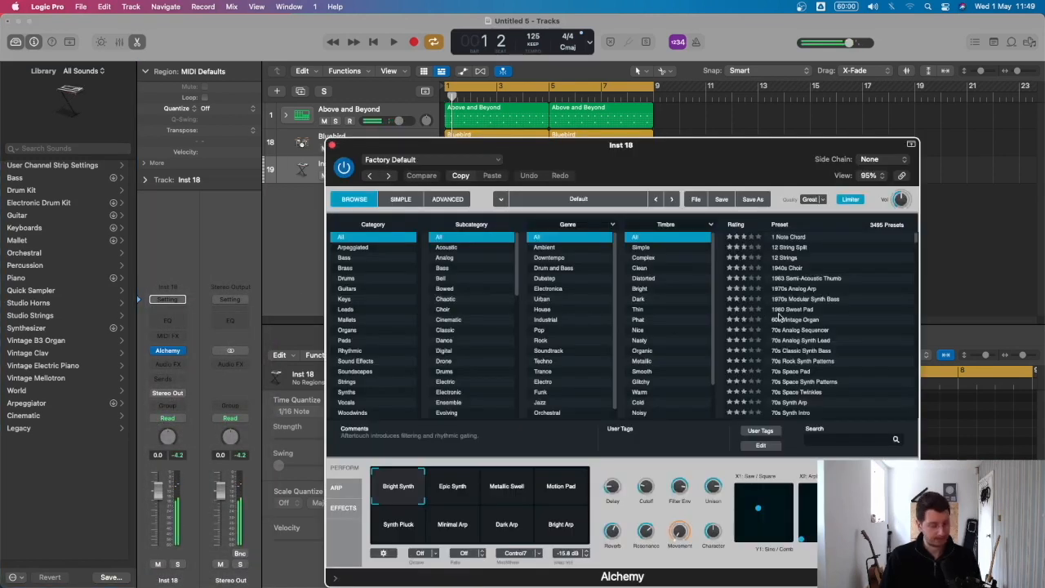
Audition Alchemy presets in the Leads and Keys categories, settle on Bell Like Vox Vibes and close the plug-in
click(351, 311)
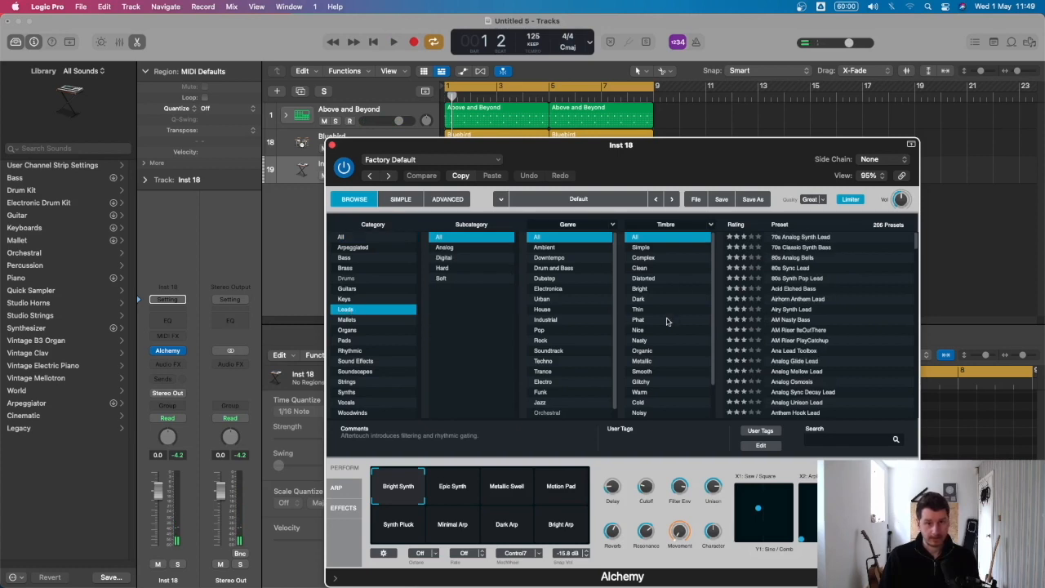
click(811, 238)
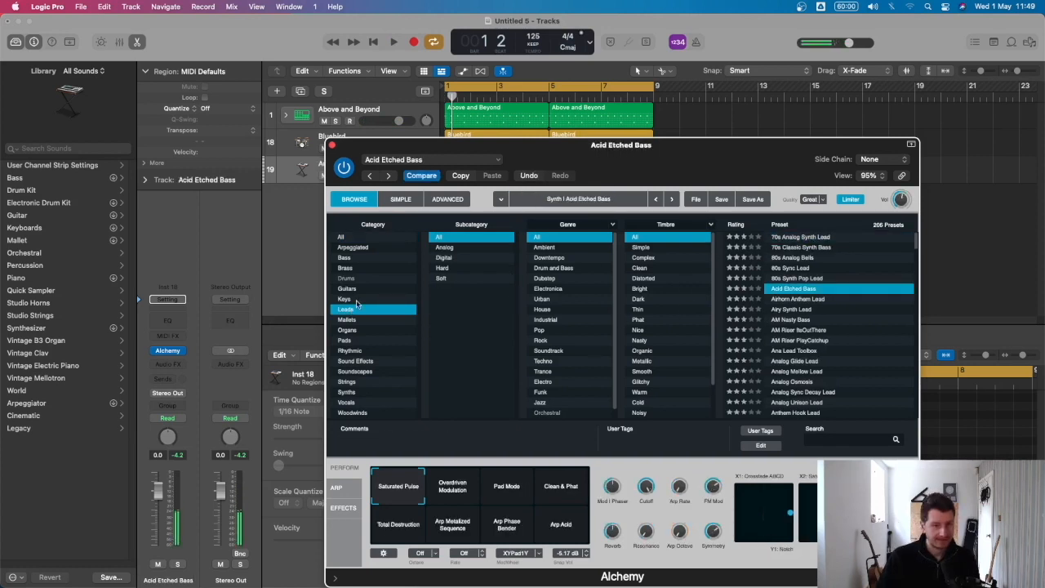
click(357, 301)
click(802, 290)
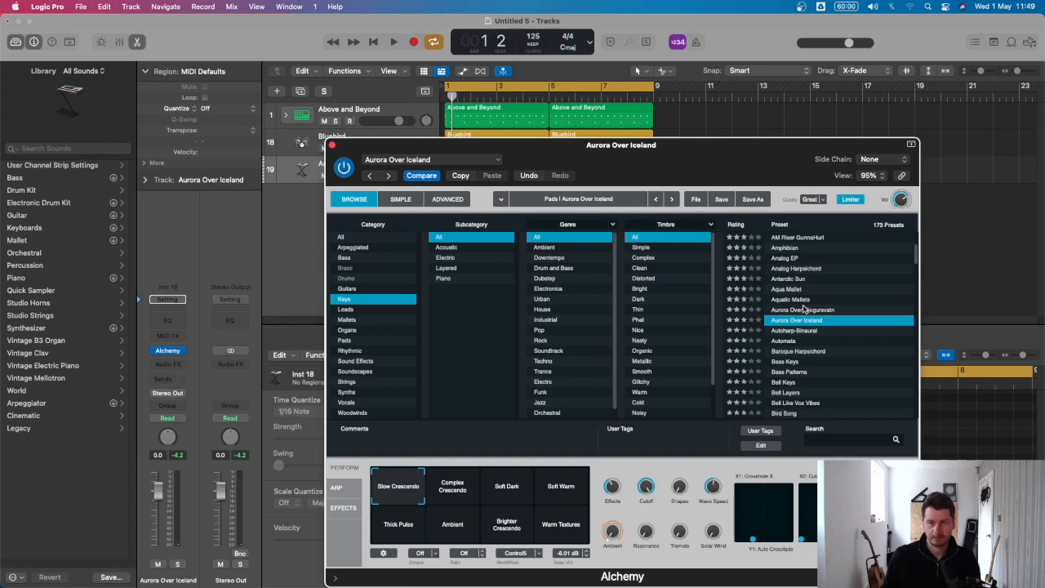
key(Down)
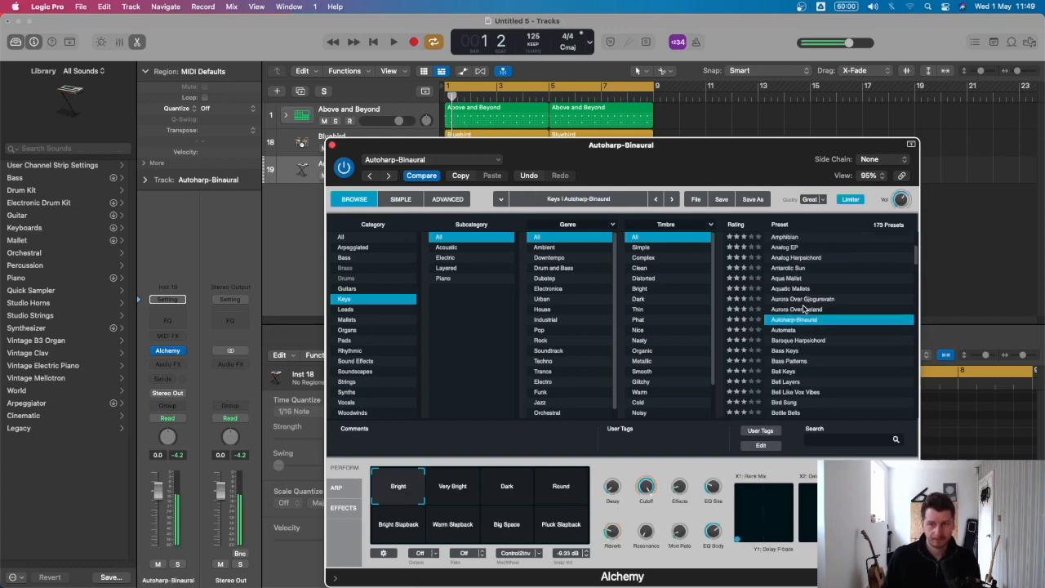
key(Down)
key(Down)
key(Down)
key(Down)
key(Down)
key(Down)
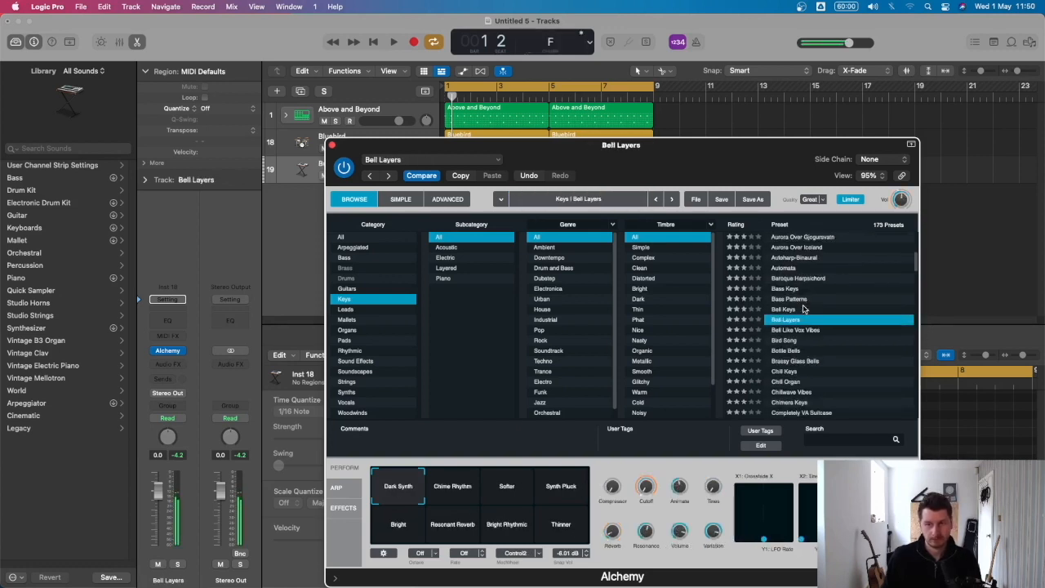
key(Down)
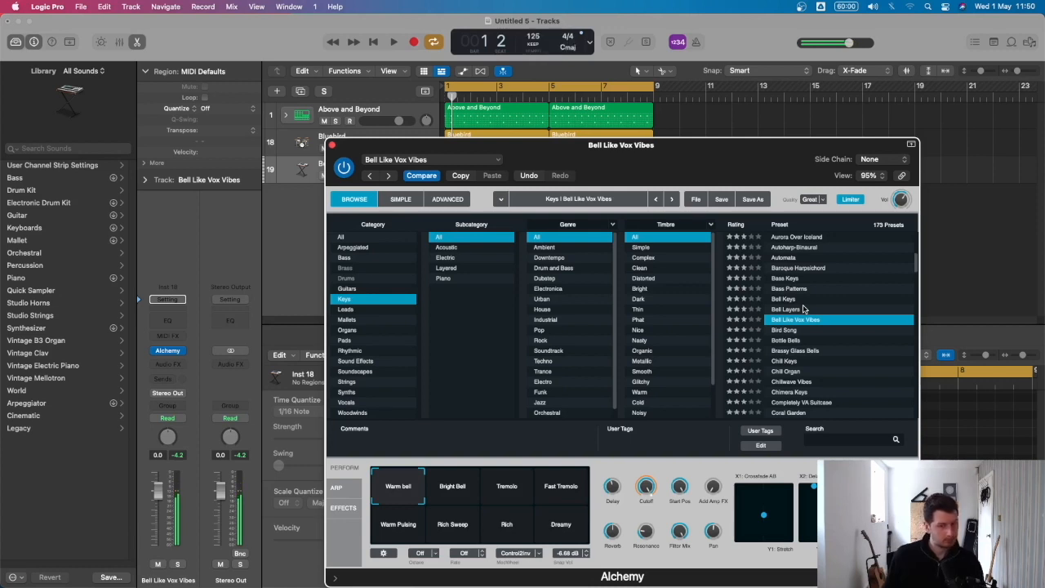
click(331, 145)
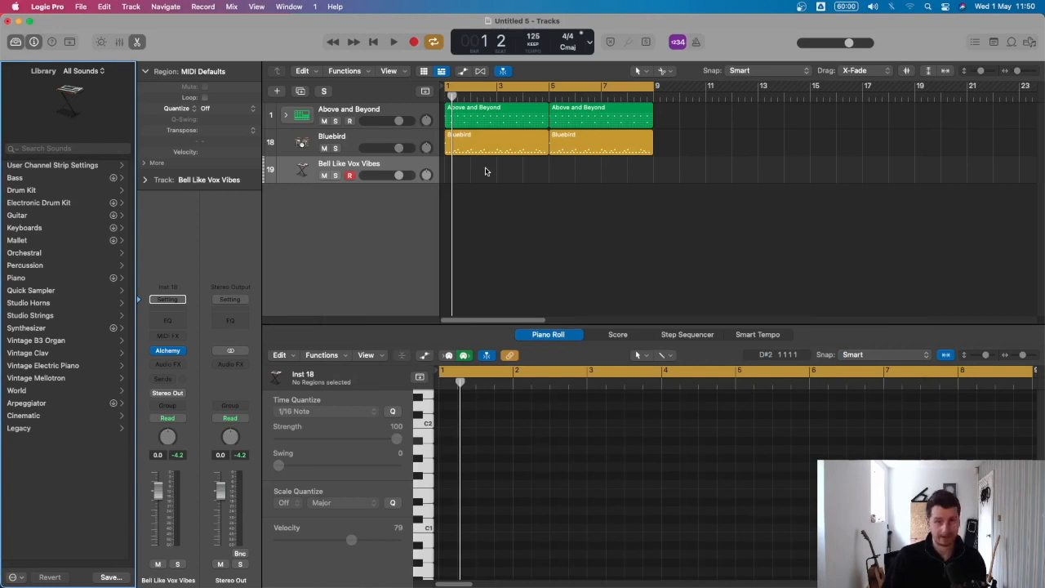
Rehearse over the looped drums and record an eight-bar MIDI melody on the Bell Like Vox Vibes track
key(space)
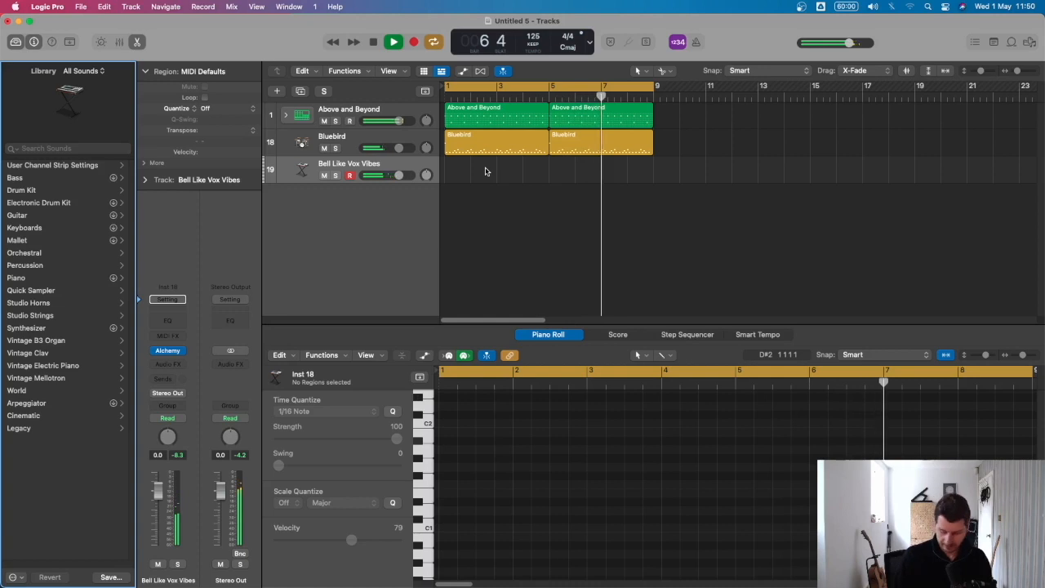
key(r)
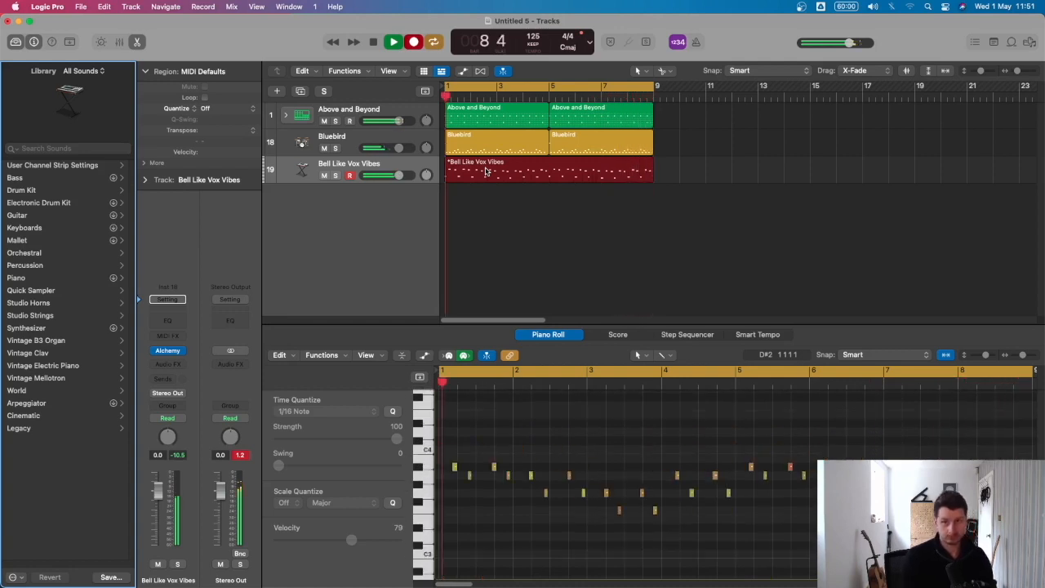
key(space)
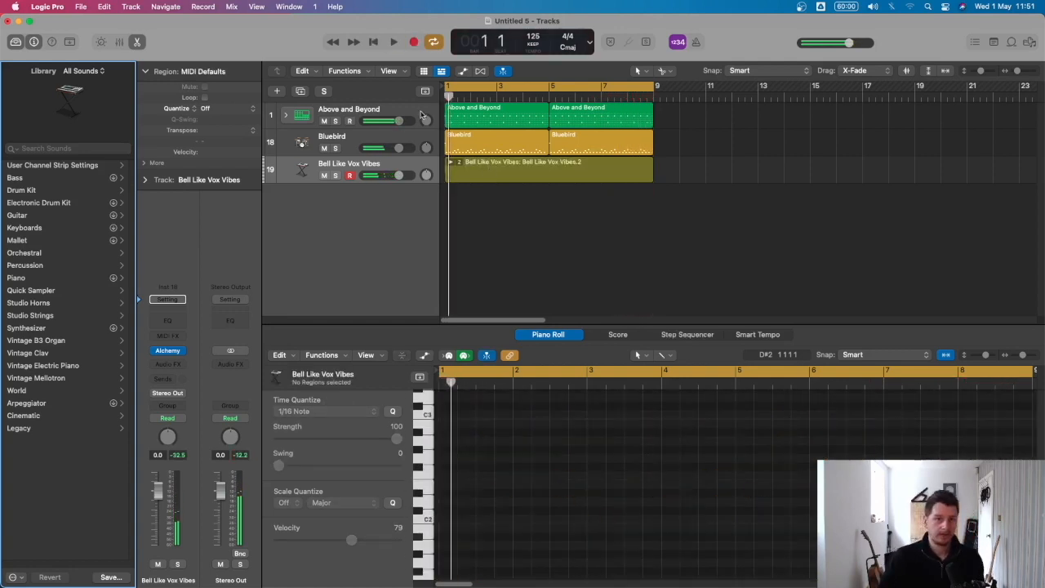
Switch the Bell Like Vox Vibes take folder to take 1 and flatten it into a single region
click(471, 166)
click(496, 183)
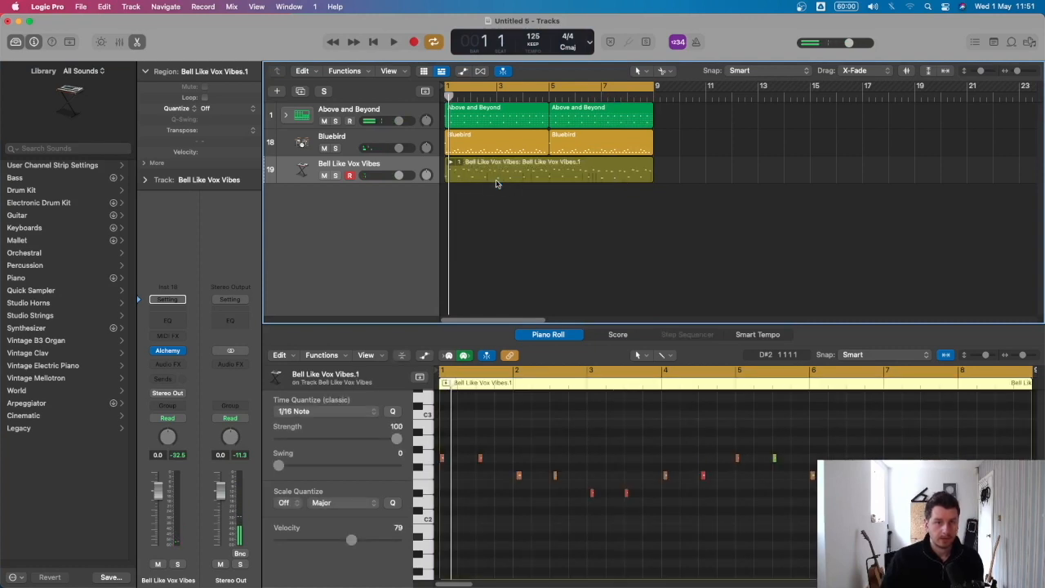
click(499, 175)
click(514, 228)
click(498, 165)
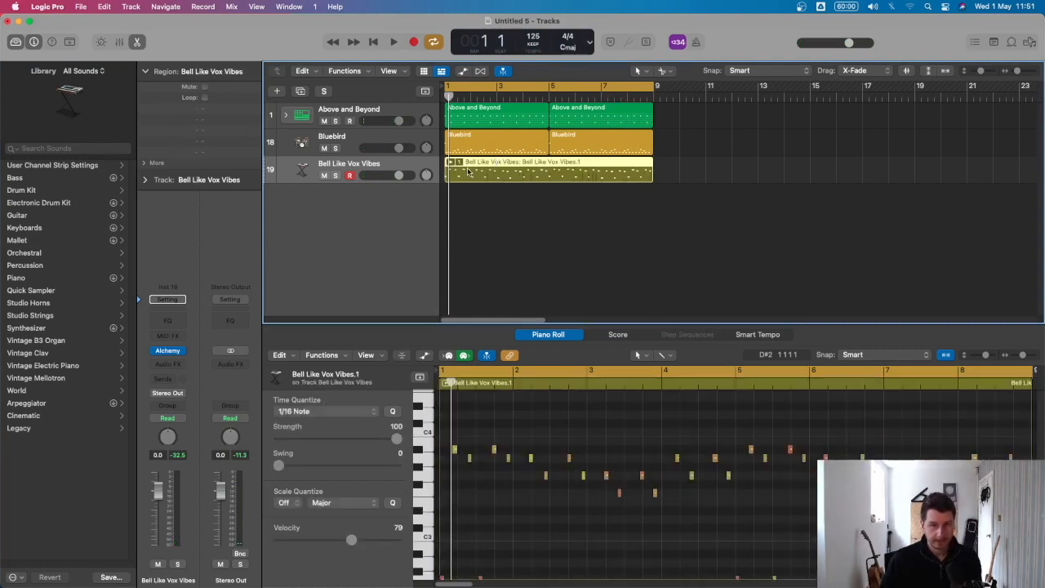
click(463, 164)
click(481, 205)
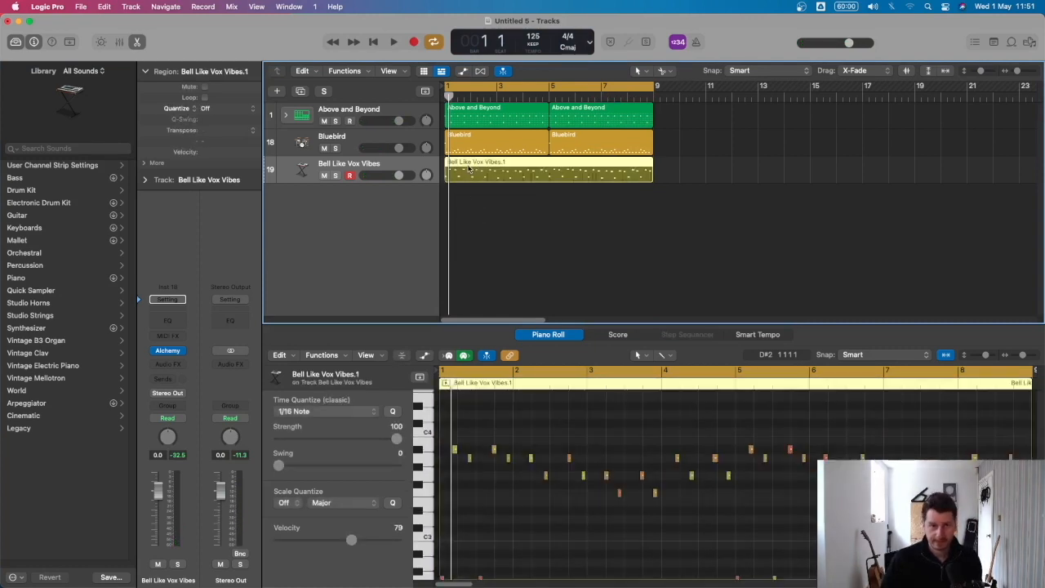
Quantize all notes of the Bell Like Vox Vibes region to 1/16 Note and play back the result
scroll(520, 527, down, 1)
click(502, 506)
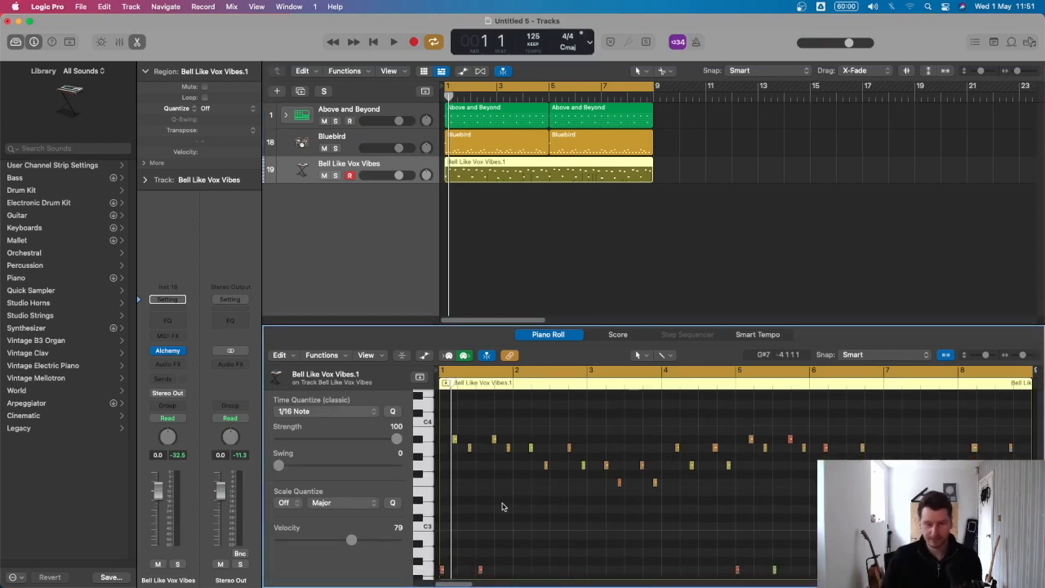
key(super+a)
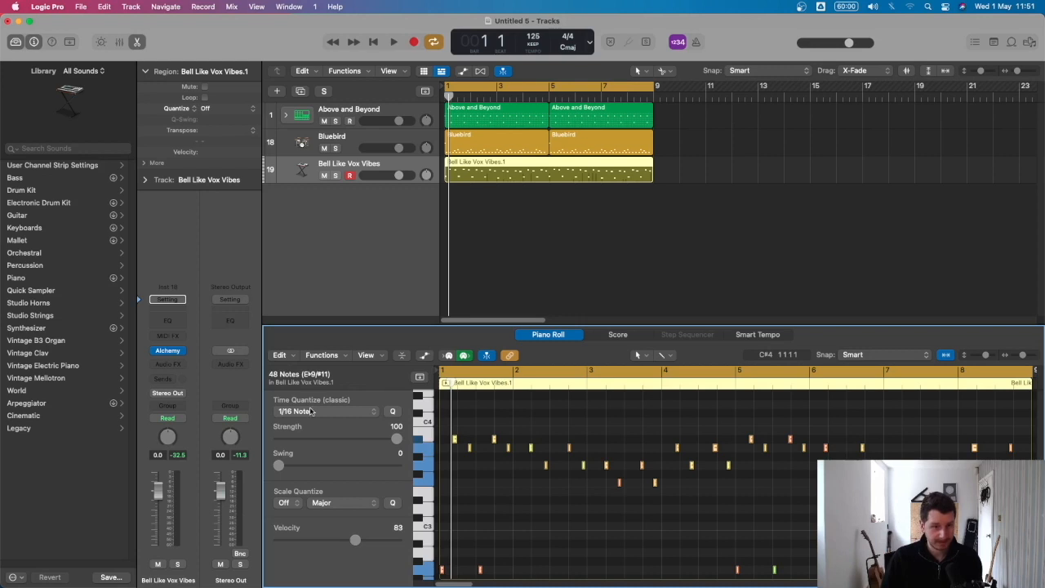
click(311, 411)
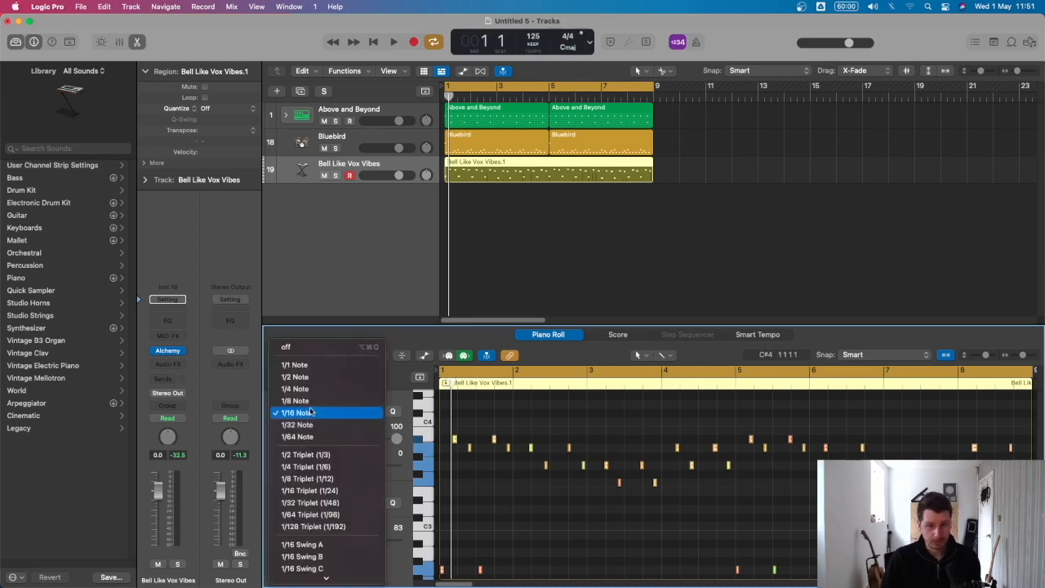
click(310, 412)
key(space)
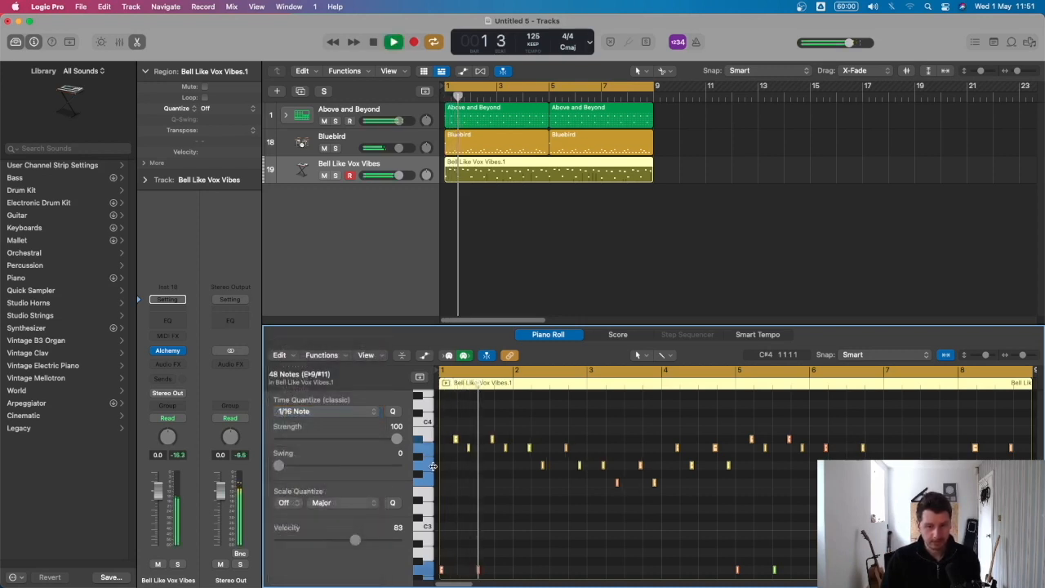
scroll(531, 482, down, 2)
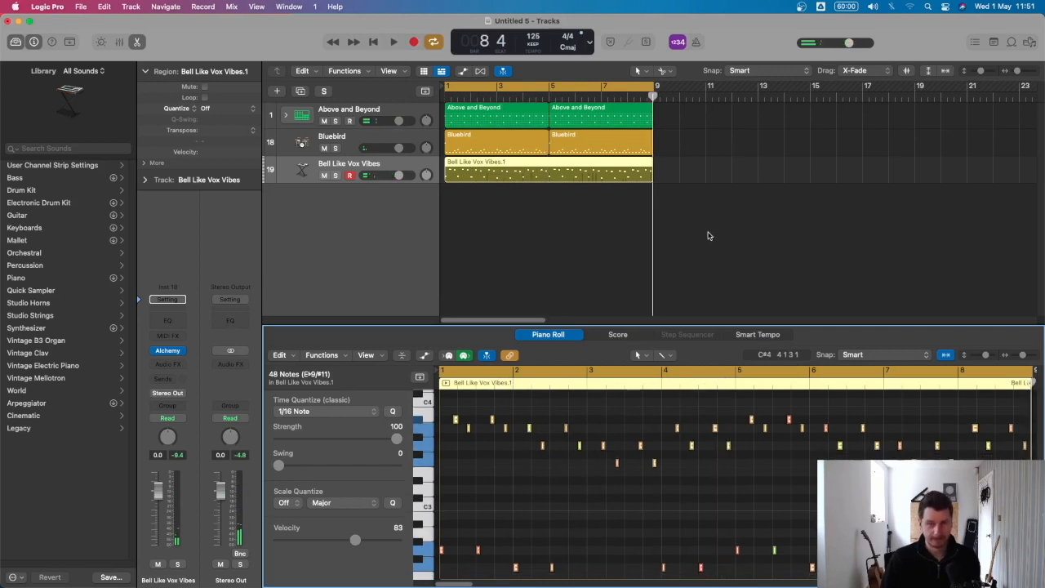
Create a new software instrument track and load the stereo Alchemy synth on it
drag(711, 241, 682, 224)
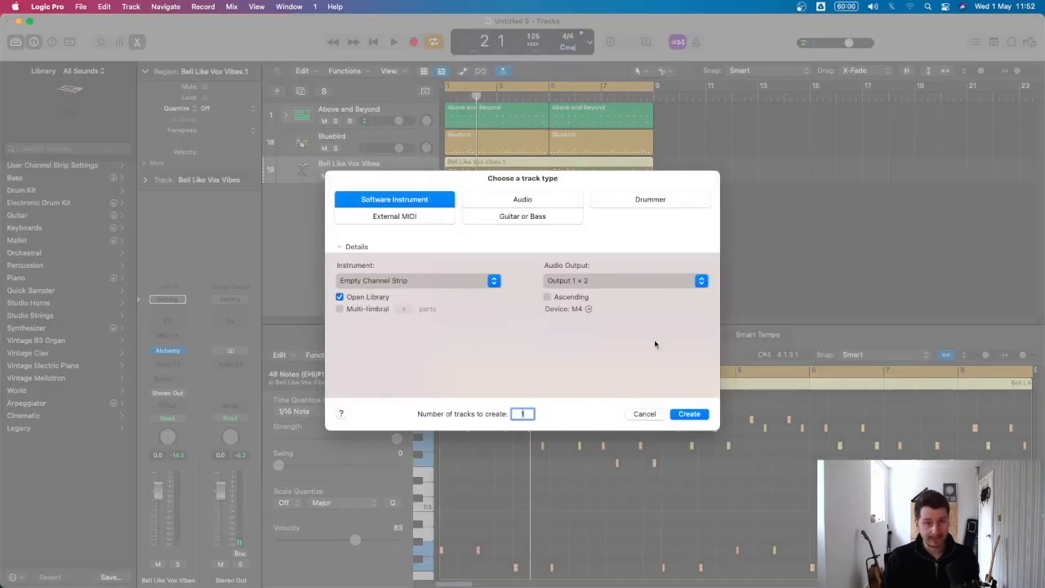
click(689, 414)
click(171, 353)
mouse_move(237, 384)
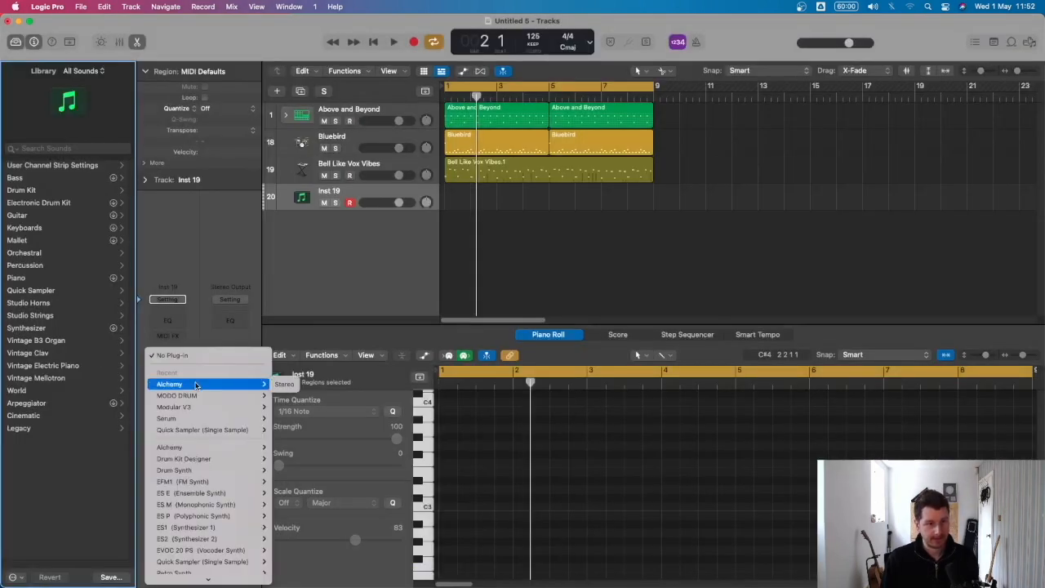
click(284, 384)
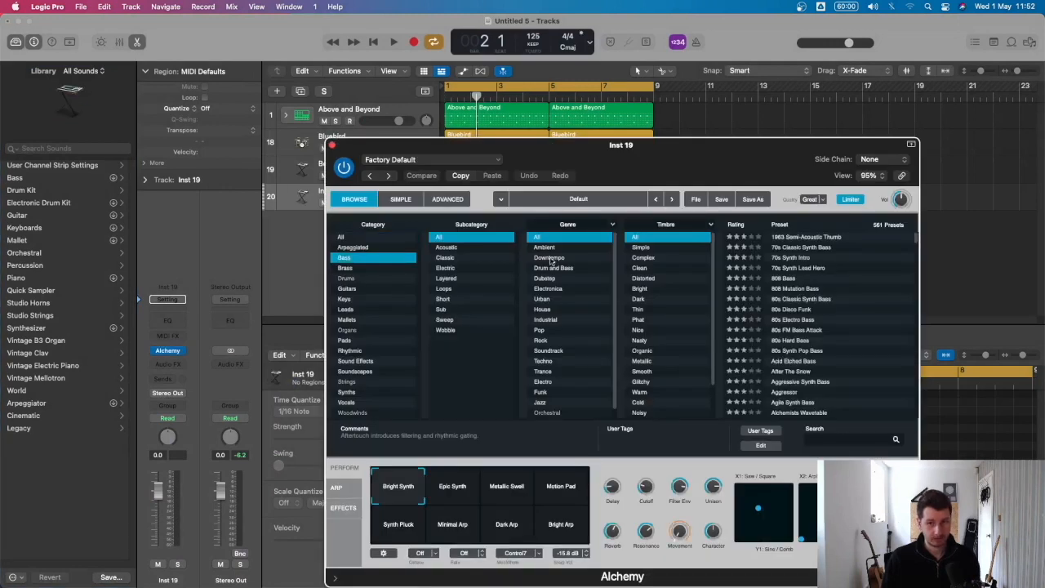
Audition Alchemy Bass presets such as 808 Bass and 80s Classic Synth Bass, settle on 80s Disco Funk and close the plug-in
click(798, 269)
click(798, 278)
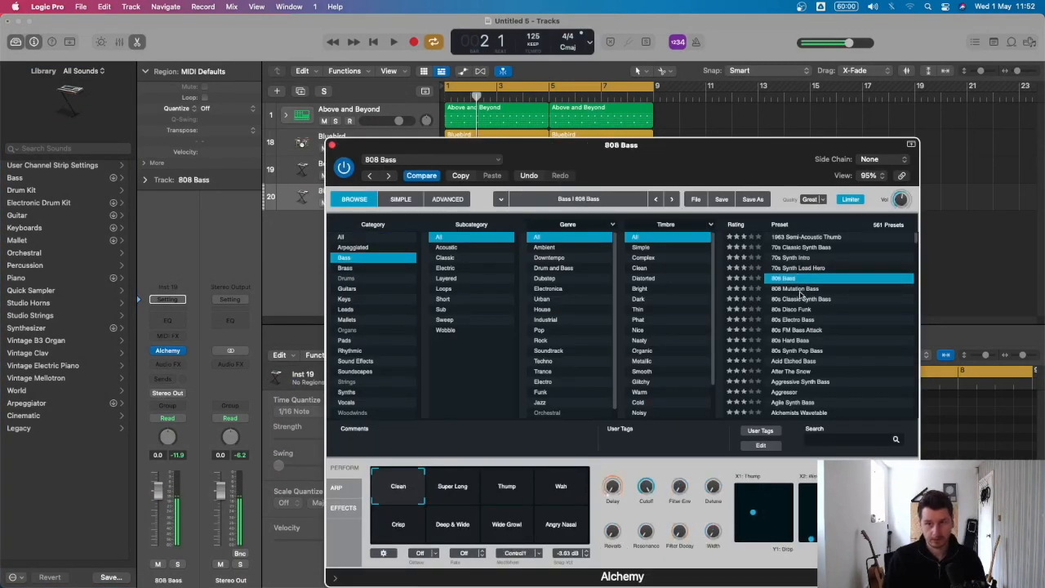
click(796, 289)
click(811, 299)
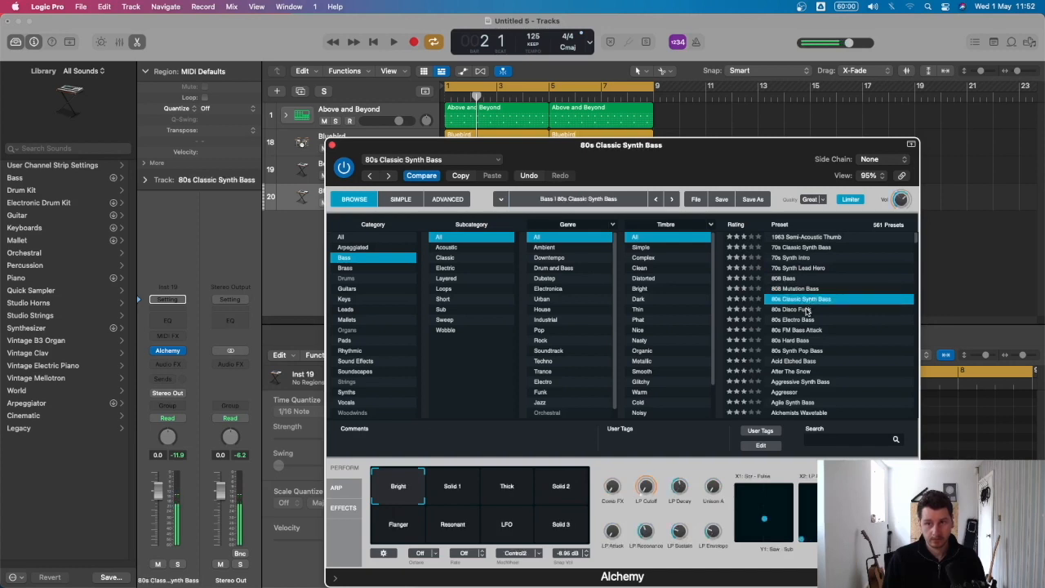
click(805, 309)
click(808, 300)
click(808, 319)
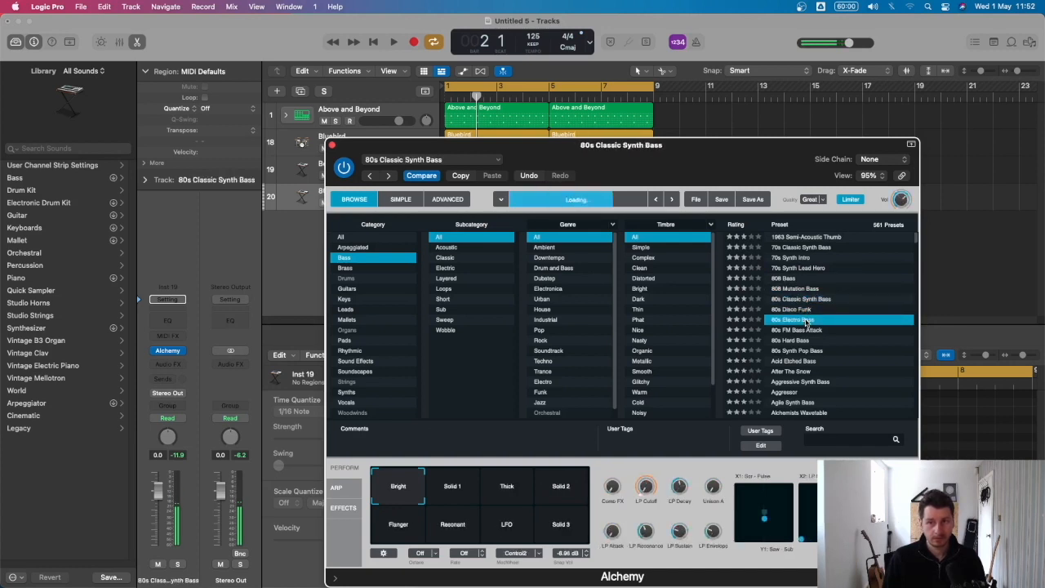
click(808, 300)
click(806, 310)
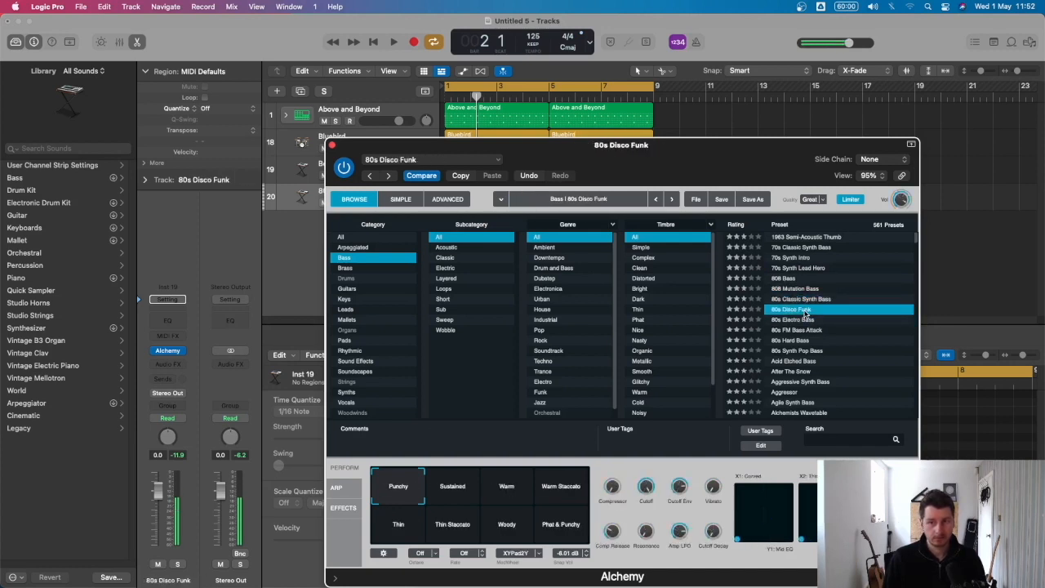
click(332, 146)
Examine the low notes of the Bell Like Vox Vibes region in the Piano Roll as a reference for the bass part
click(478, 162)
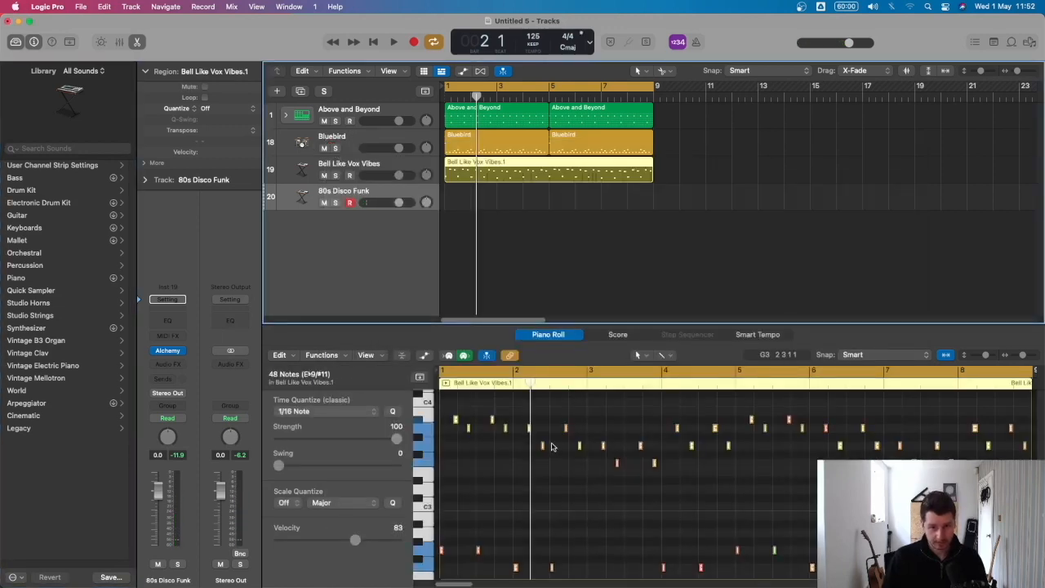
scroll(541, 490, down, 3)
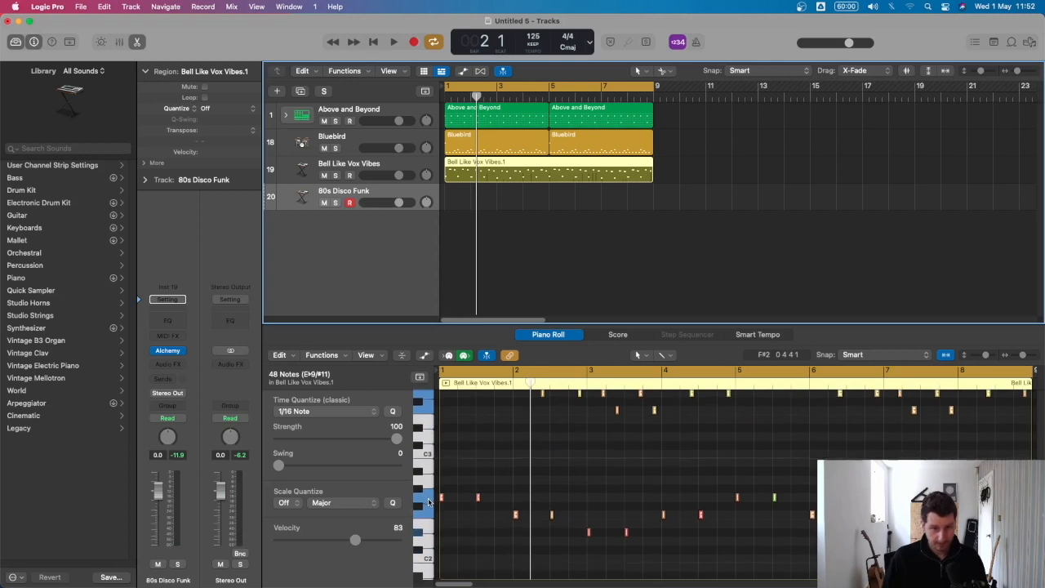
scroll(428, 501, down, 1)
click(428, 500)
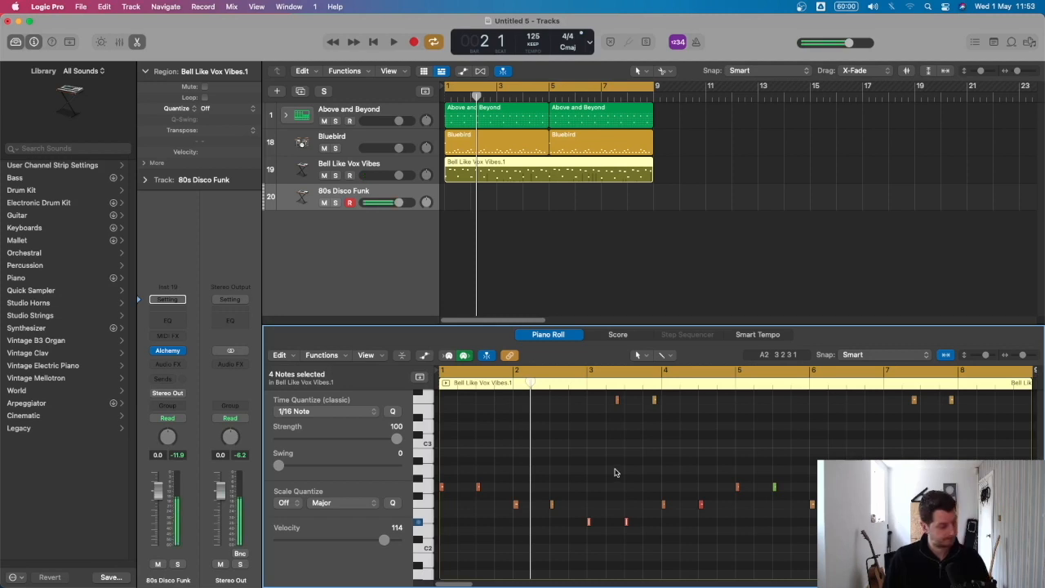
Rehearse over the loop and record an eight-bar MIDI bass line on the 80s Disco Funk track
key(space)
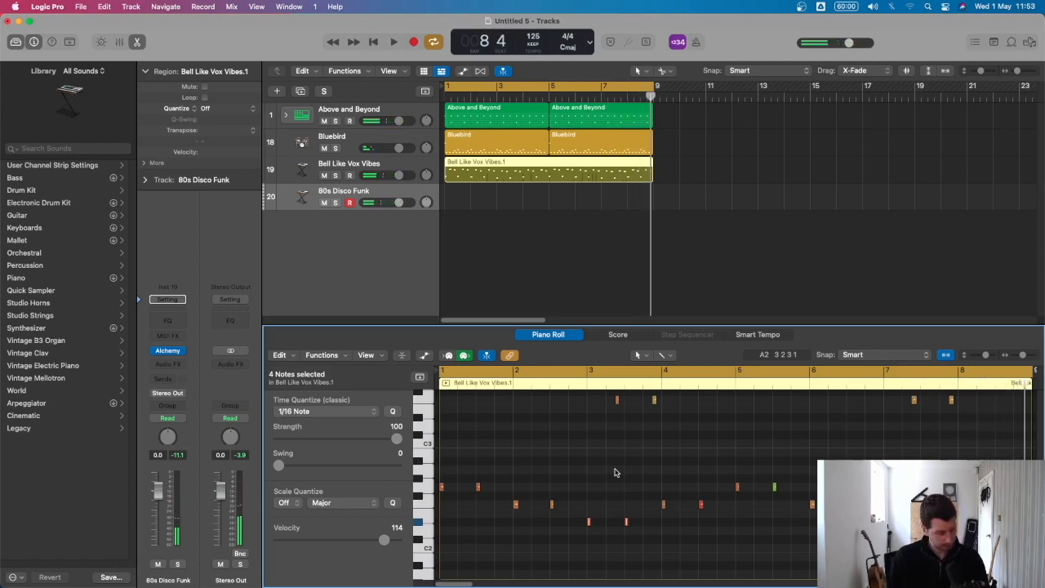
key(r)
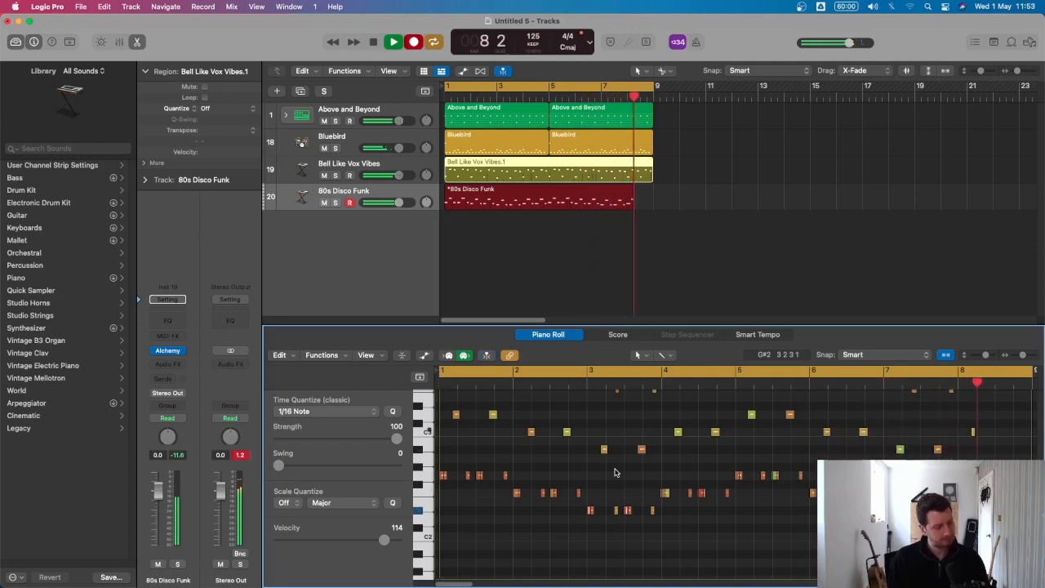
key(space)
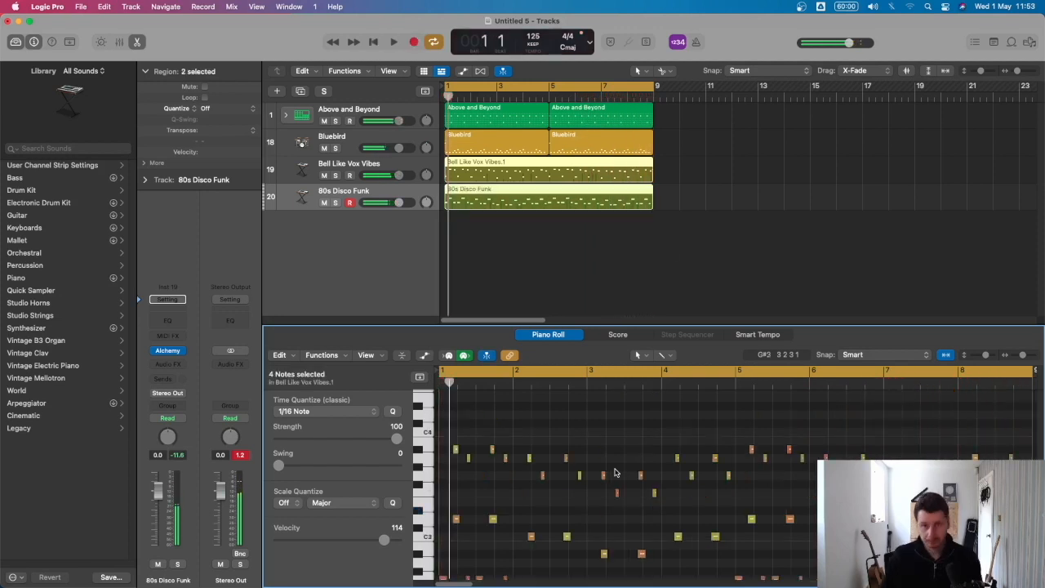
Select only the 80s Disco Funk region, quantize all its notes to 1/16 Note and play back the result
click(537, 245)
click(524, 193)
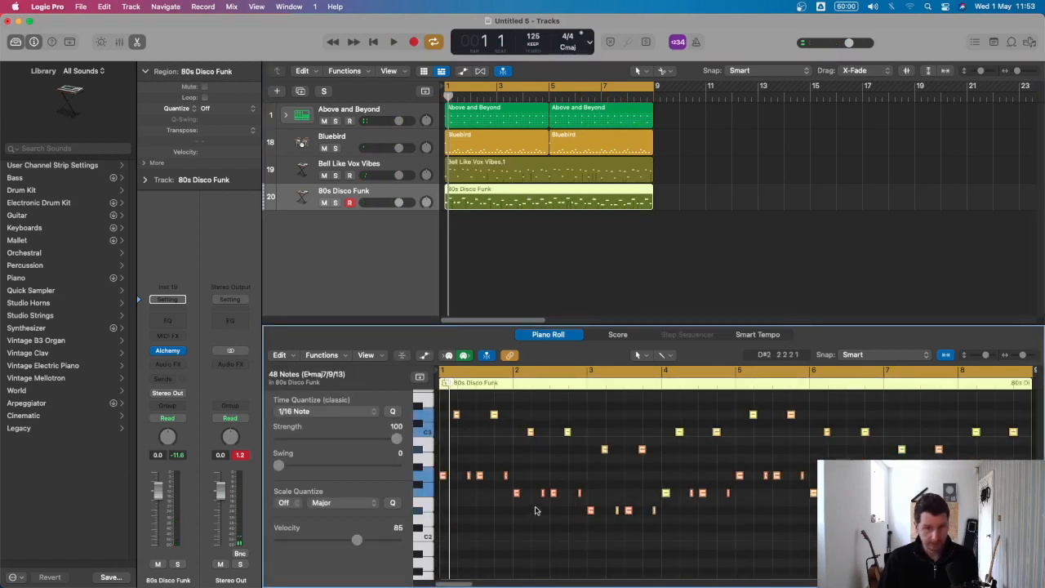
key(space)
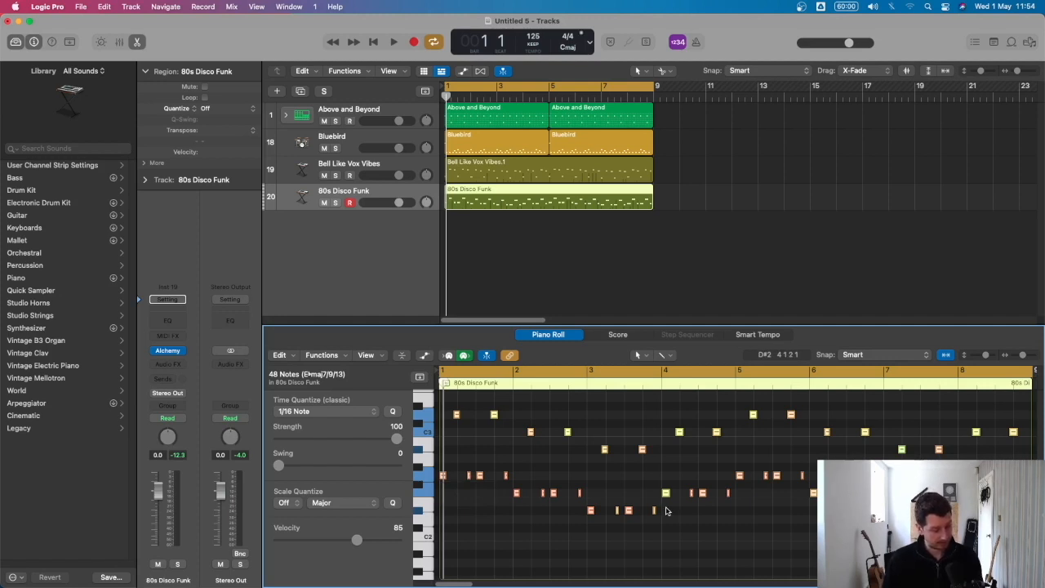
Compare the low notes of the Bell Like Vox Vibes and 80s Disco Funk regions by pitch, and play back the loop
click(479, 513)
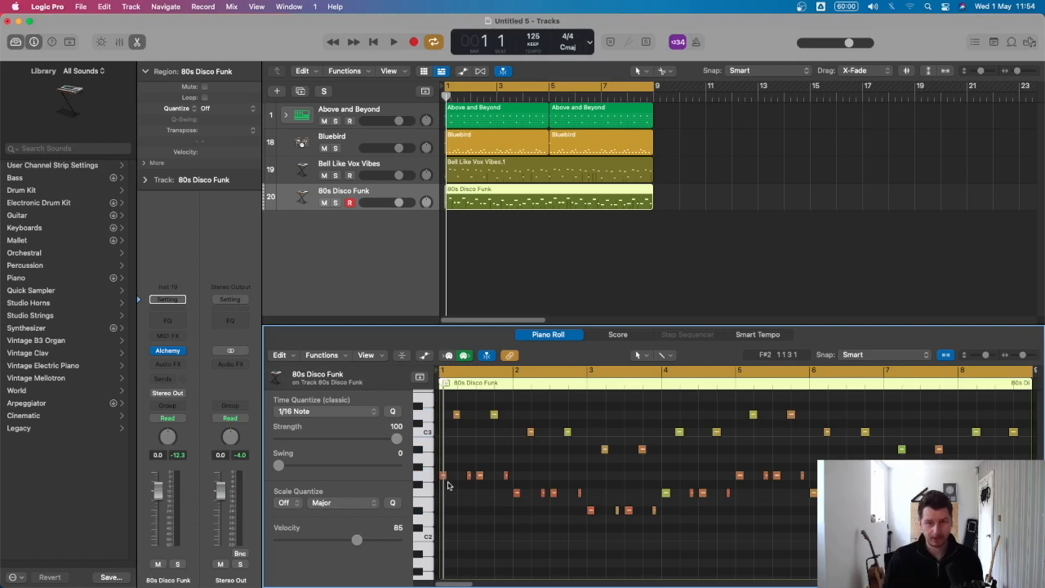
click(474, 175)
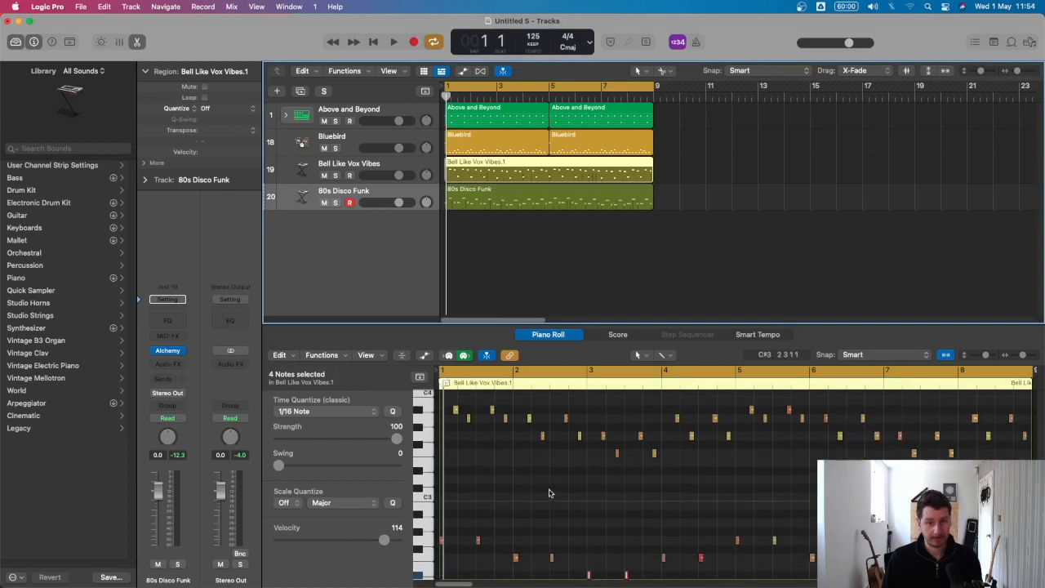
scroll(428, 490, down, 5)
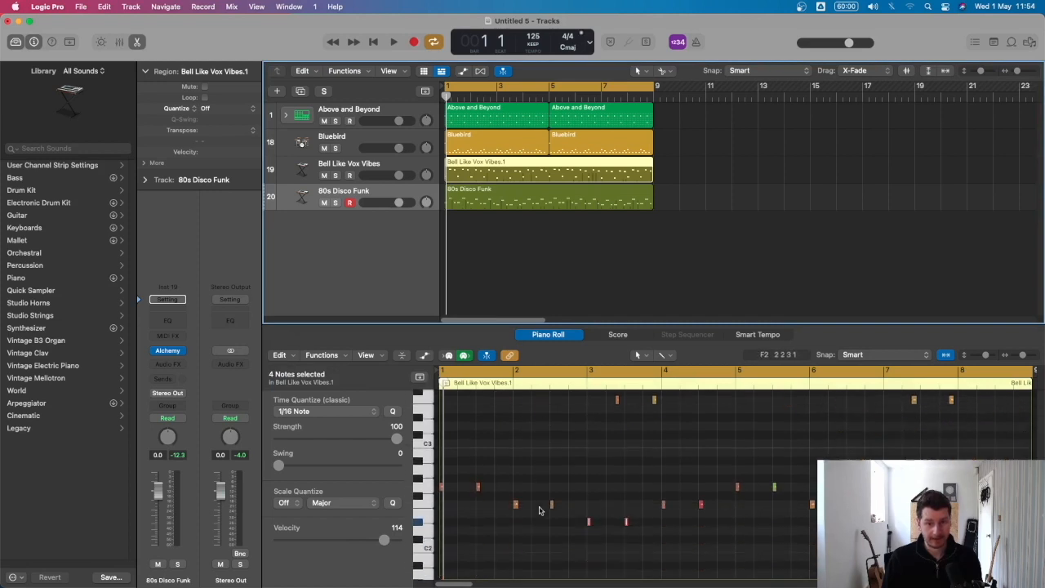
click(428, 501)
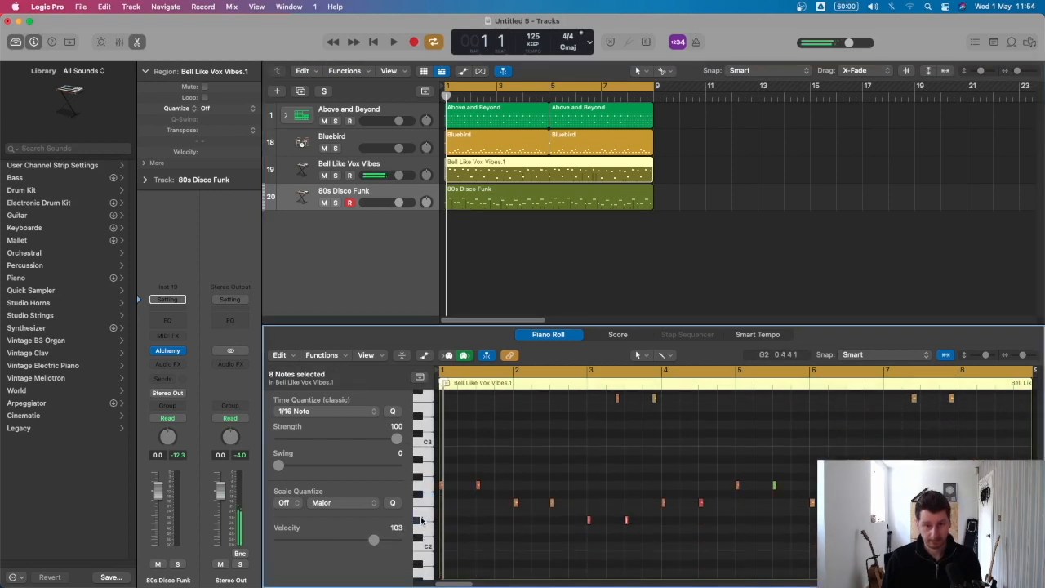
click(390, 194)
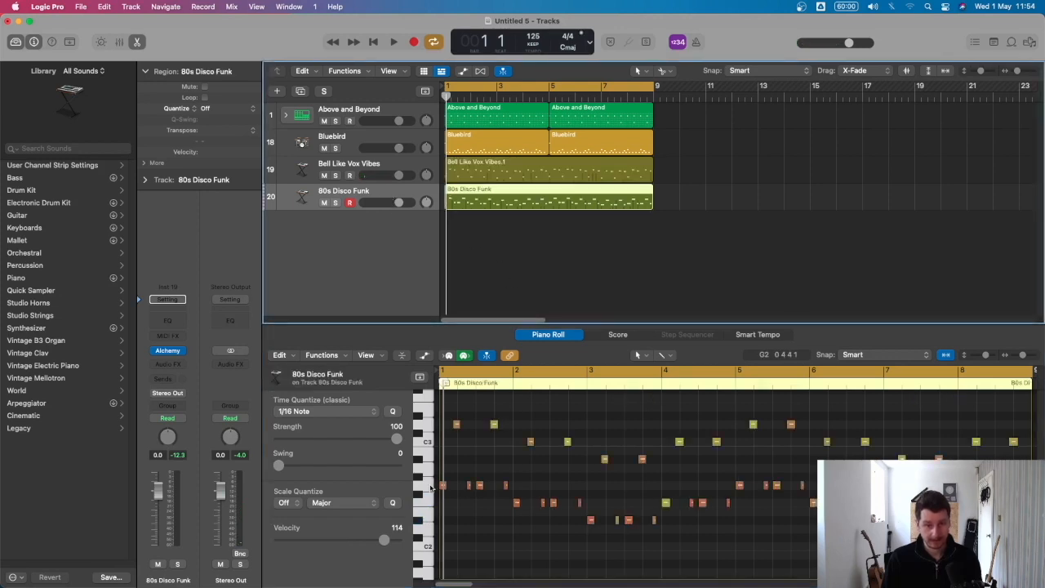
click(428, 486)
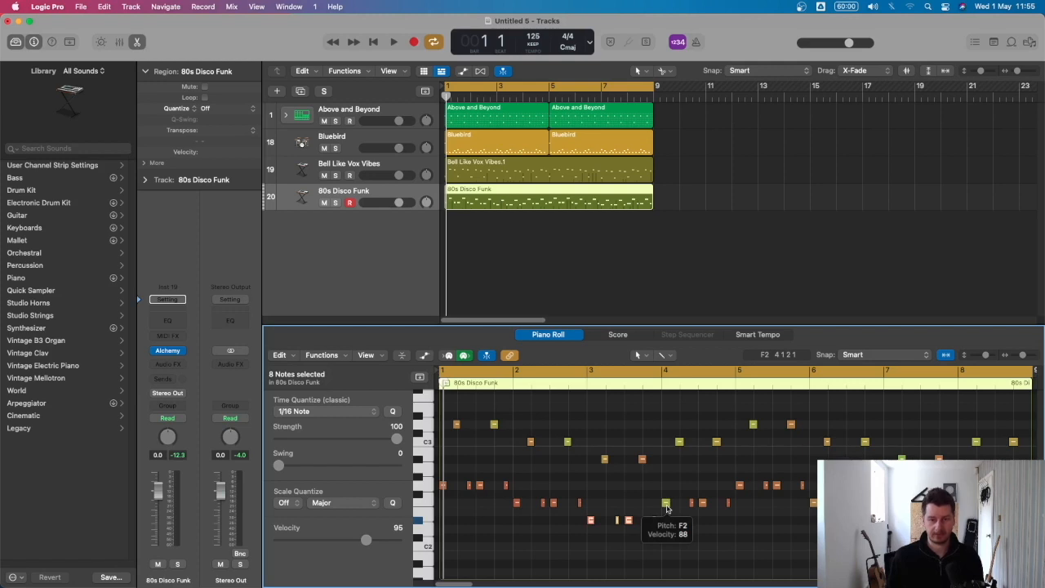
click(459, 425)
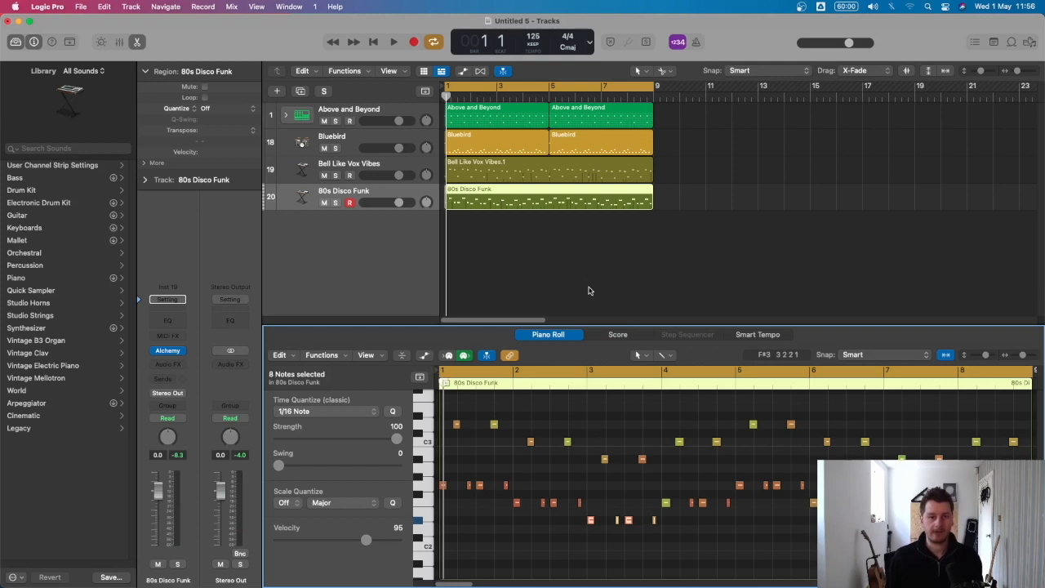
key(space)
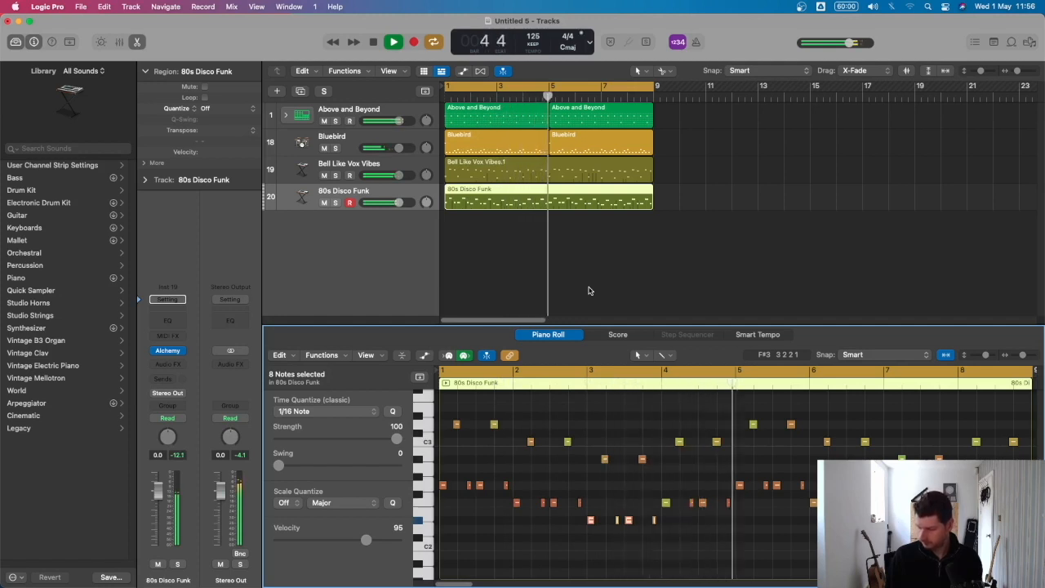
Copy all six regions of the first eight bars to bar 9 and turn off cycle mode
drag(487, 119, 696, 120)
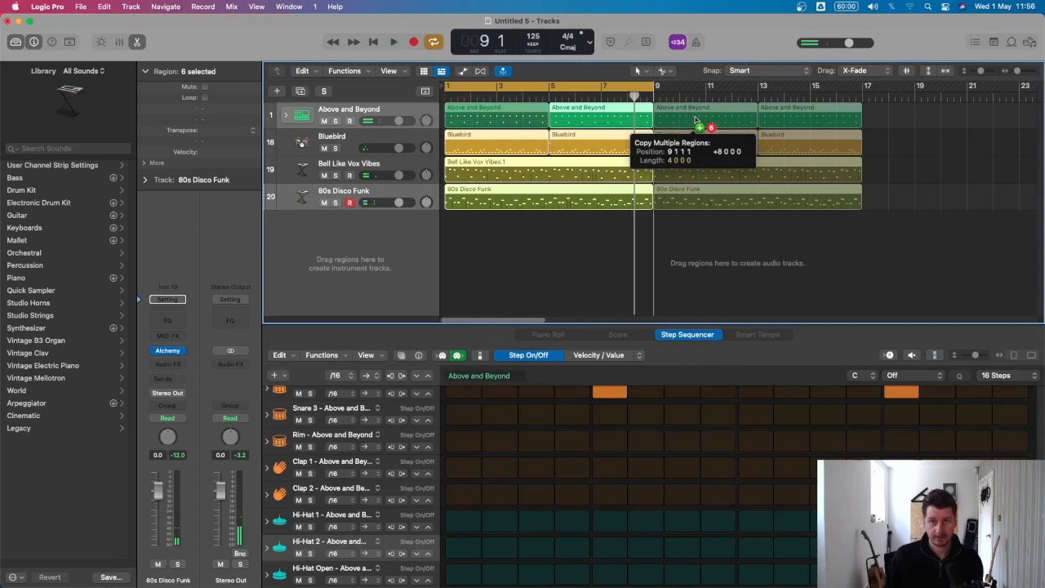
scroll(686, 134, down, 5)
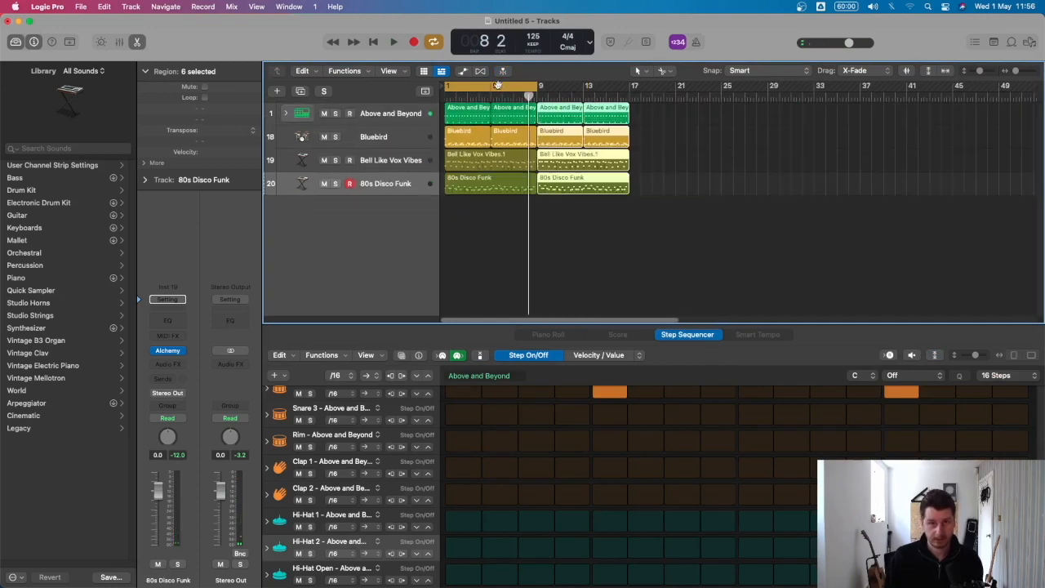
key(c)
Switch the transport's LCD display to the Custom layout
click(589, 46)
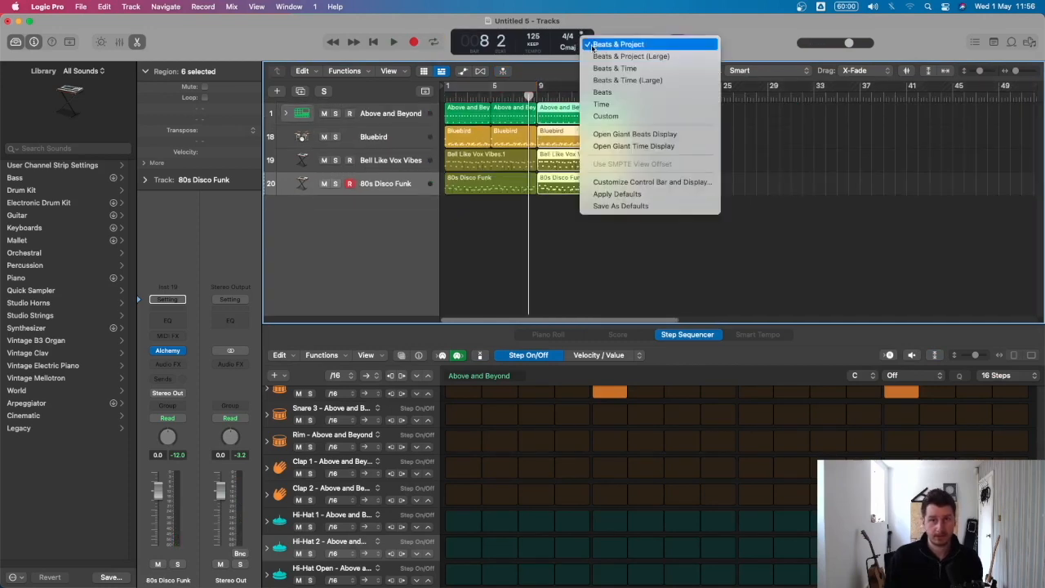
click(608, 116)
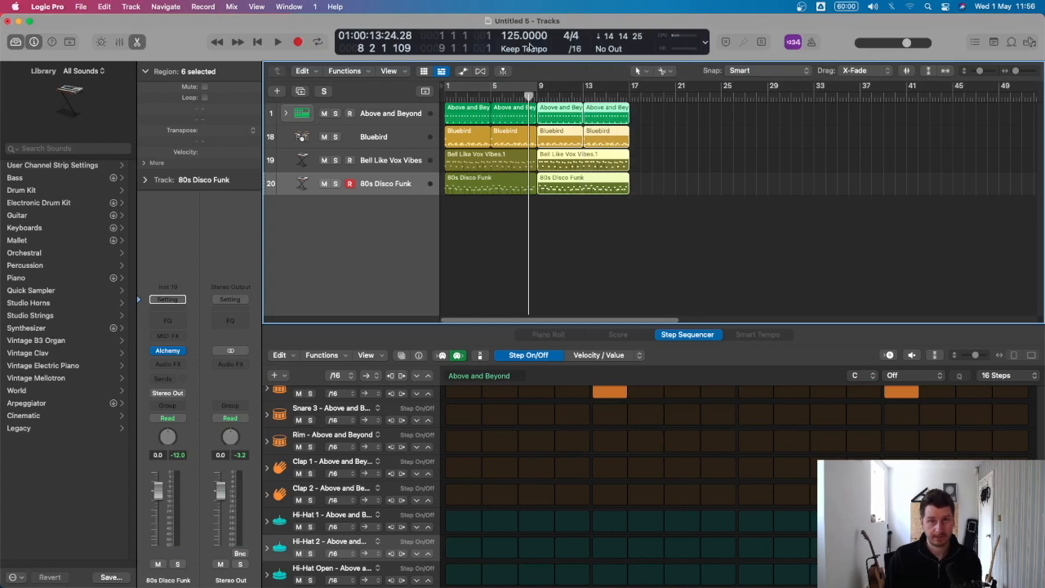
Set the cycle range to bars 9 to 17, play the copied section, and return to the project start with cycling off
drag(540, 90, 623, 95)
key(space)
key(c)
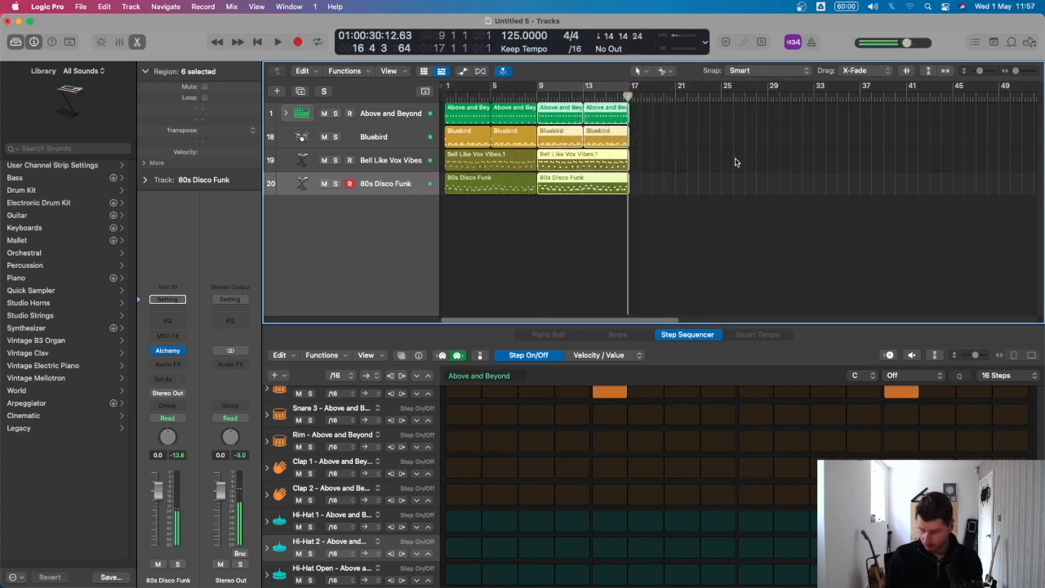
key(Return)
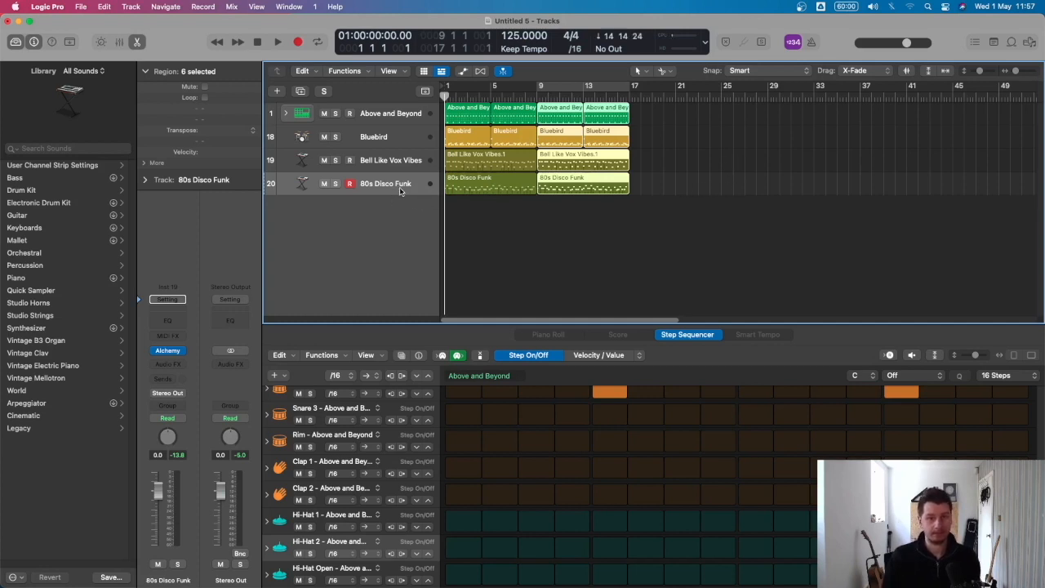
Rename the 80s Disco Funk track as Bass and the Bell Like Vox Vibes track as Lead Melody
double_click(378, 187)
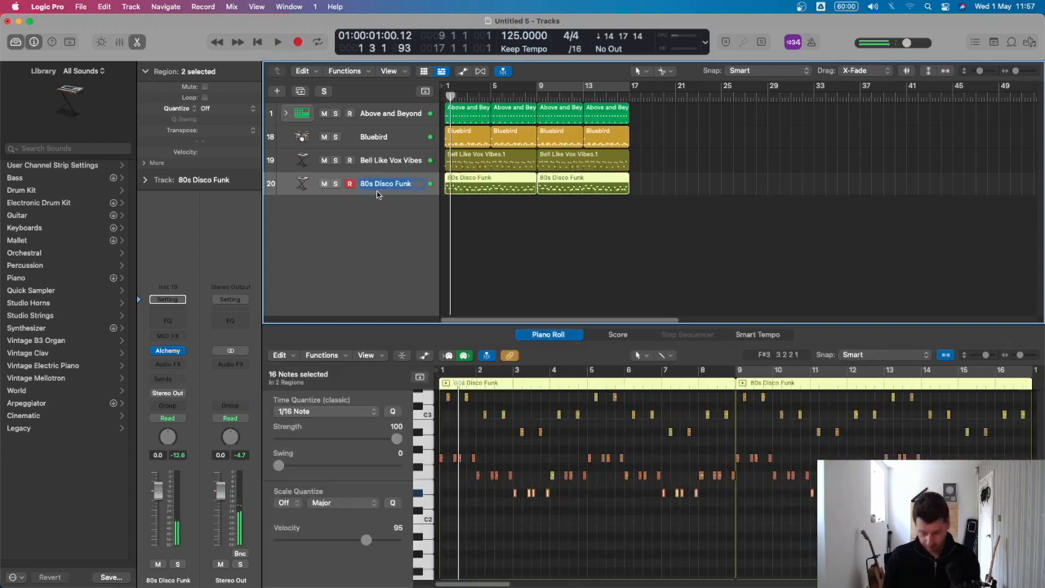
text(Bass)
key(Return)
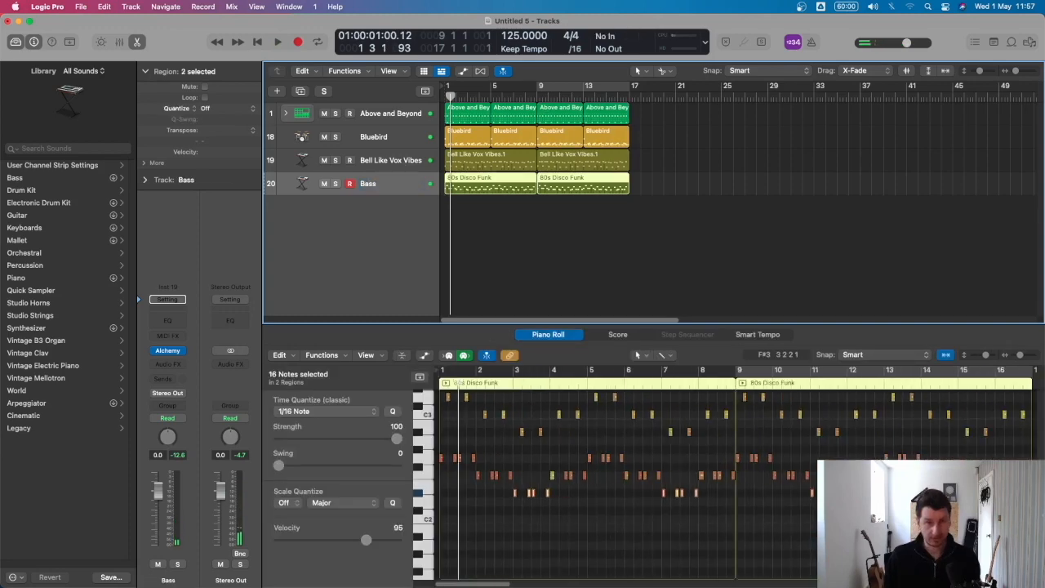
double_click(380, 161)
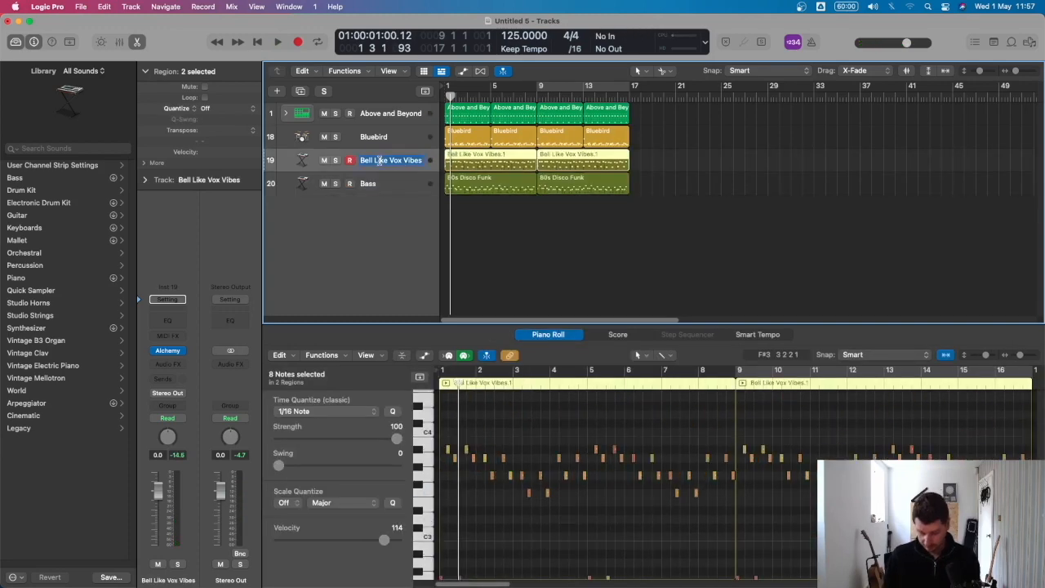
text(Lead Melody)
Rename the Bluebird track as Real Drums and the Above and Beyond track as Kick Snare
key(shift+Tab)
text(Real Drums)
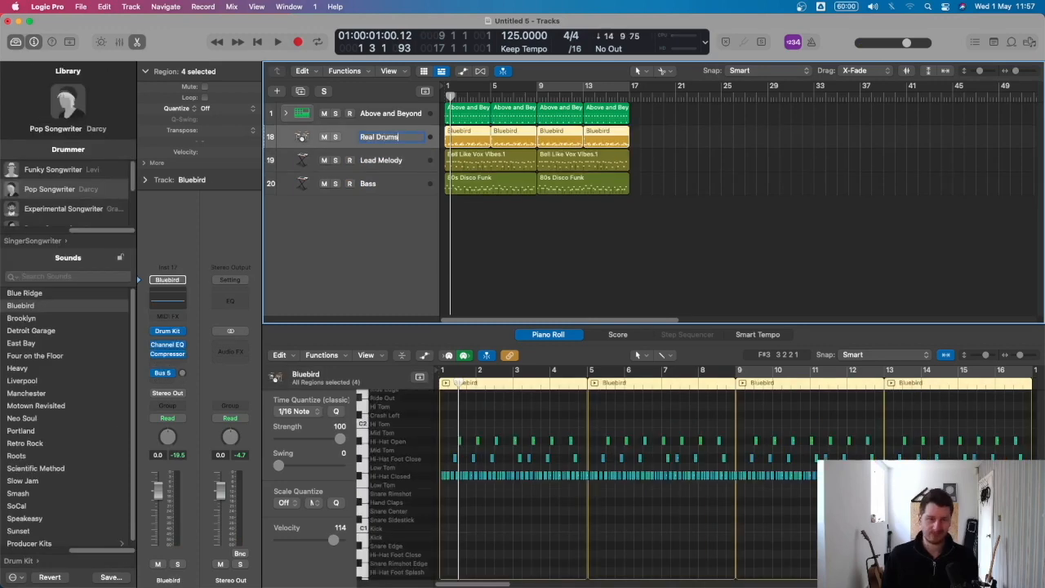
key(Return)
click(379, 113)
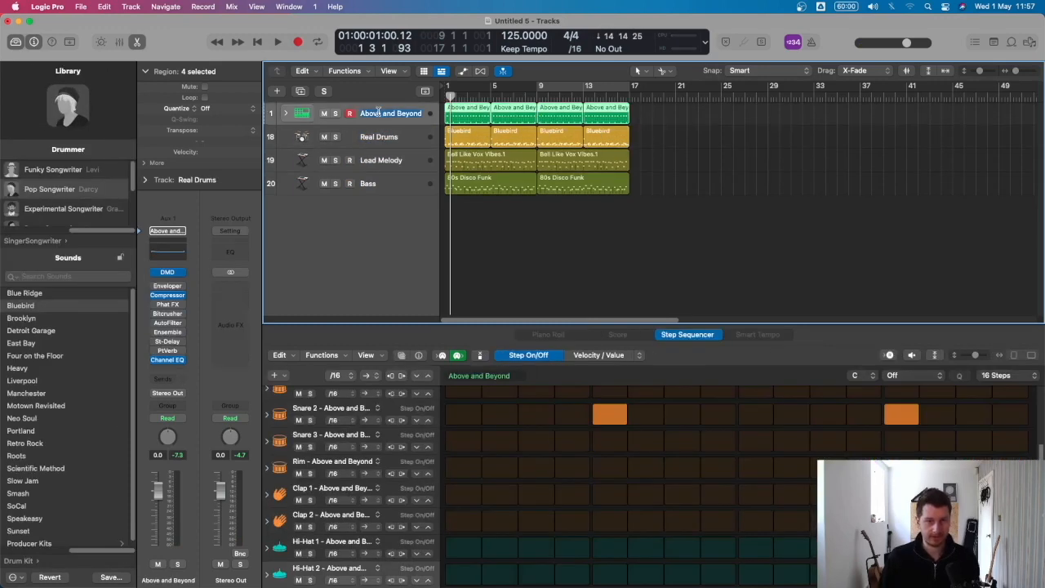
text(Kick Snare)
key(Return)
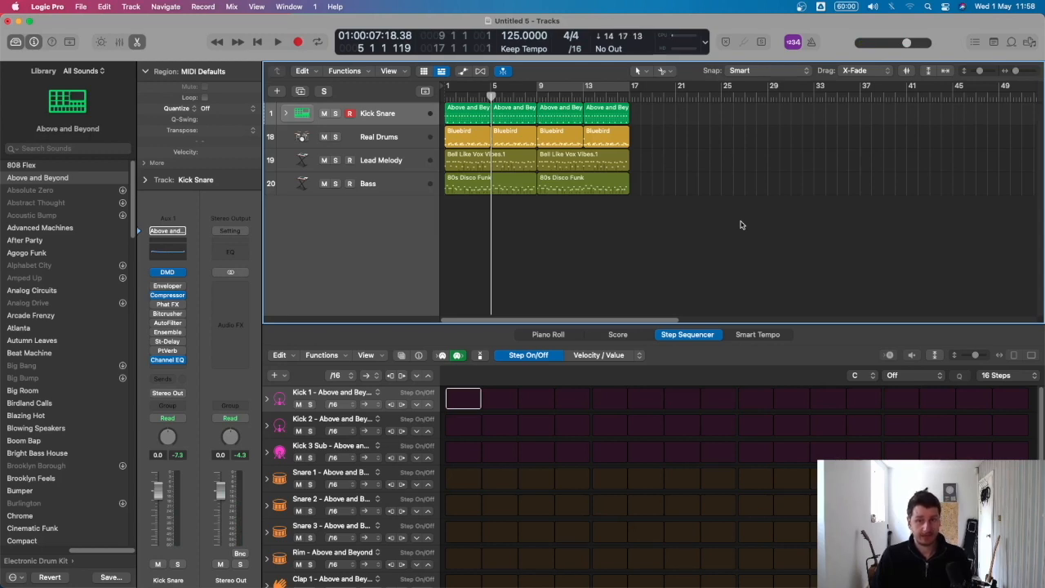
Open the second Lead Melody region, at bar 9, in the Piano Roll and audition its low notes
drag(677, 220, 446, 101)
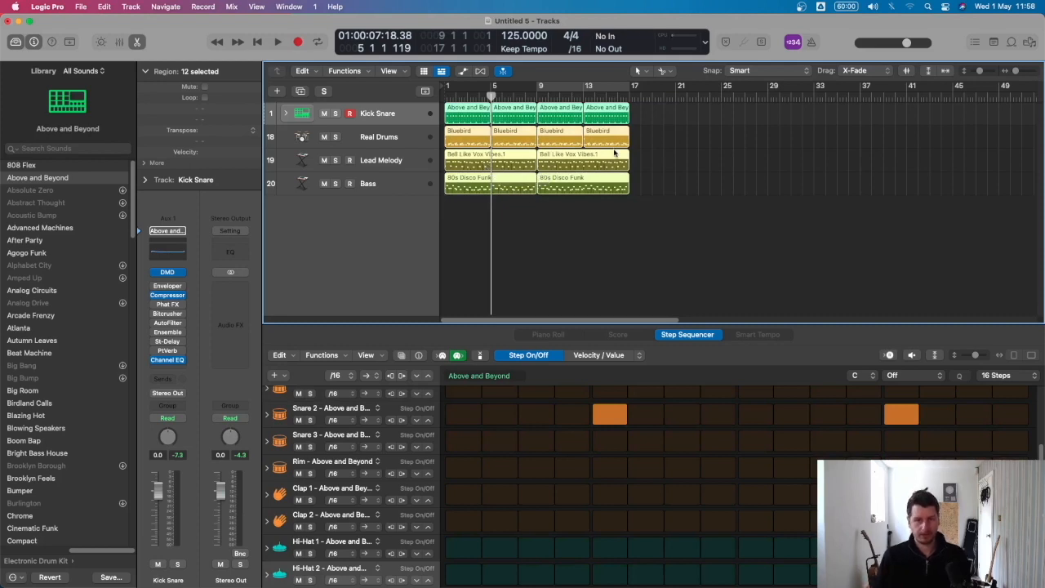
click(577, 205)
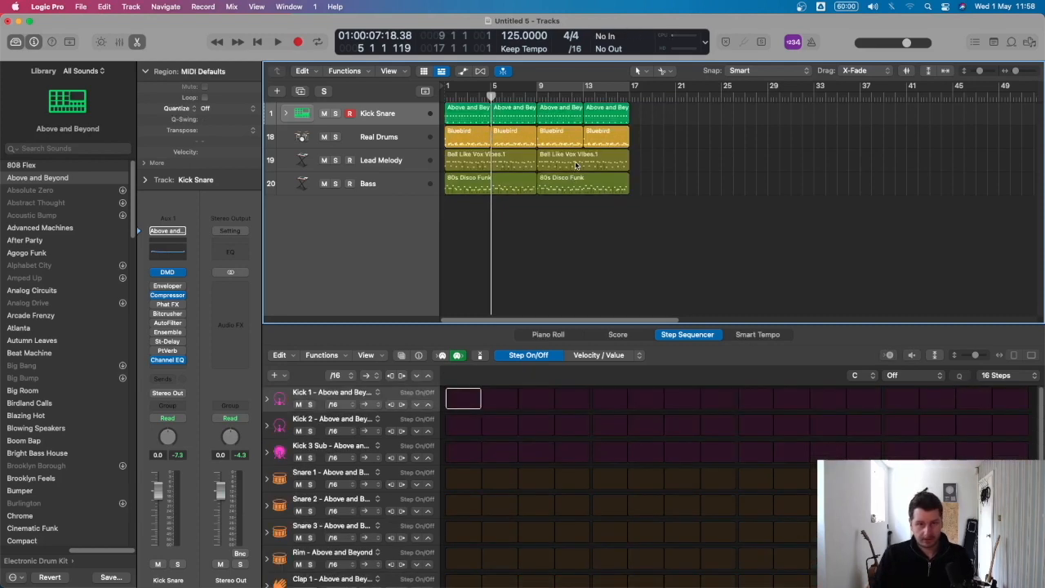
click(576, 164)
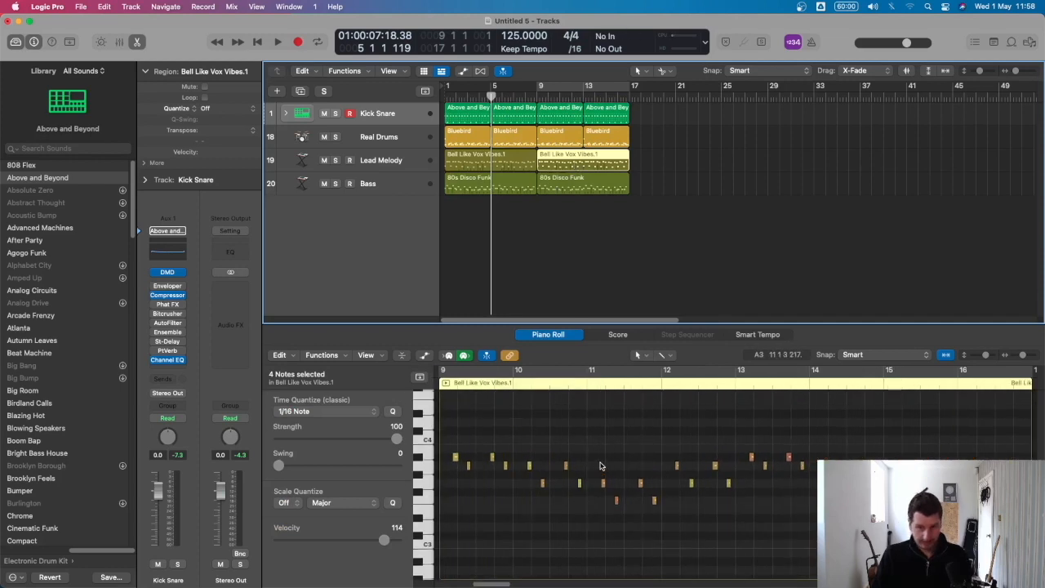
scroll(601, 466, down, 5)
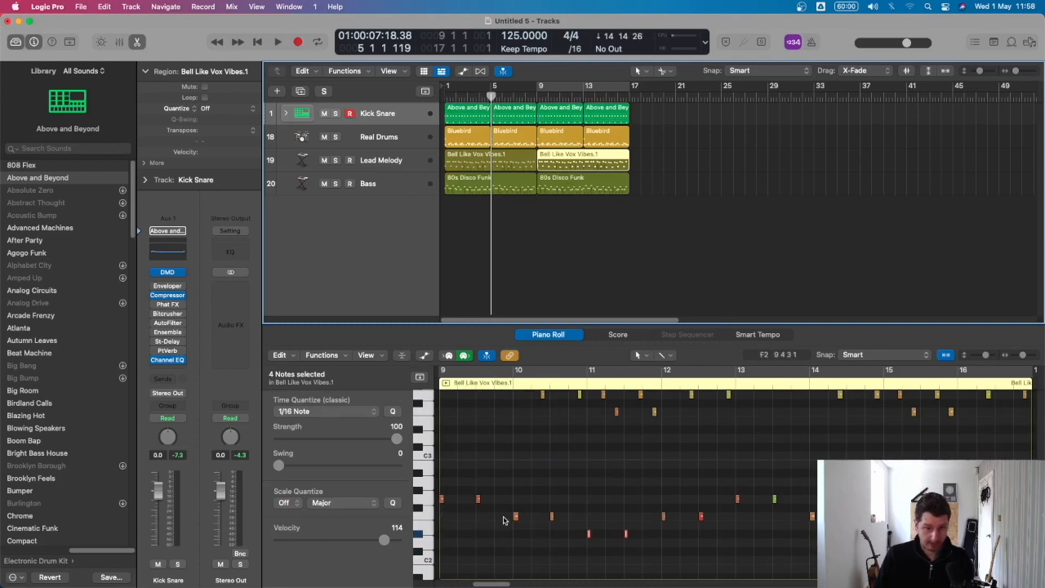
click(423, 499)
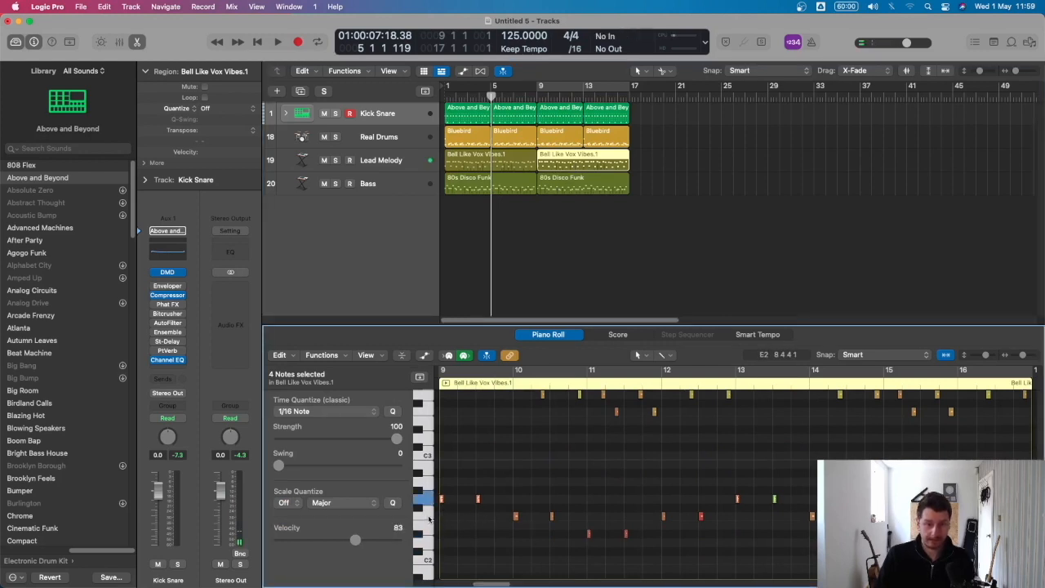
click(423, 533)
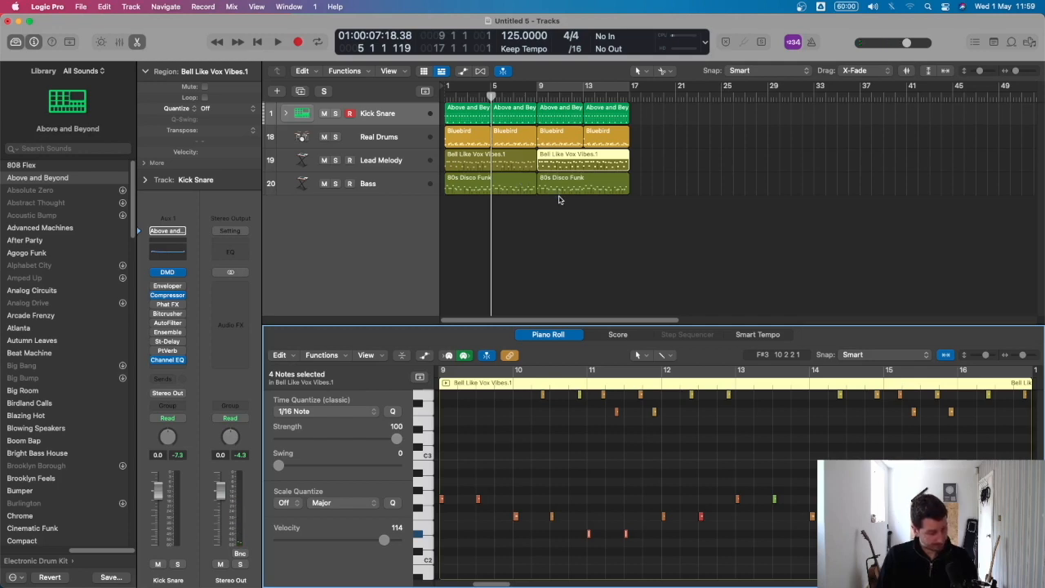
Copy eight bars of the Kick Snare and Real Drums regions to bar 17 and play them with a cycle range of bars 17 to 25
click(392, 160)
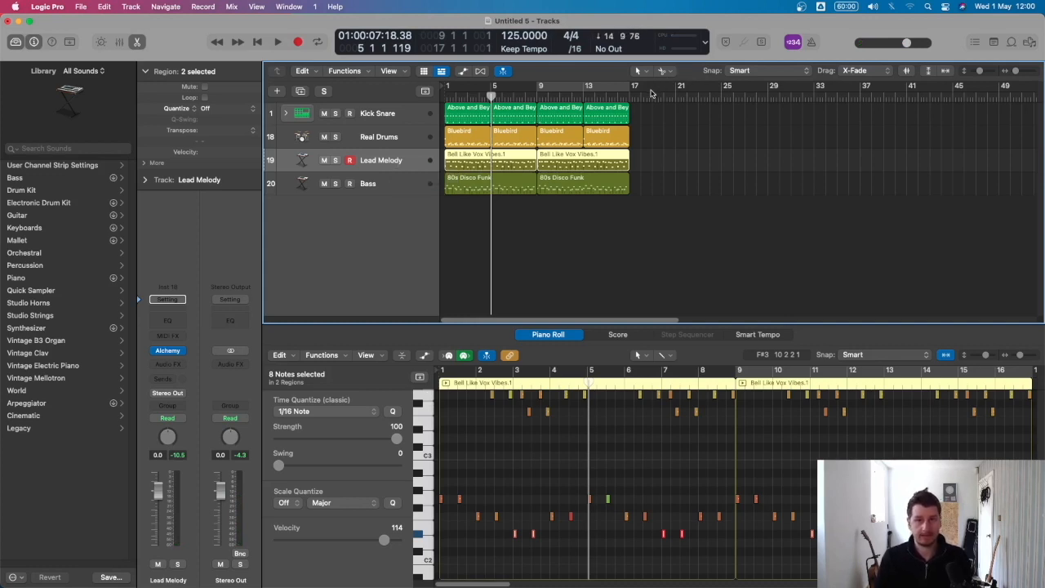
drag(640, 116, 645, 142)
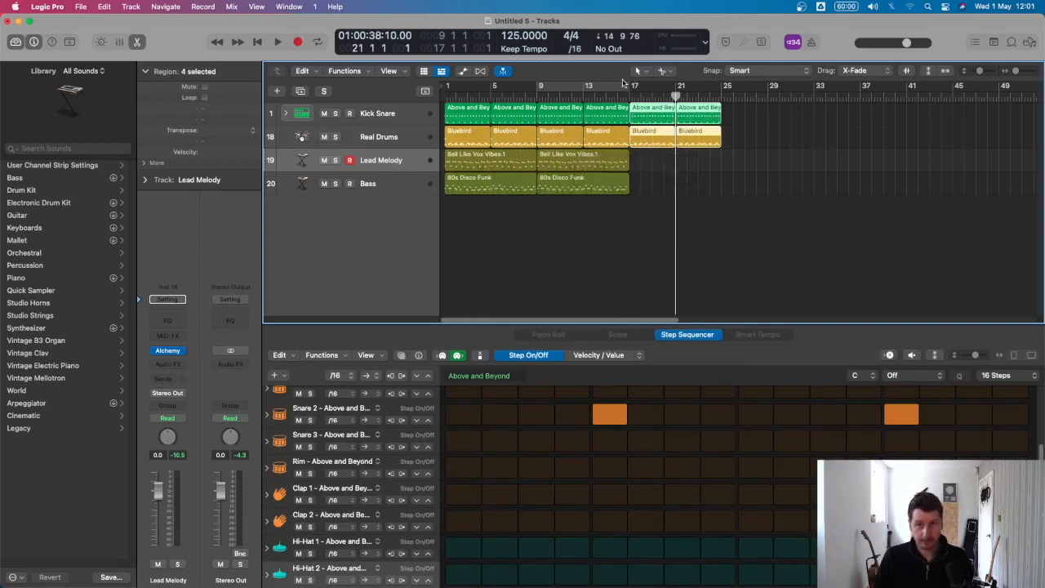
drag(631, 88, 712, 98)
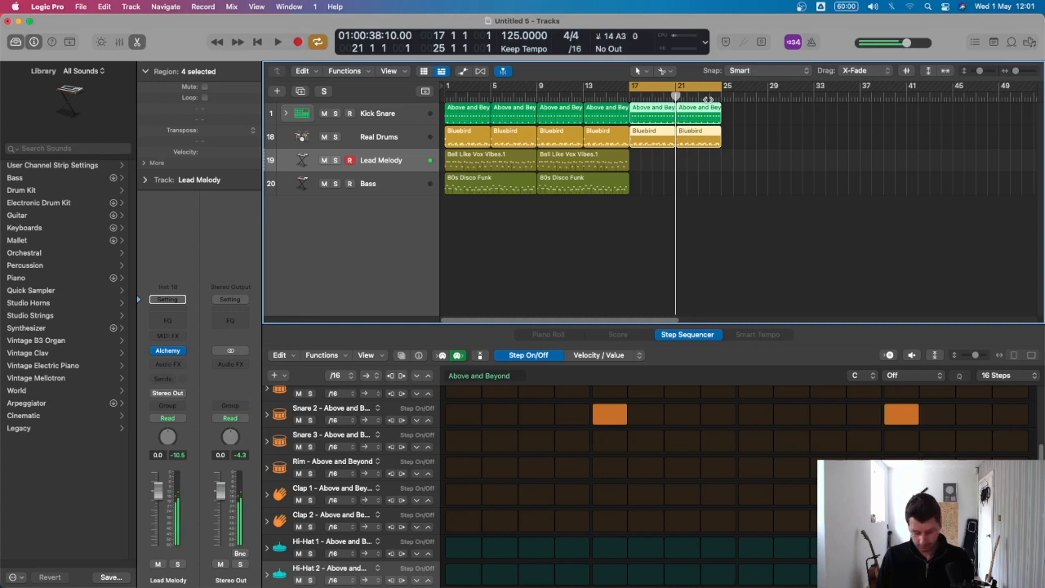
key(space)
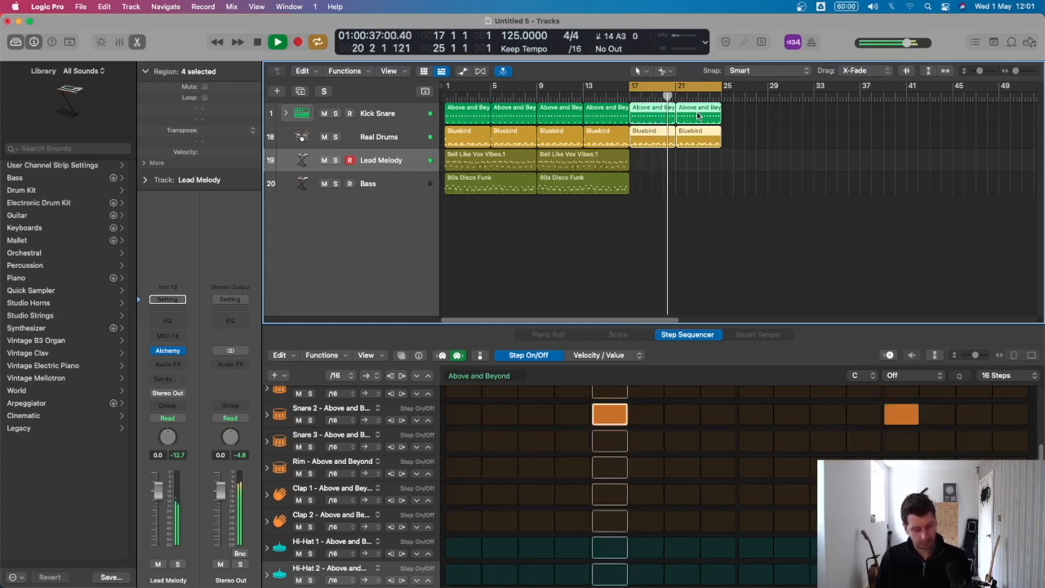
key(space)
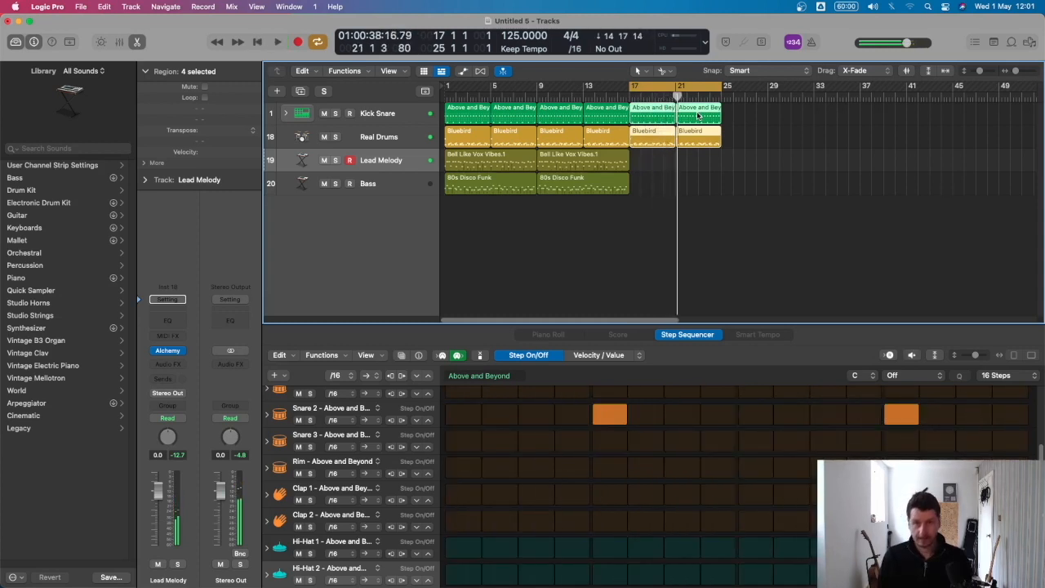
Record a new part on the Lead Melody track over bars 17 to 25 and trim the region's start to bar 17
key(r)
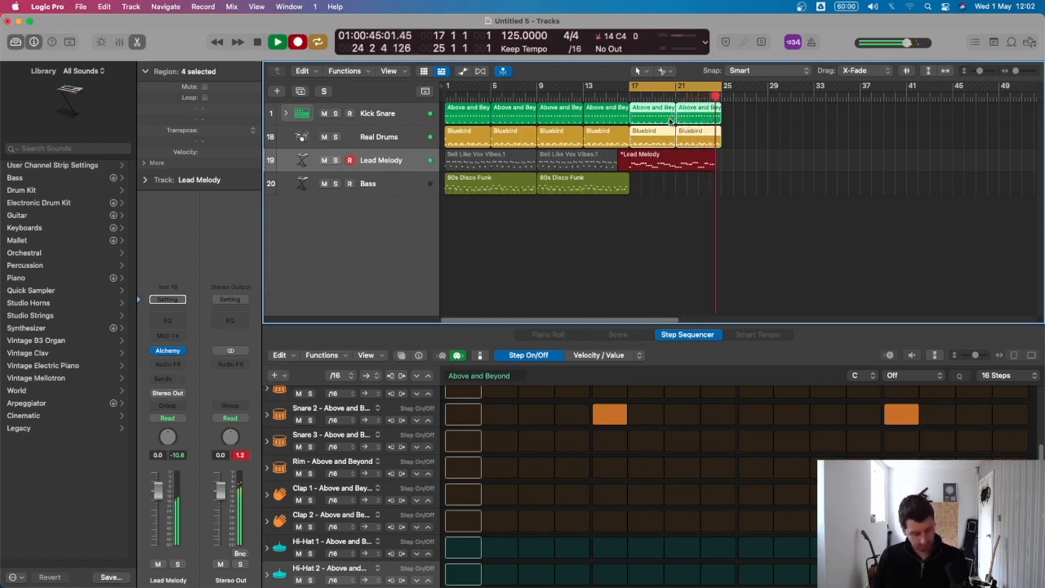
key(space)
drag(631, 166, 630, 168)
key(space)
Quantize all notes of the newly recorded Lead Melody region to 1/16 notes while it plays
click(570, 466)
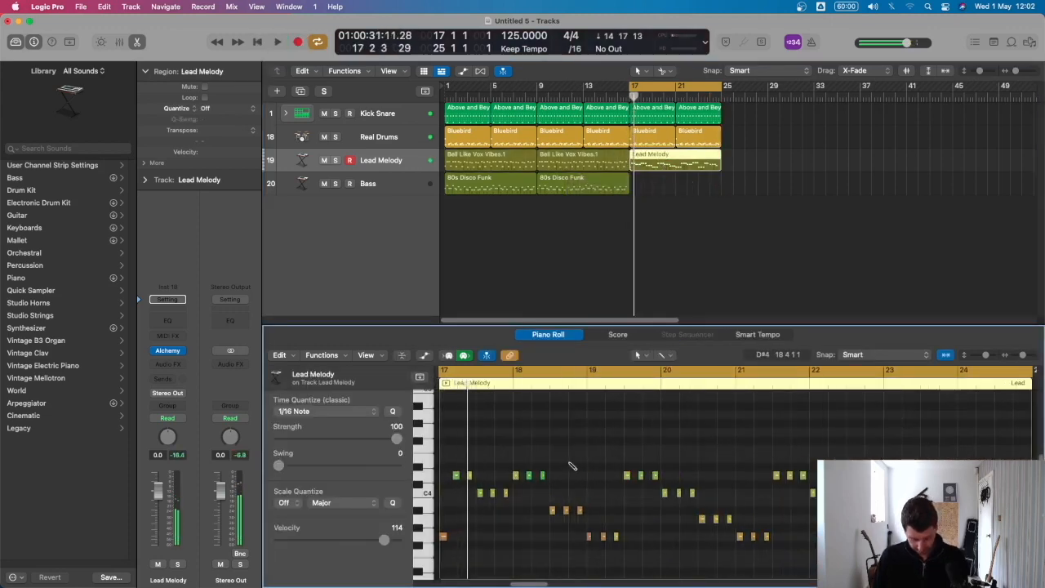
key(super+a)
key(q)
key(space)
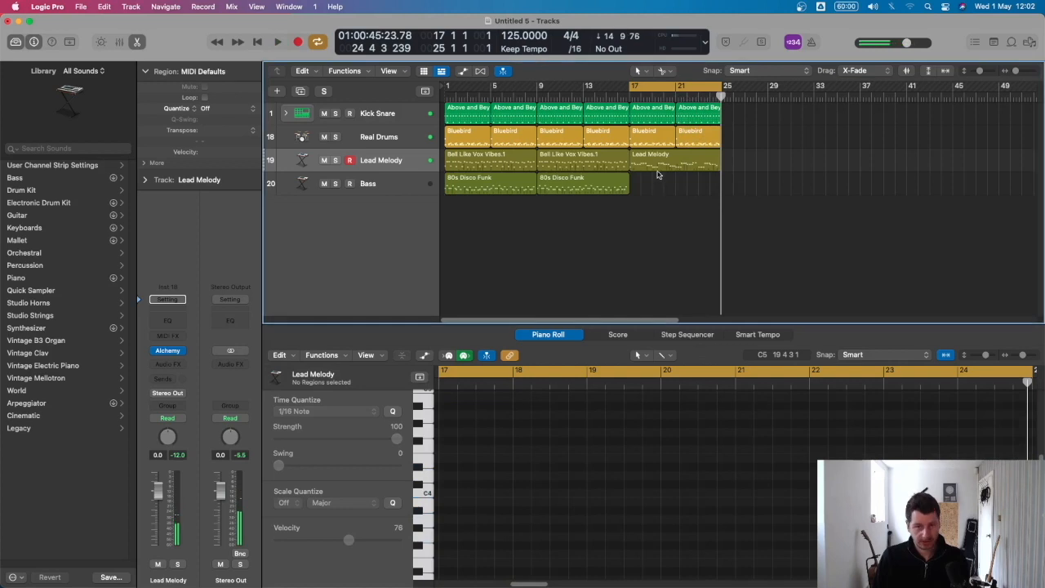
Copy the new Lead Melody region onto the Bass track at bar 17 and transpose all its notes down two octaves
drag(660, 167, 655, 186)
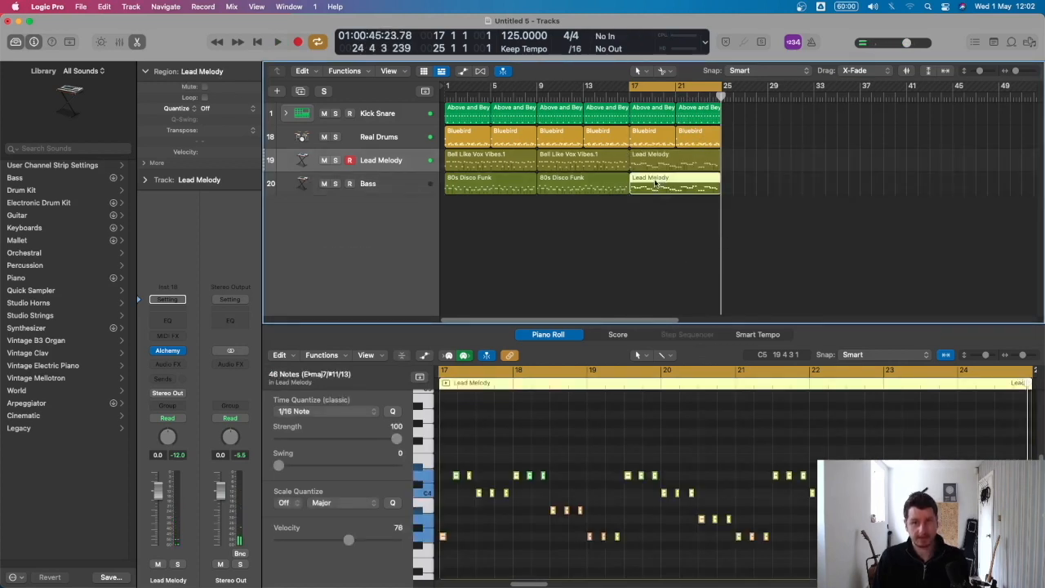
double_click(654, 192)
double_click(654, 192)
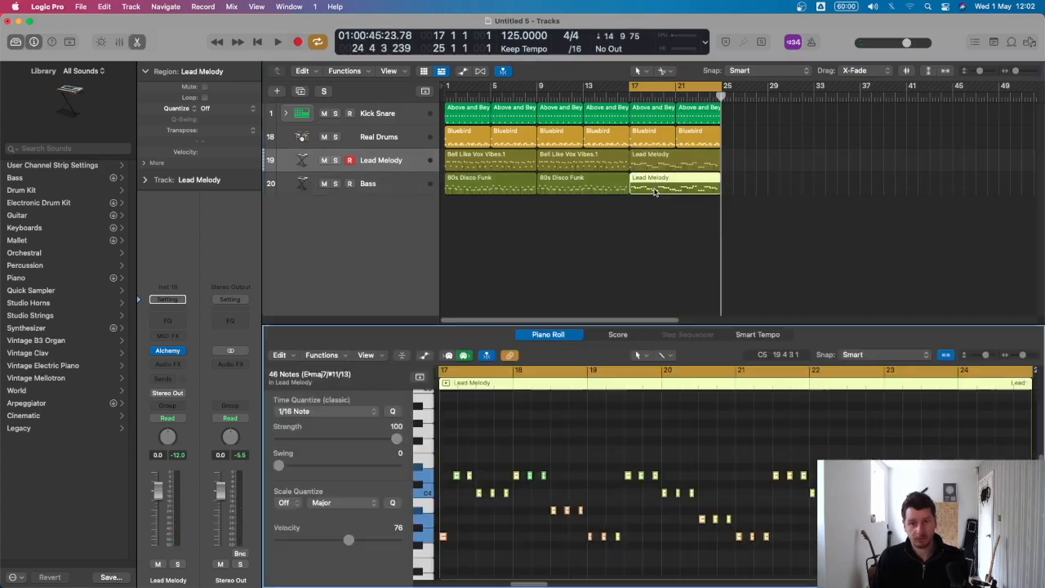
click(604, 487)
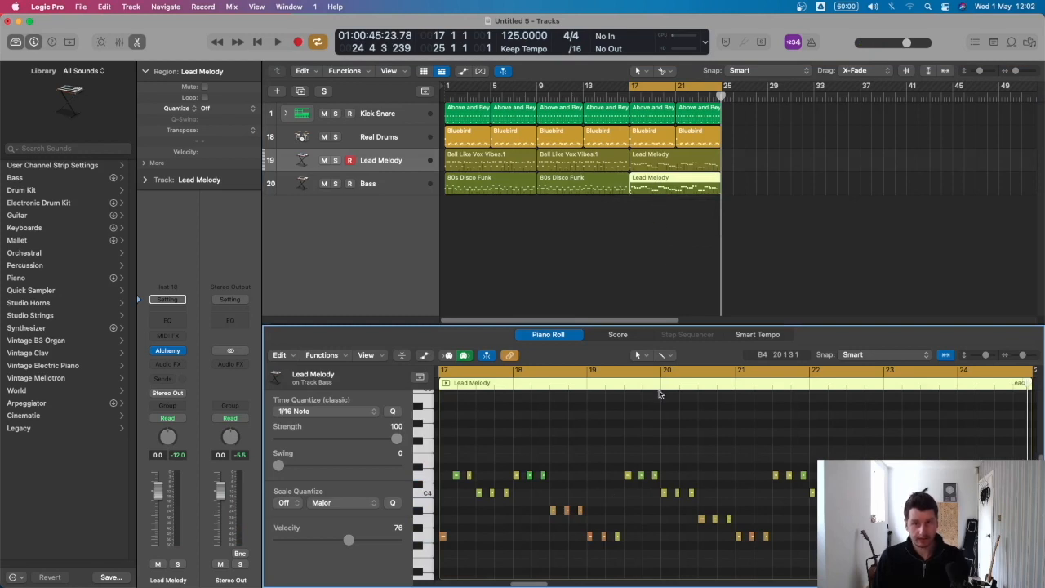
key(super+a)
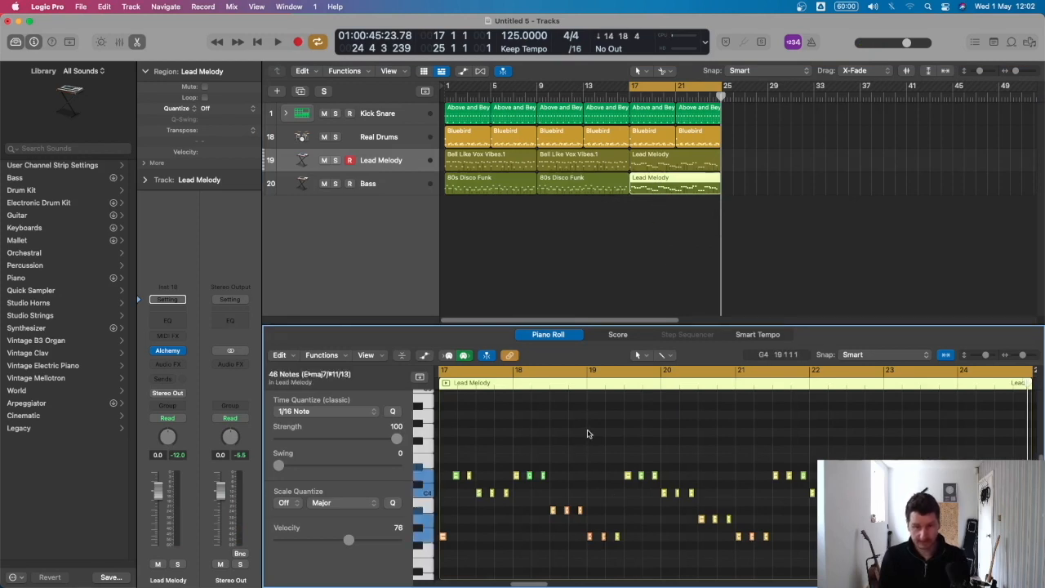
key(shift+alt+Down)
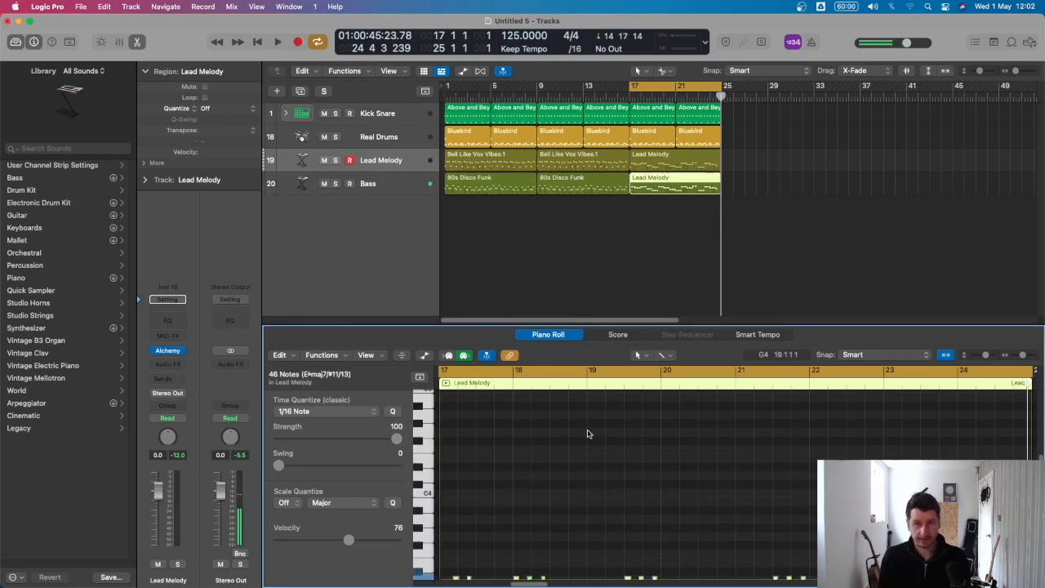
Play bars 17 to 25 with the lowered bass part and check its notes in the Piano Roll
key(space)
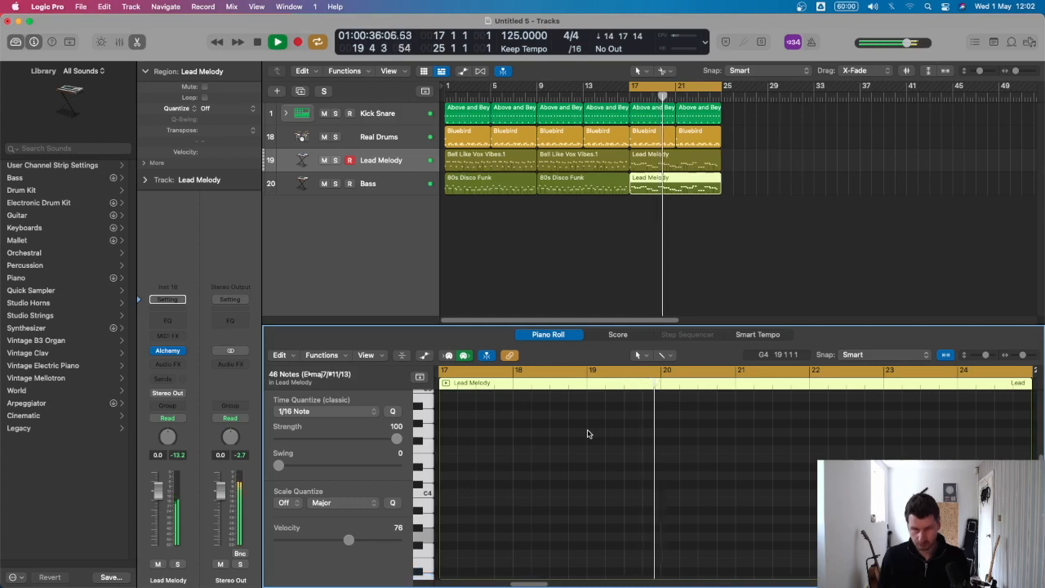
scroll(522, 482, down, 8)
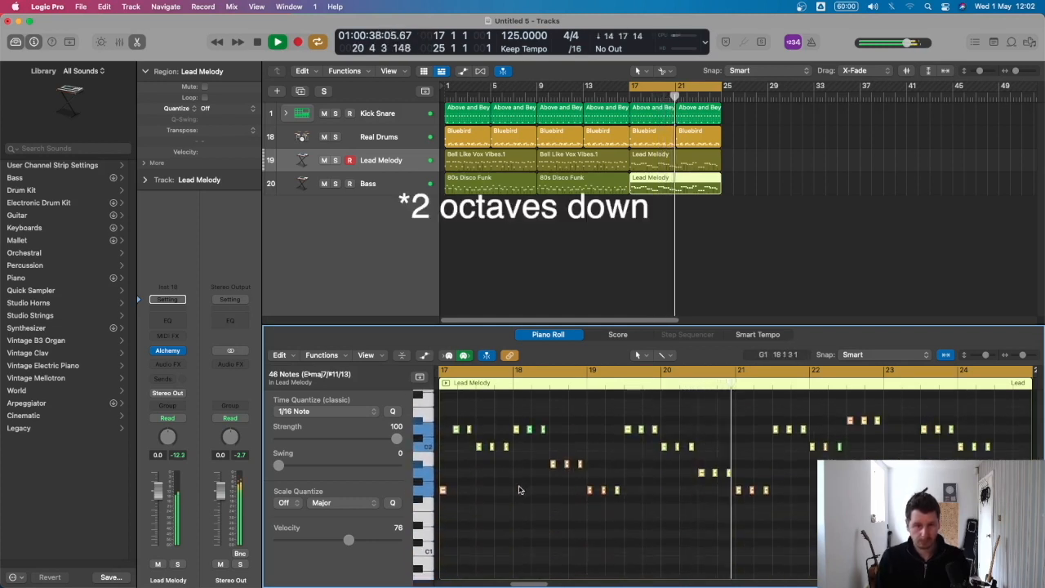
scroll(519, 490, up, 2)
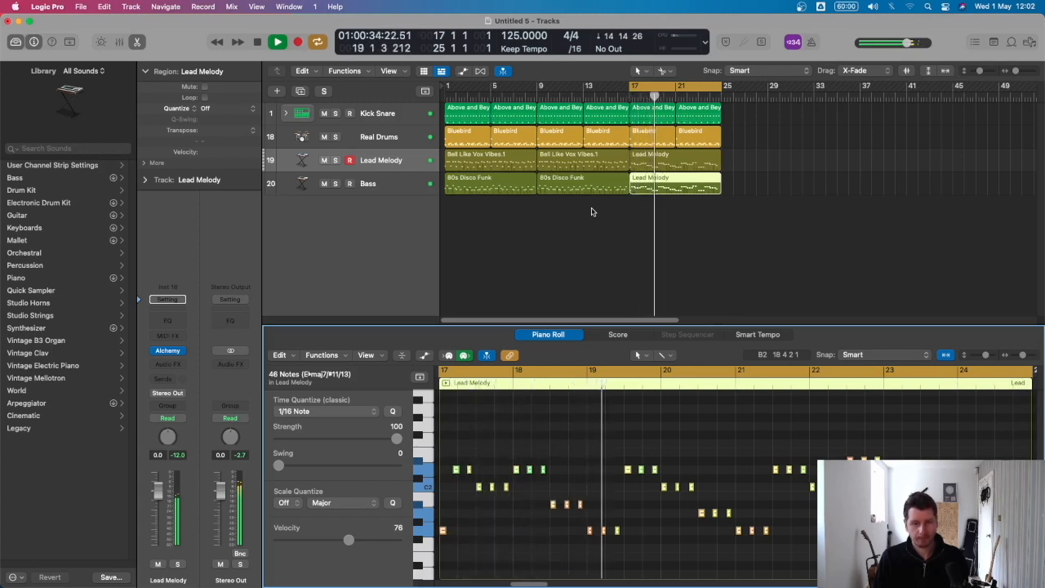
key(space)
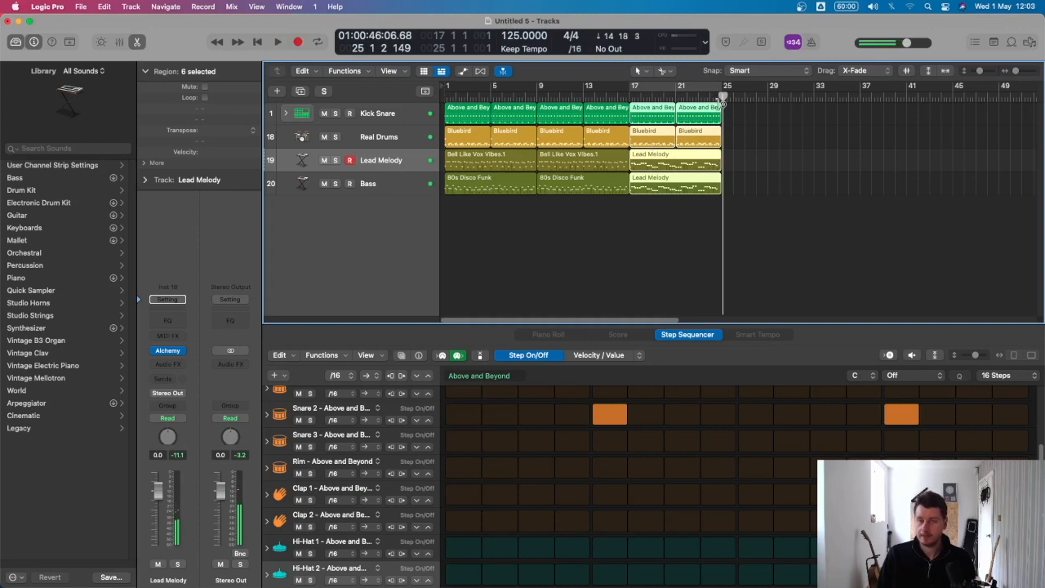
drag(624, 216, 377, 92)
click(671, 236)
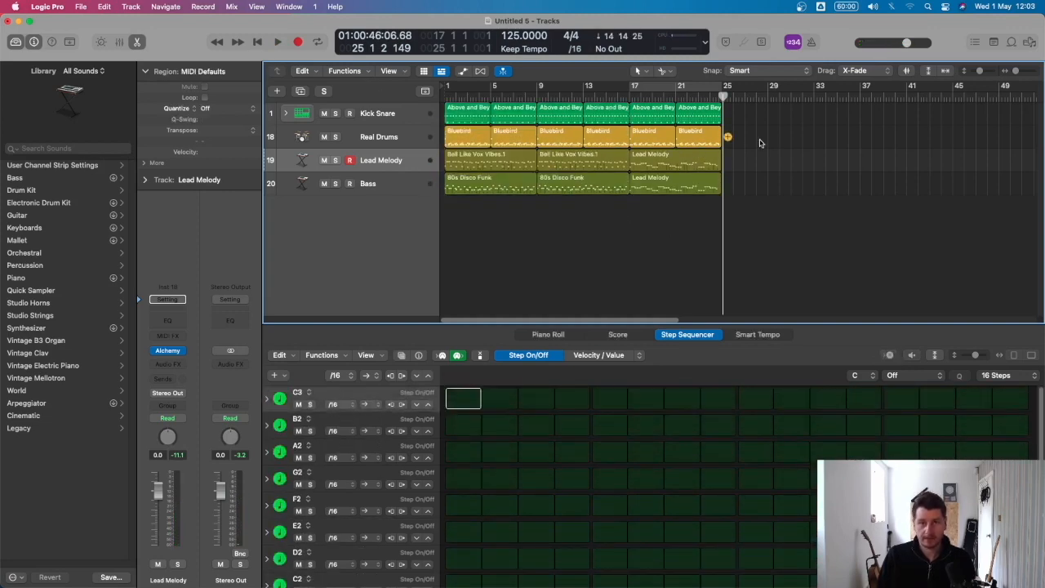
double_click(659, 190)
click(663, 136)
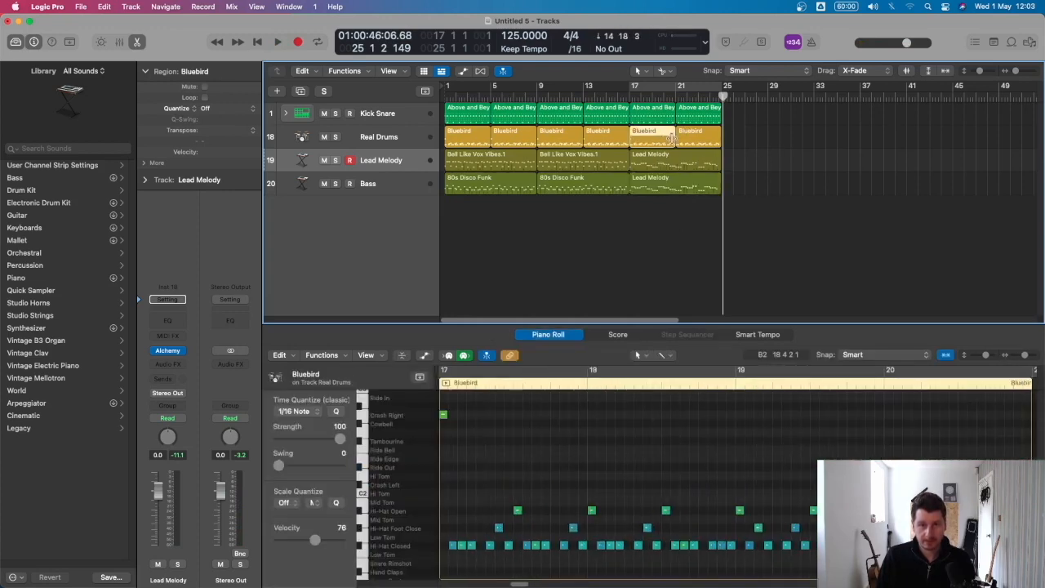
click(661, 167)
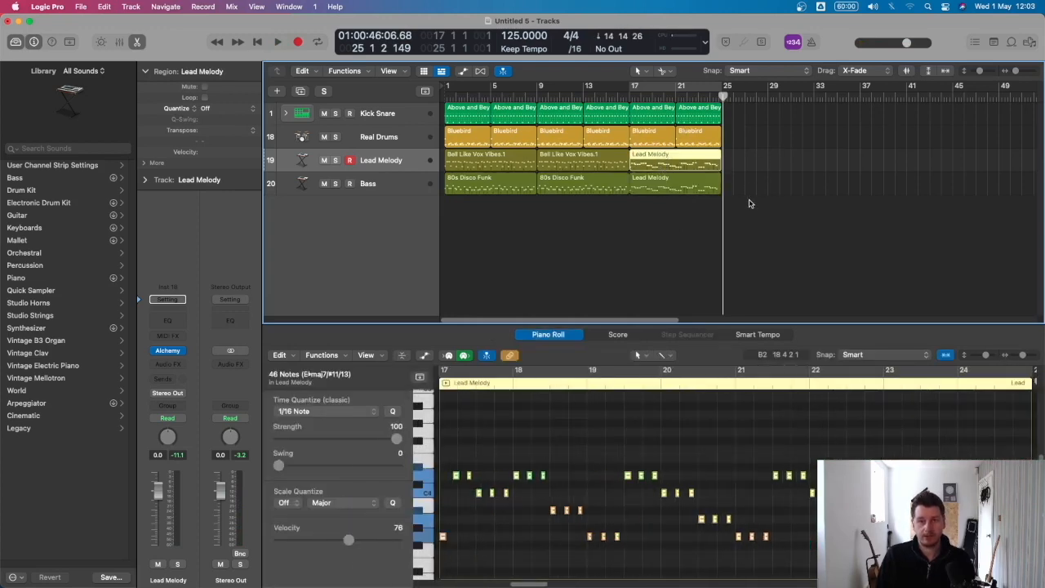
click(757, 147)
Join the two Bluebird regions between bars 17 and 25 on the Real Drums track into one region
drag(770, 137, 649, 141)
key(e)
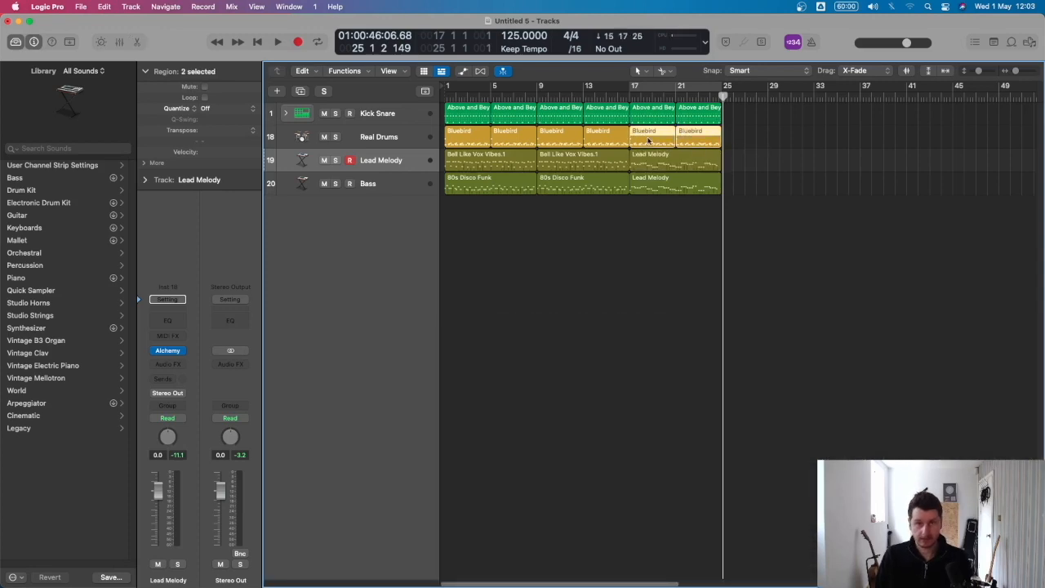
key(super+j)
In the joined Bluebird region, move all Hi-Hat Closed notes to Ride Out and delete the remaining open and foot-close hi-hat notes
double_click(668, 133)
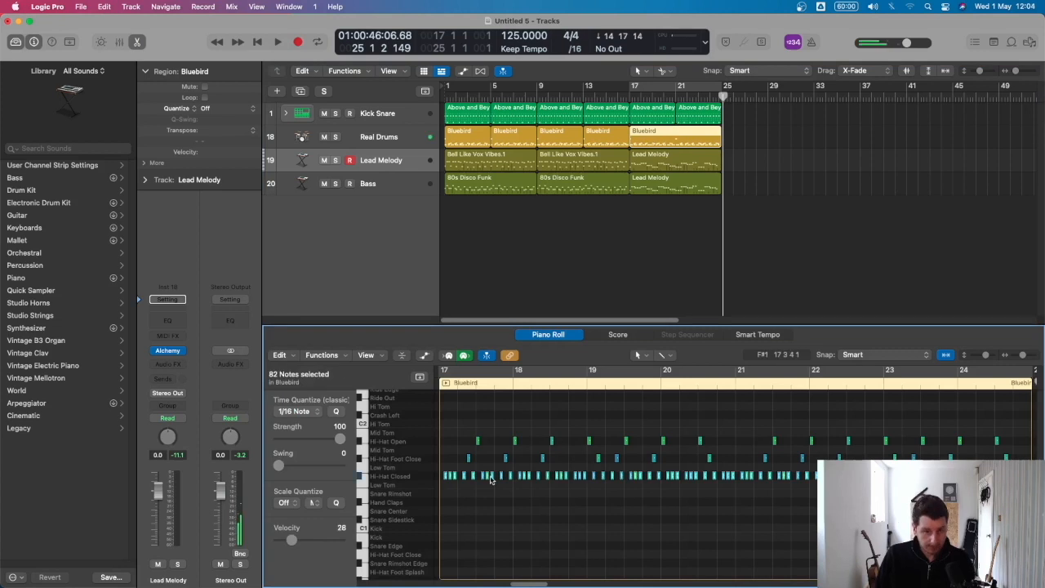
drag(446, 477, 441, 398)
drag(464, 433, 1011, 489)
key(Delete)
Loop bars 17 to 25 and raise the velocity of the selected Ride Out notes to 84, checking the result in playback
key(space)
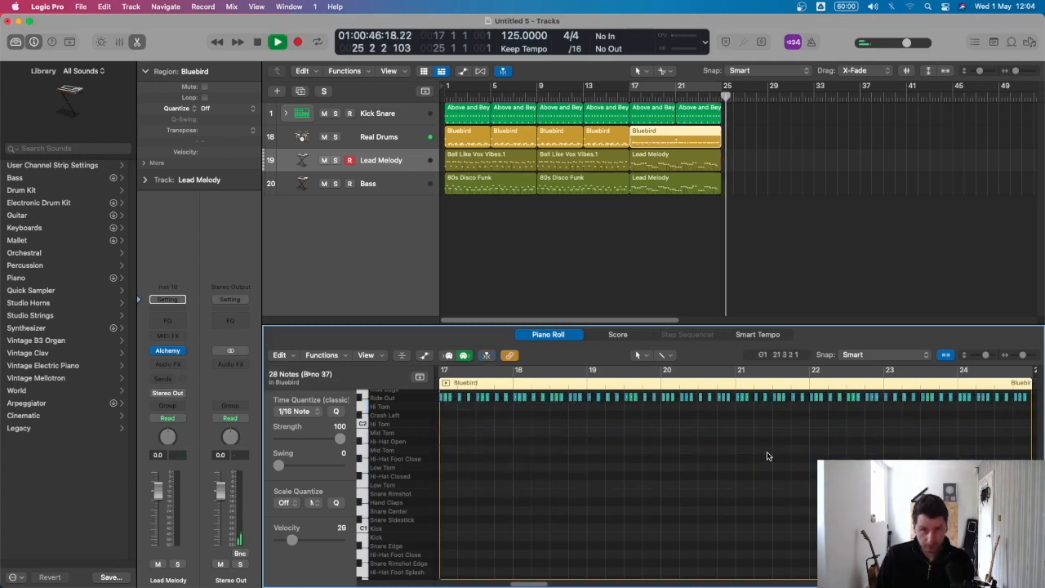
key(c)
scroll(557, 427, up, 4)
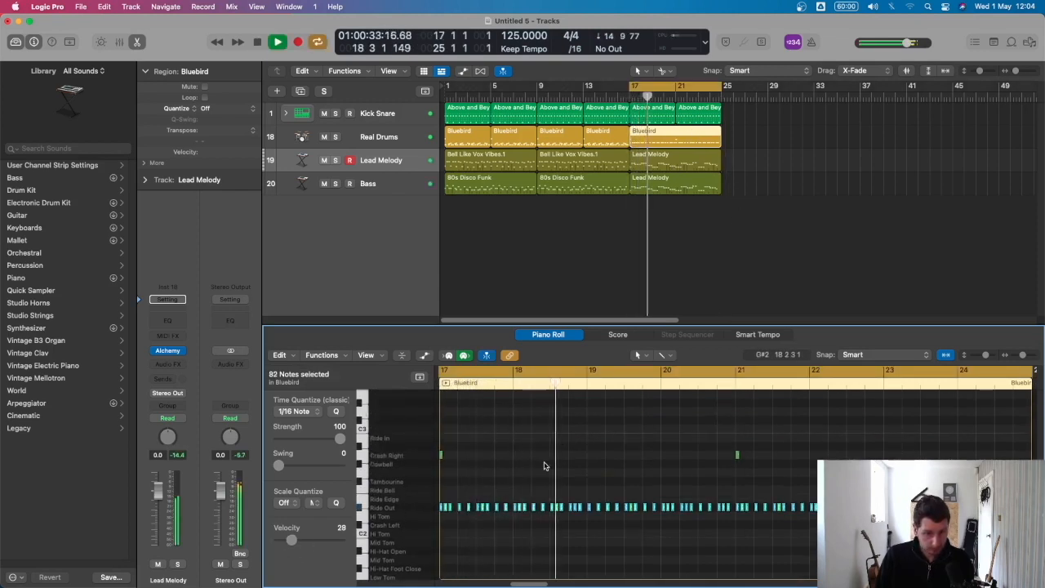
key(space)
drag(290, 538, 316, 545)
key(space)
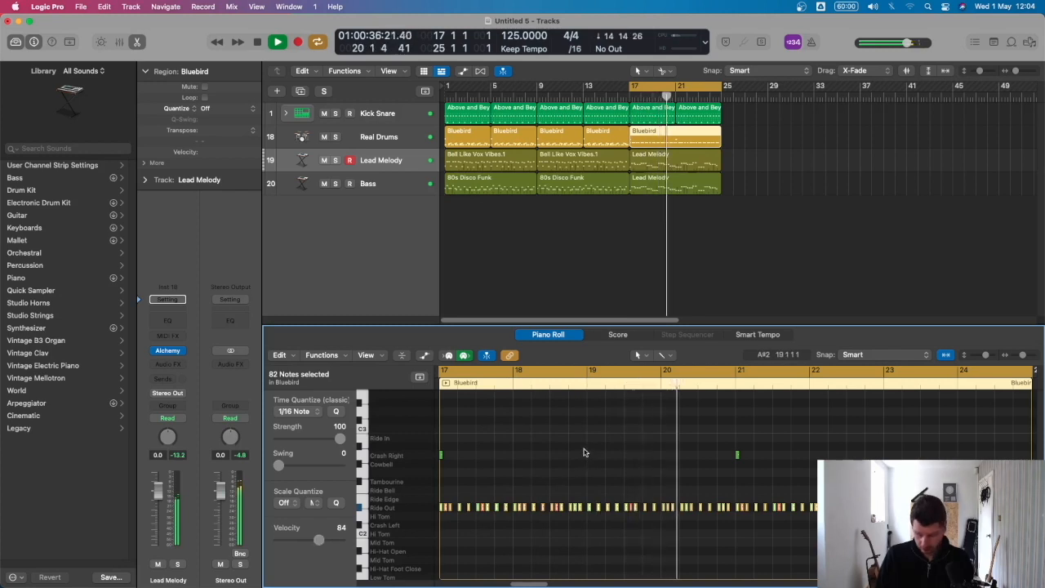
key(p)
key(space)
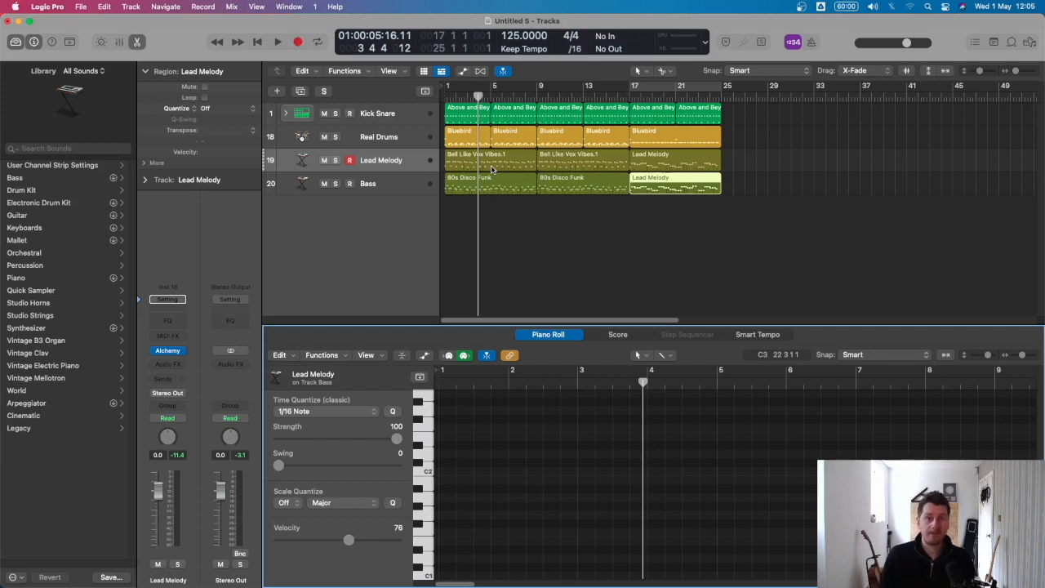
Select all regions on the four tracks from bar 1 to 25 and duplicate them starting at bar 25
scroll(721, 178, down, 2)
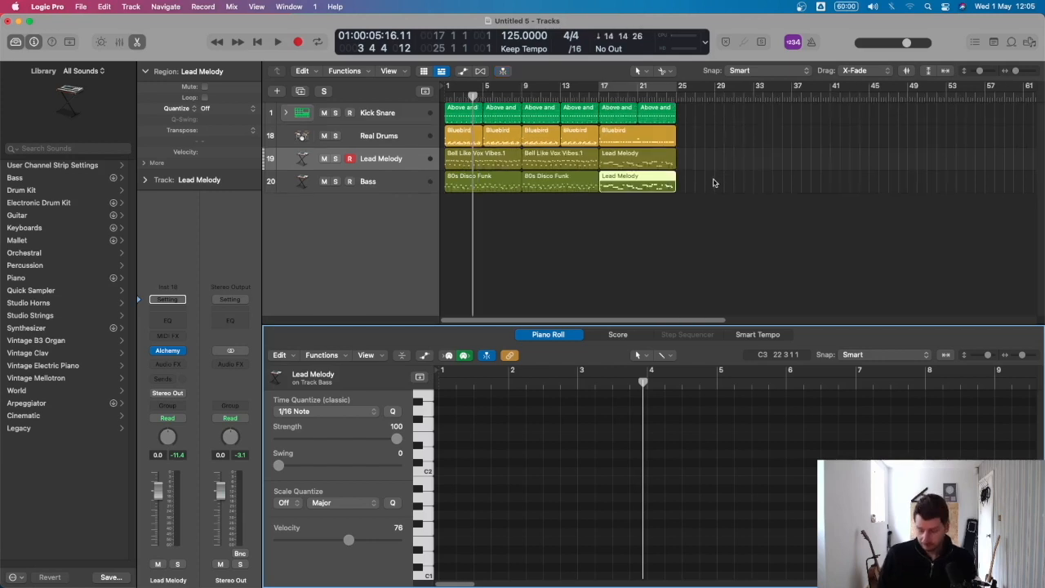
key(e)
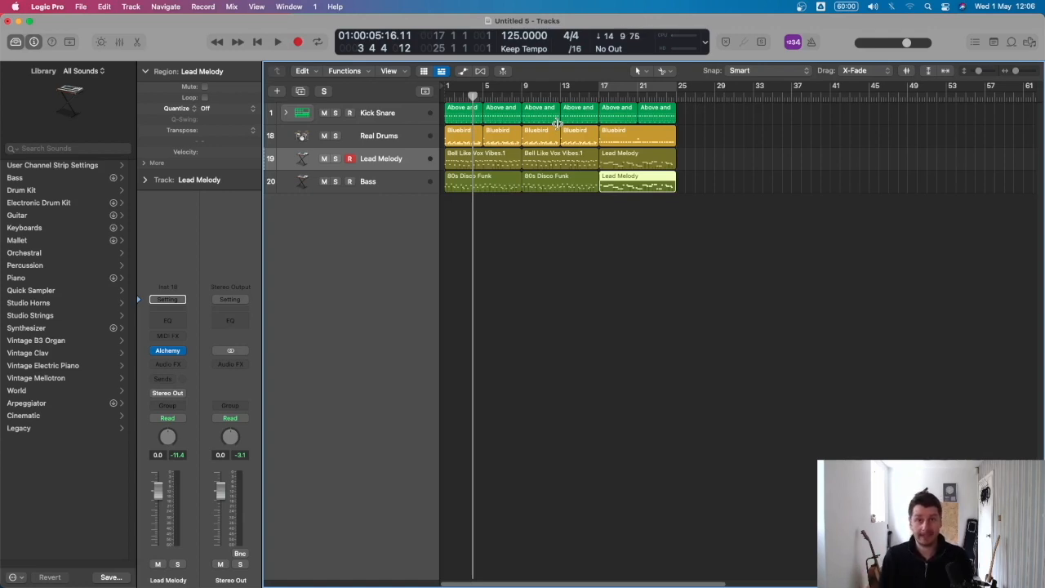
drag(718, 267, 713, 120)
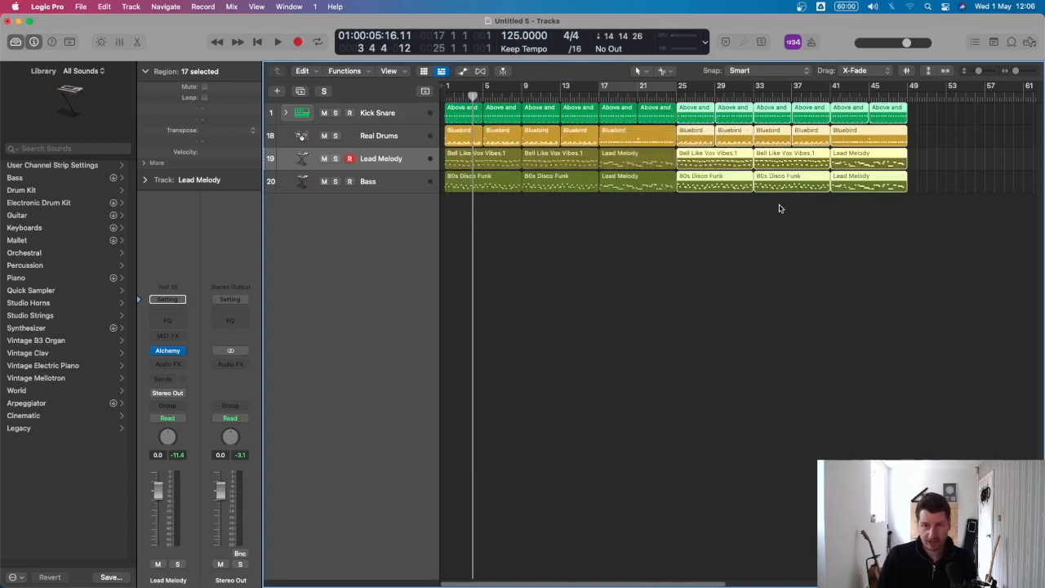
Delete the first Bluebird region on Real Drums and the first Kick Snare region, both at bar 1, and play the intro
scroll(770, 213, down, 1)
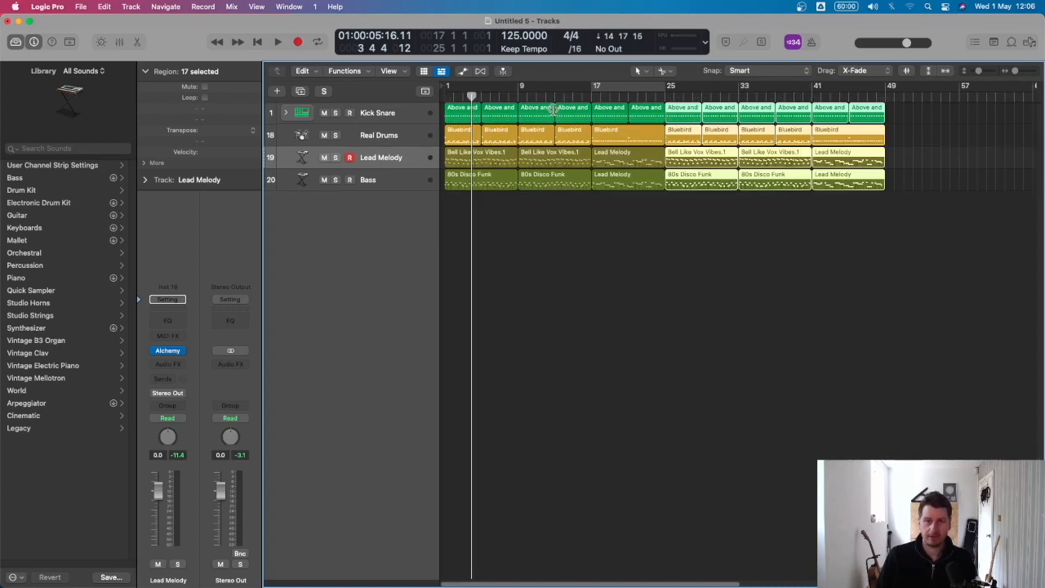
key(Return)
key(space)
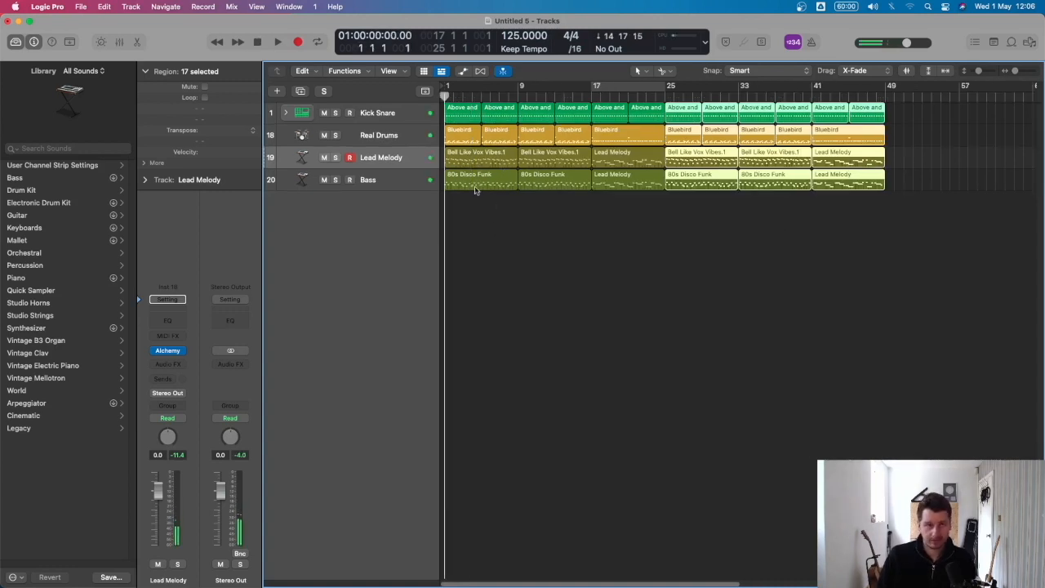
click(462, 142)
key(Delete)
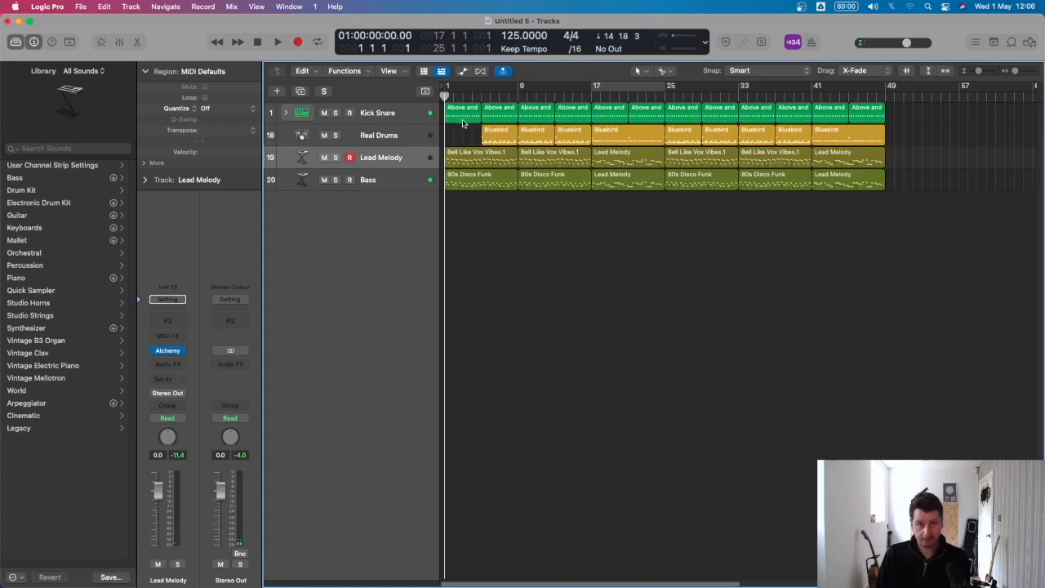
click(463, 120)
key(Delete)
key(space)
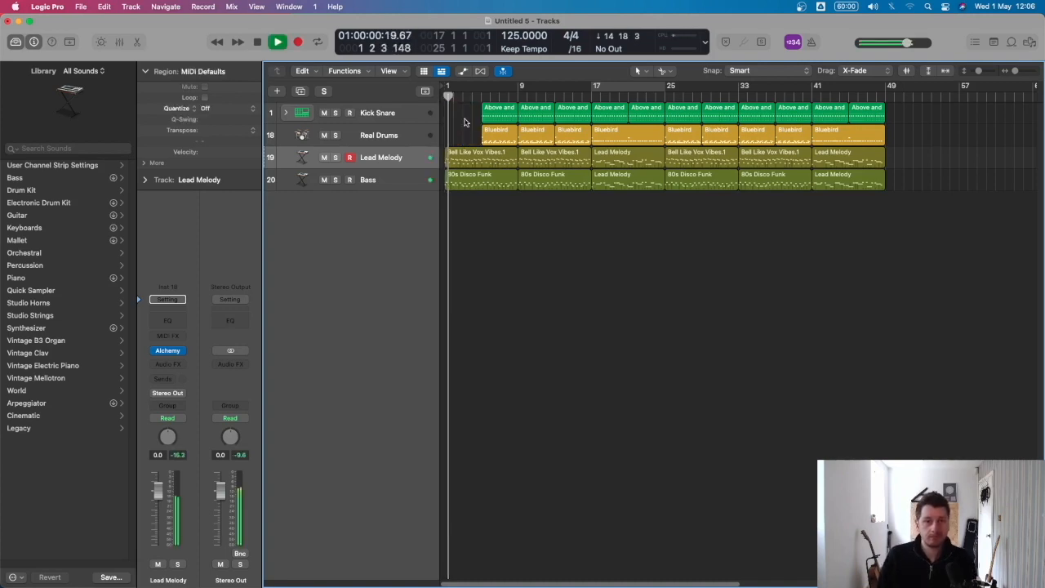
Mute the first 80s Disco Funk region on the Bass track and listen to the arrangement
click(483, 179)
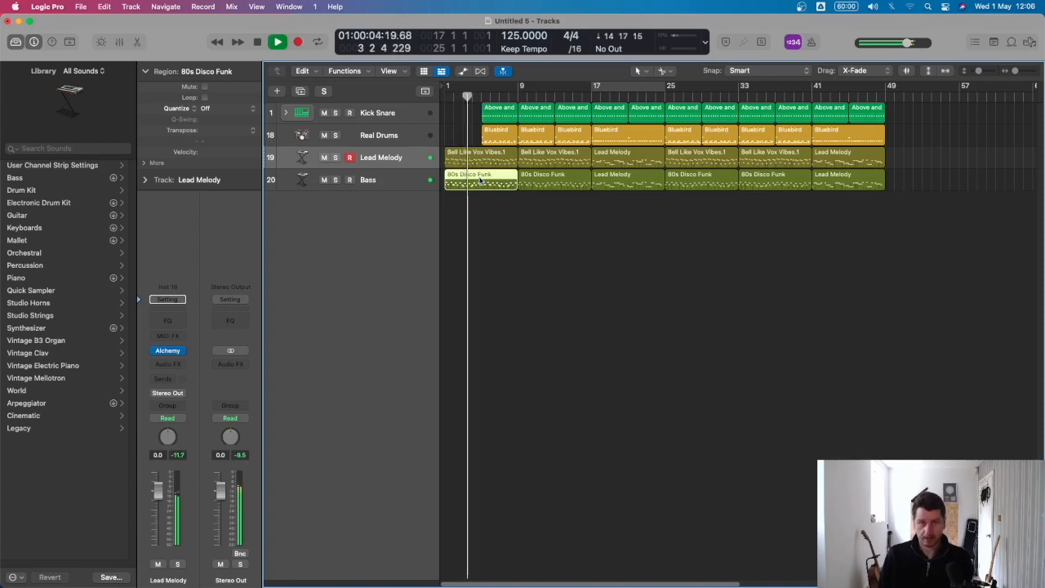
key(ctrl+m)
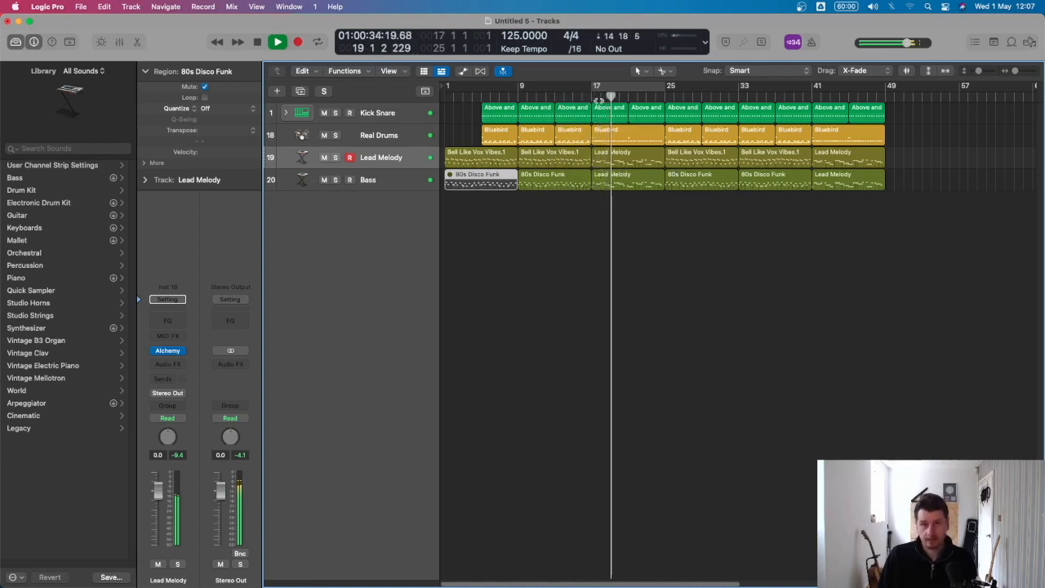
key(space)
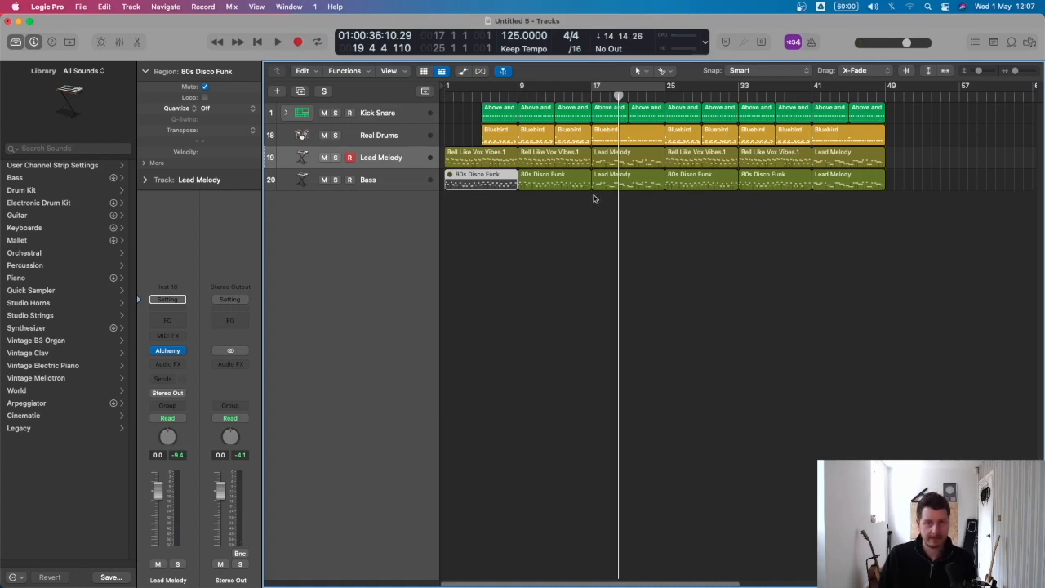
Shift all regions from bar 17 onward to bar 25, and fill bars 17 to 25 with a copy of the bar 9 section
drag(600, 233, 784, 104)
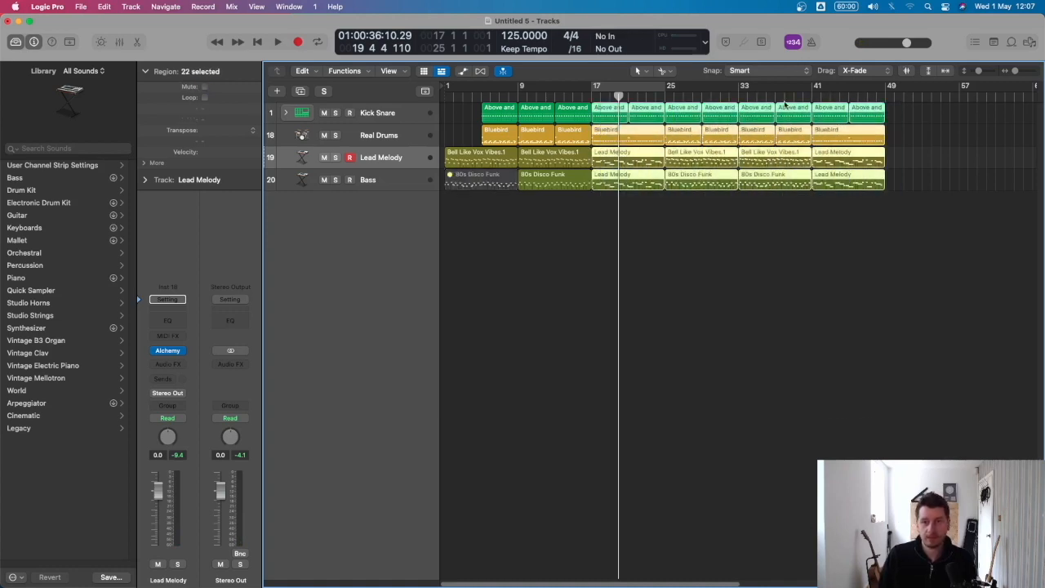
drag(600, 119, 675, 125)
drag(591, 197, 739, 97)
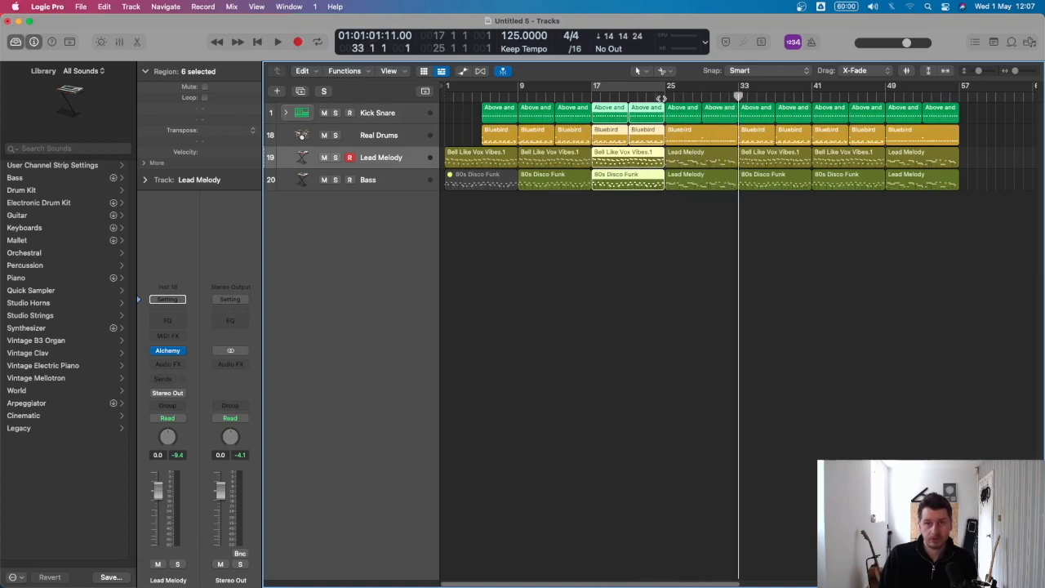
click(659, 98)
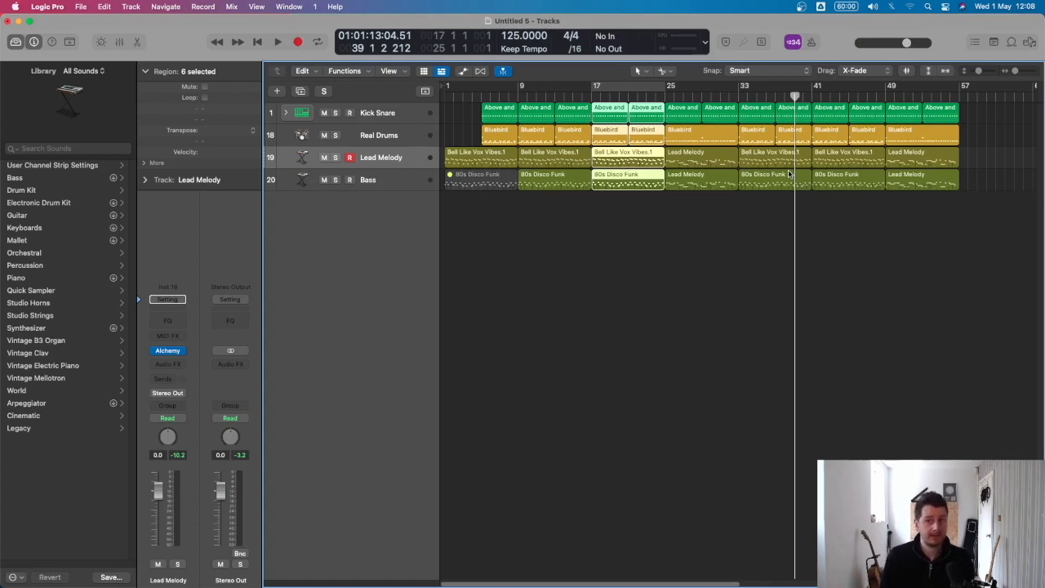
key(space)
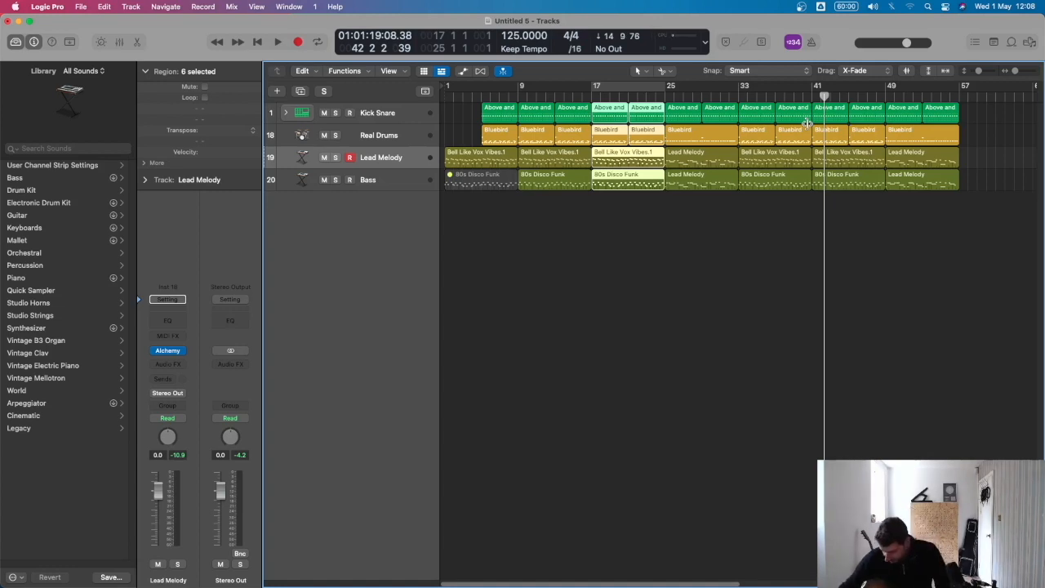
Create one audio track below the Bass track, using Input 2 as its audio input
click(379, 186)
key(alt+super+n)
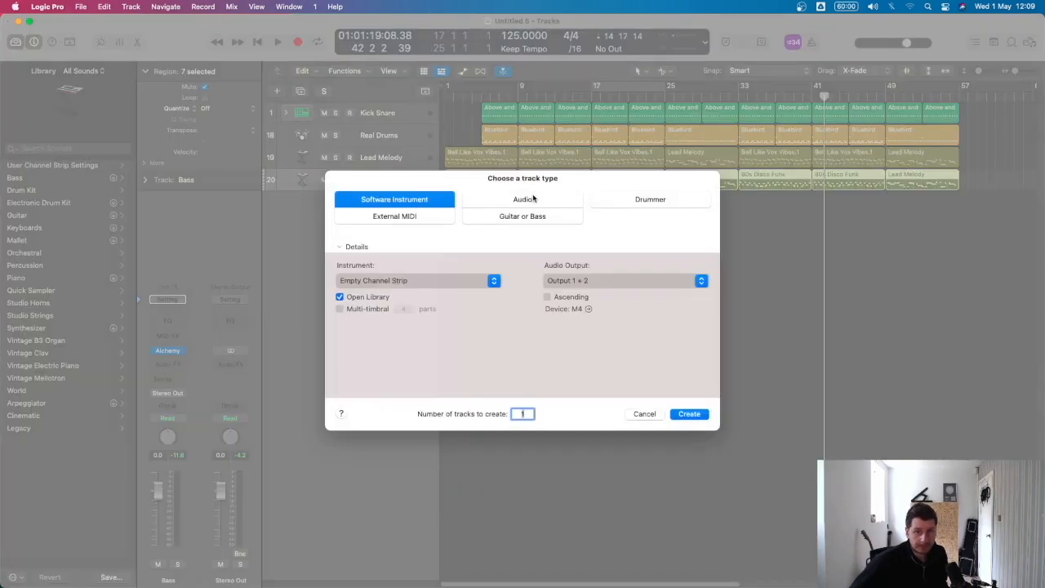
click(533, 199)
click(392, 280)
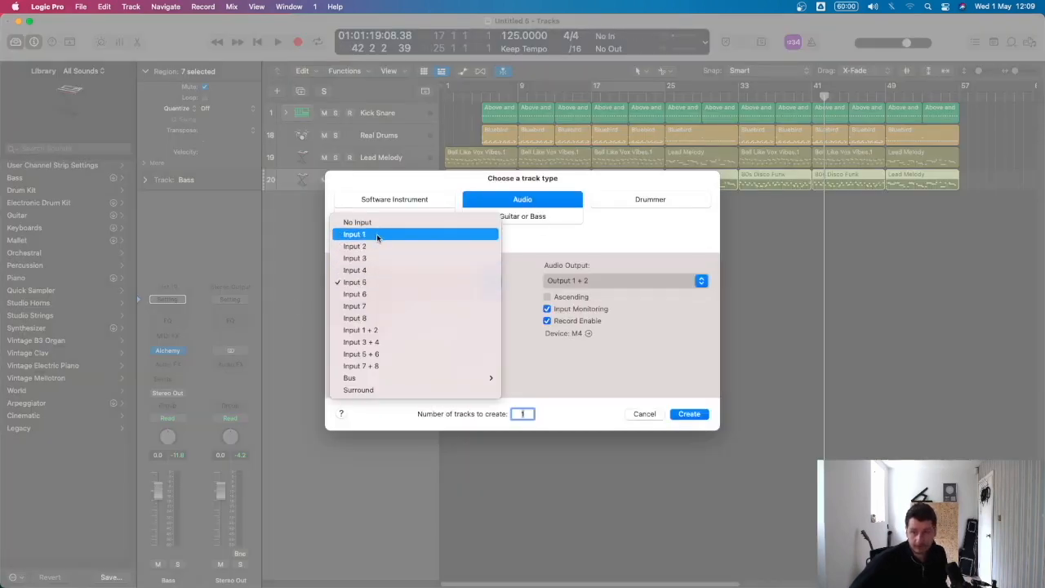
click(376, 245)
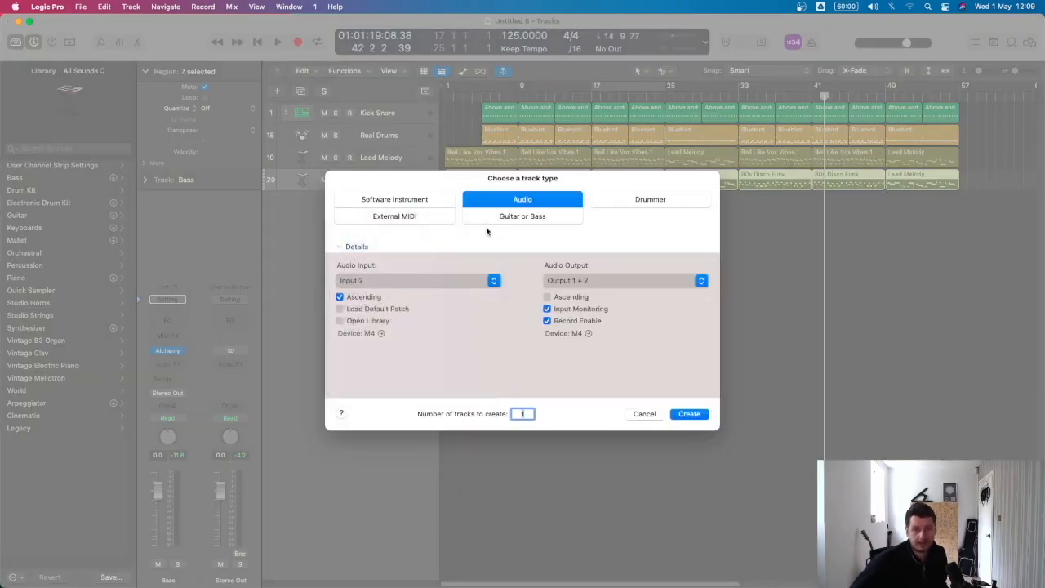
click(696, 415)
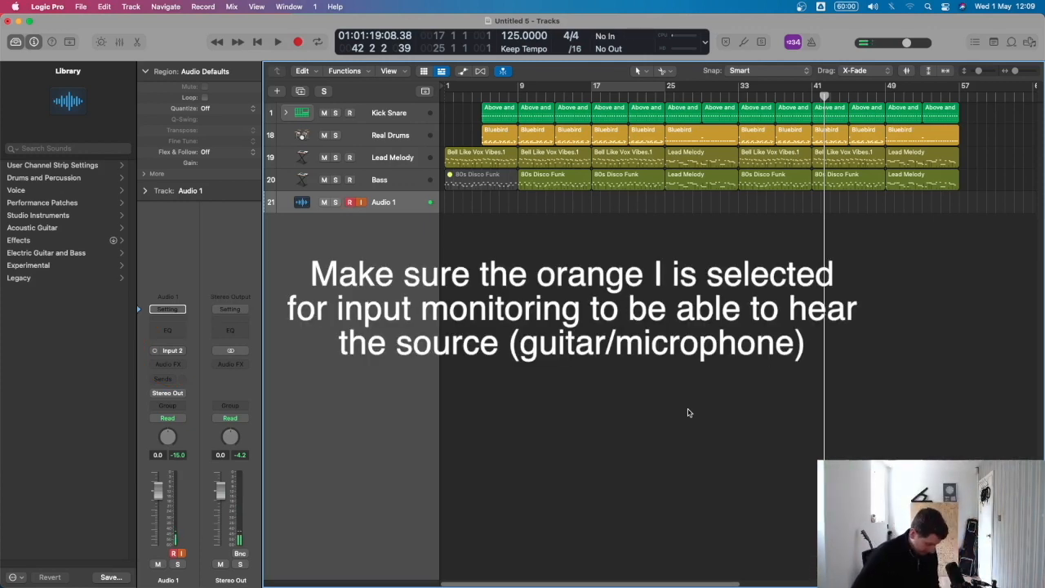
Insert the Tuner plug-in in the audio effects of the Audio 1 track
click(167, 364)
mouse_move(197, 578)
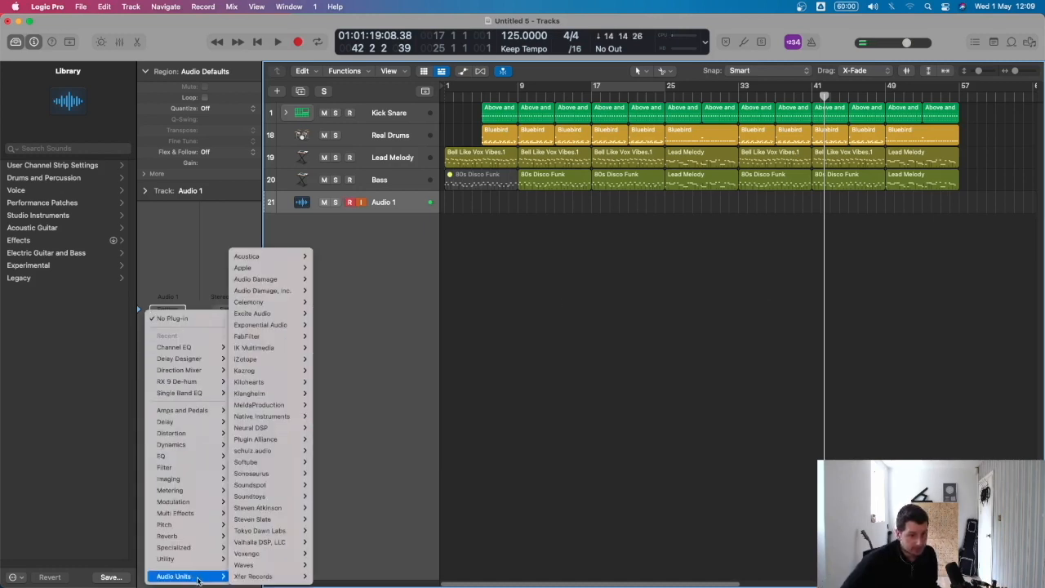
mouse_move(204, 490)
mouse_move(269, 534)
click(322, 538)
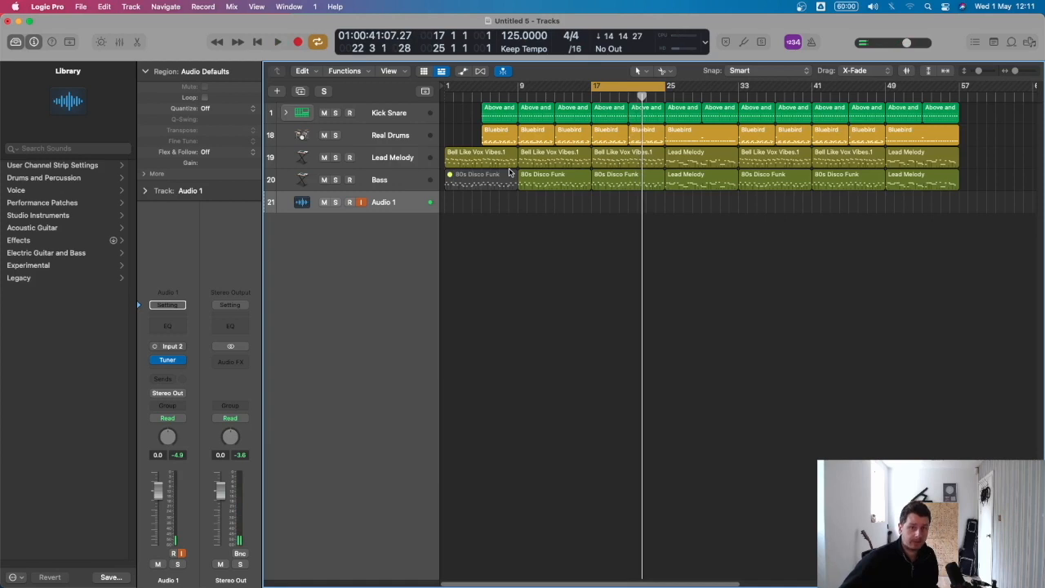
Review the notes of the bass region at bar 17, and record a guitar part on Audio 1 over bars 17 to 25
click(633, 177)
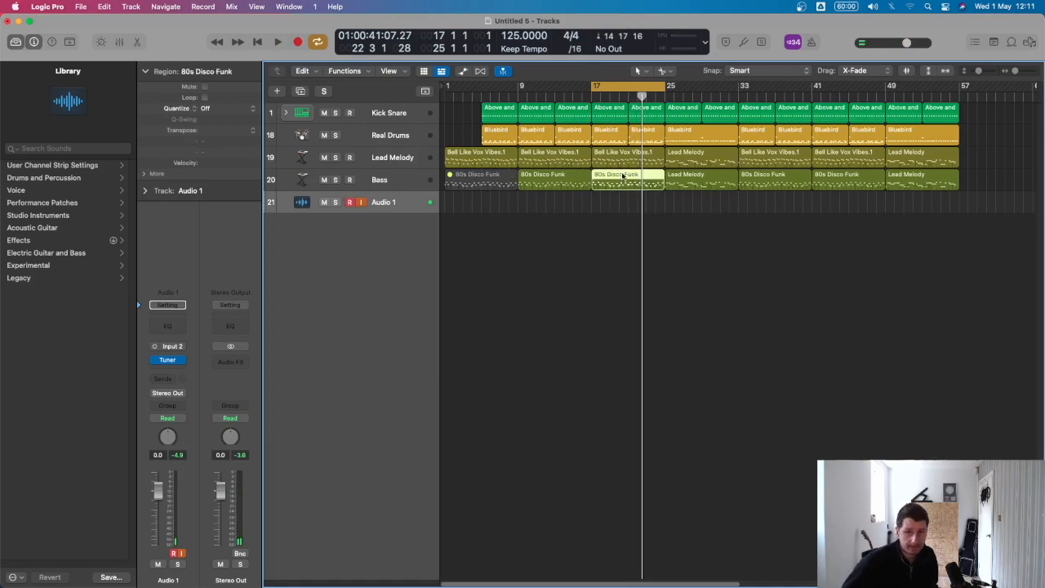
double_click(622, 176)
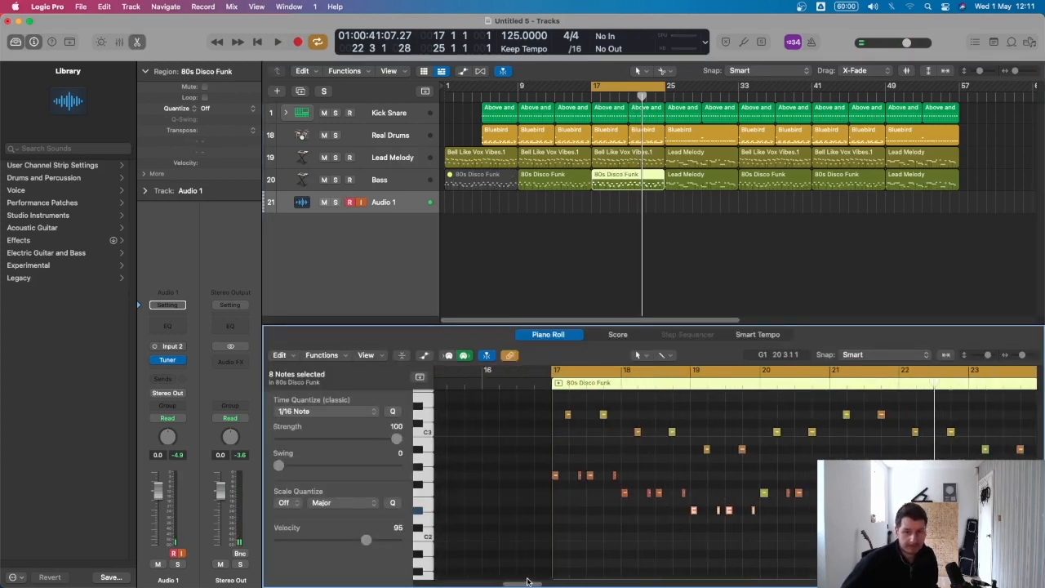
drag(528, 582, 529, 582)
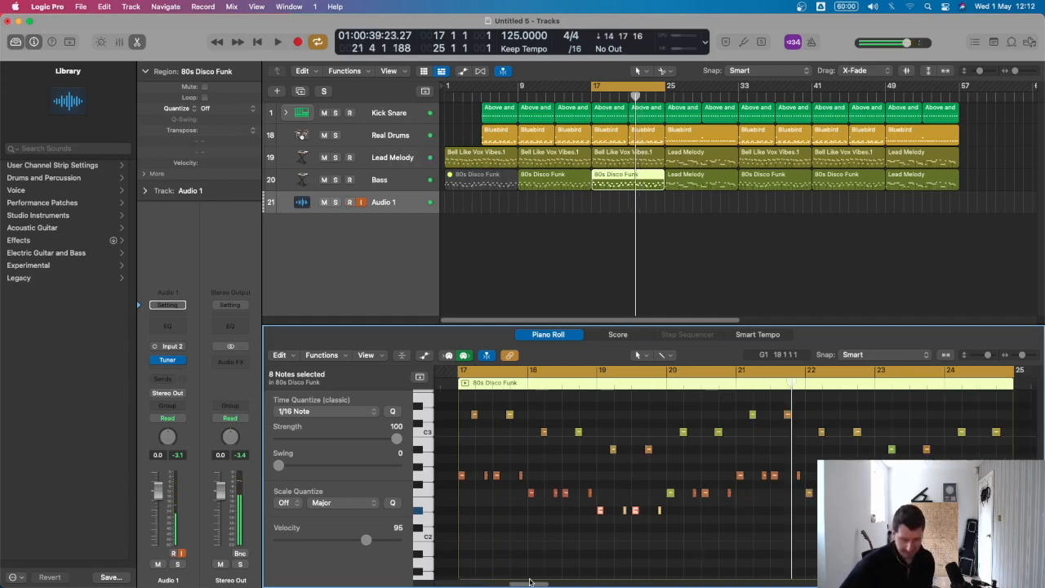
key(r)
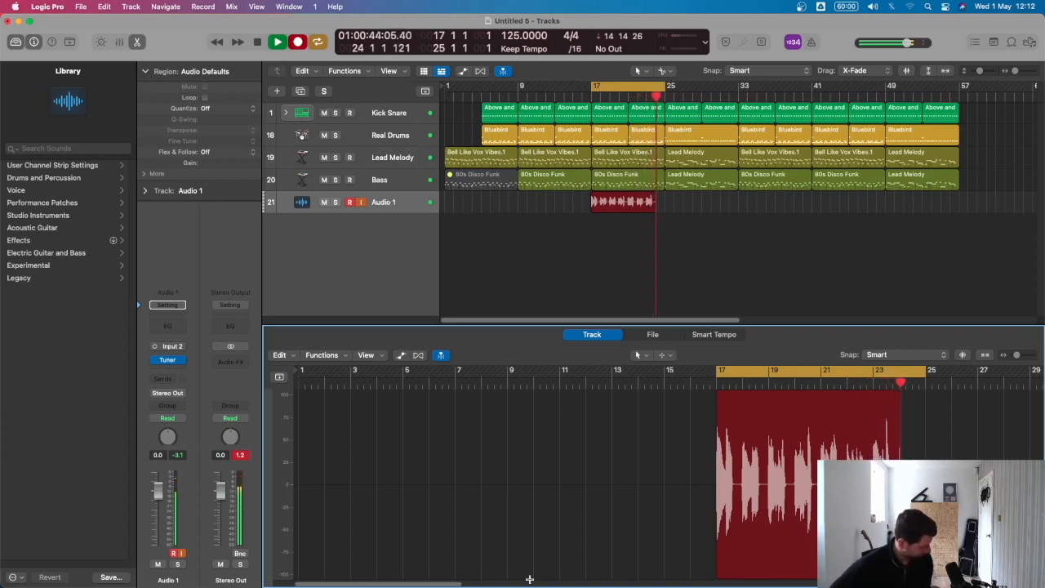
key(space)
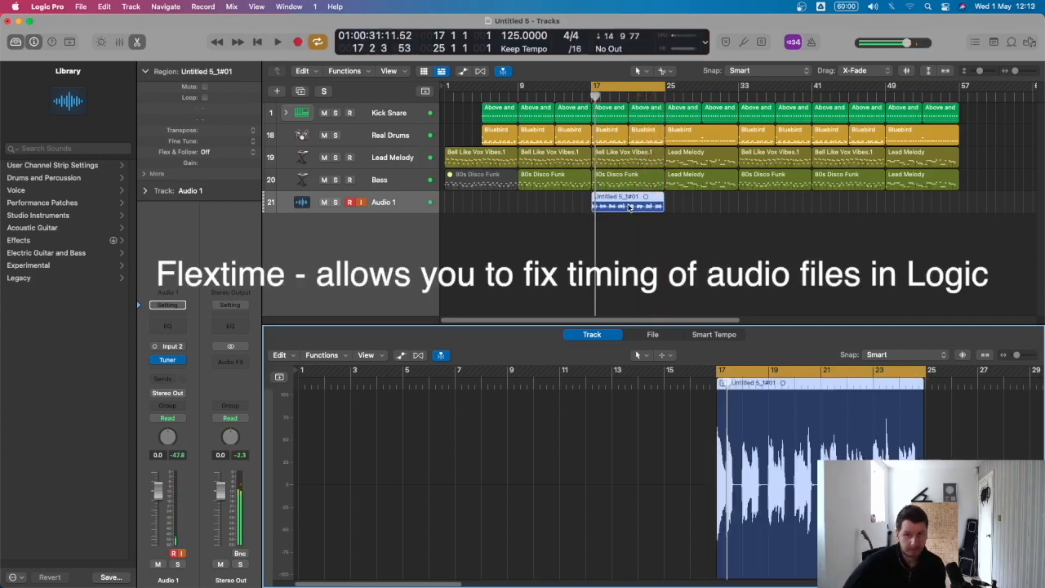
Turn on Flex Time for the recorded guitar region with 1/16 Note quantize and the Polyphonic mode, and check the playback
double_click(629, 207)
double_click(629, 207)
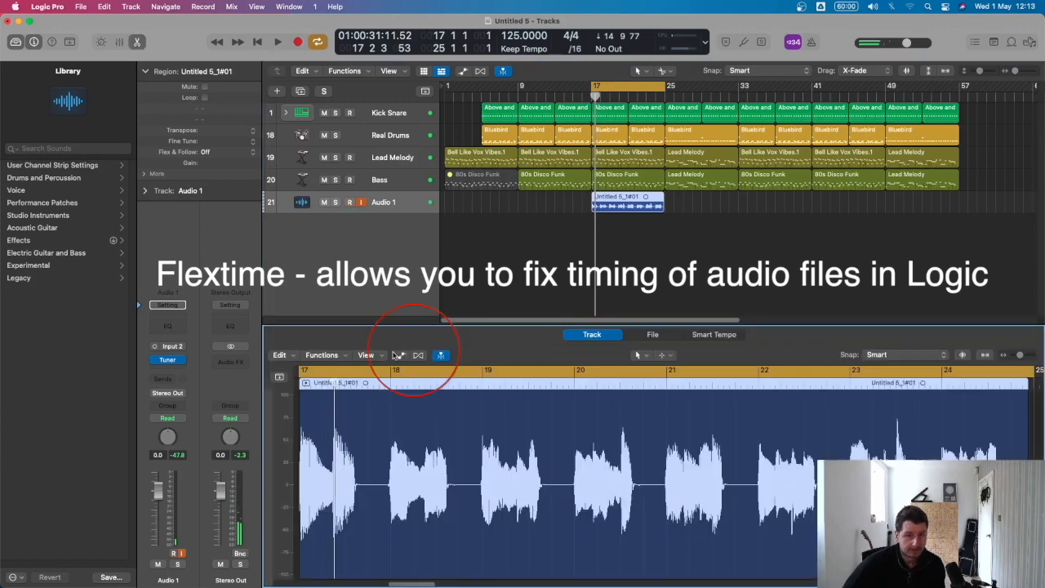
click(399, 356)
click(556, 234)
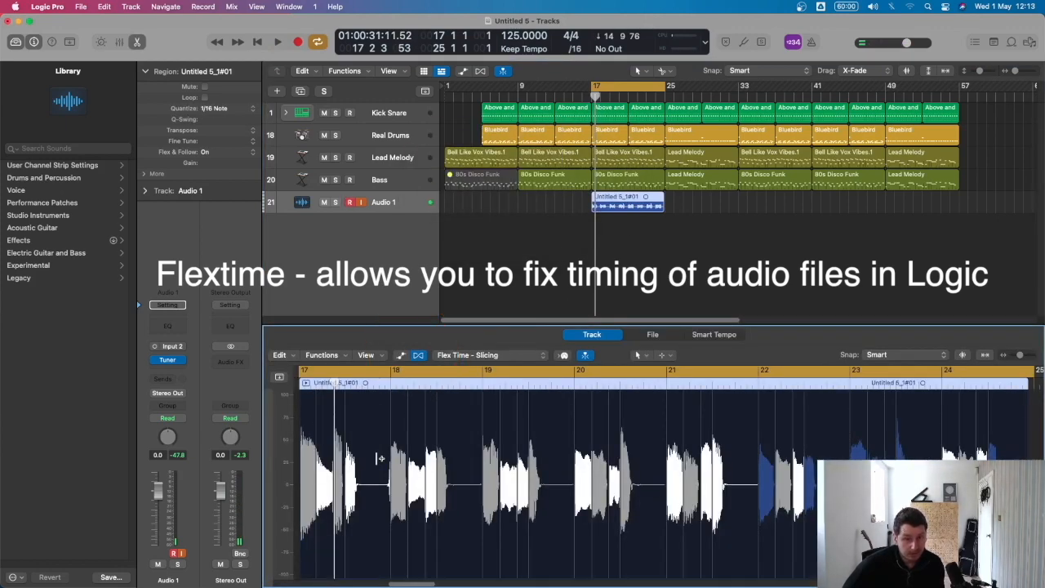
click(478, 355)
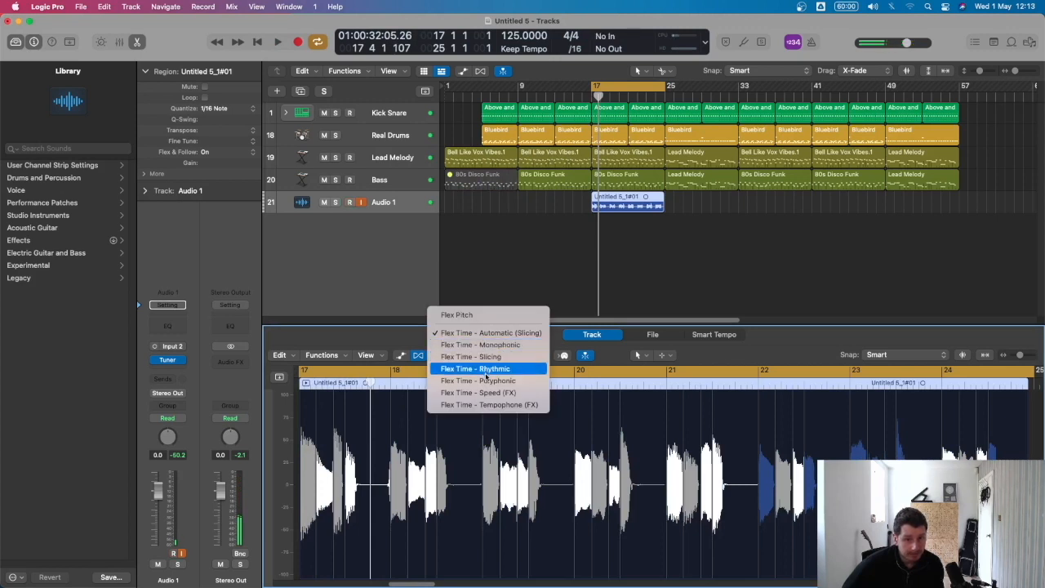
click(487, 381)
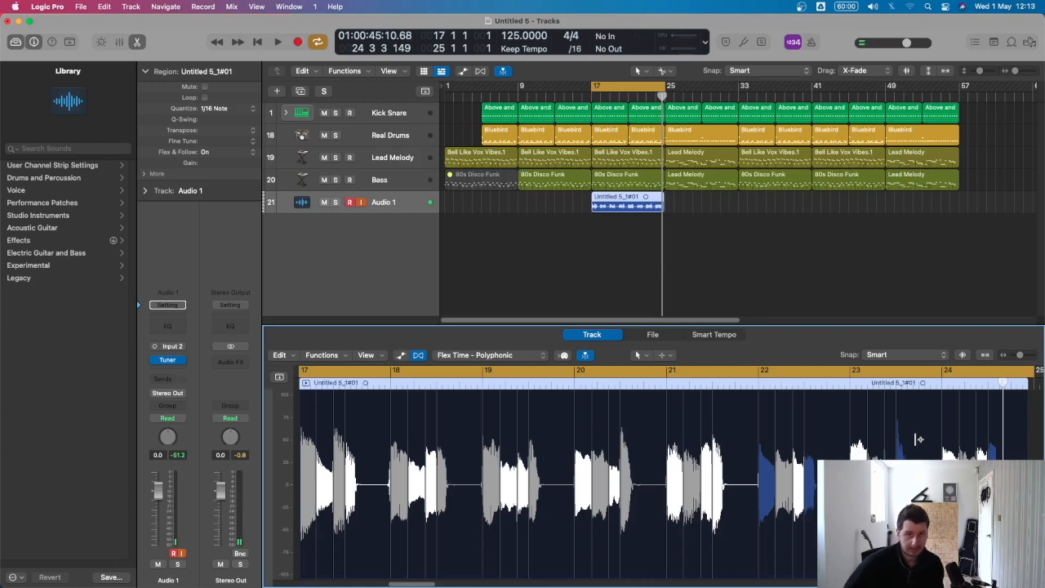
key(space)
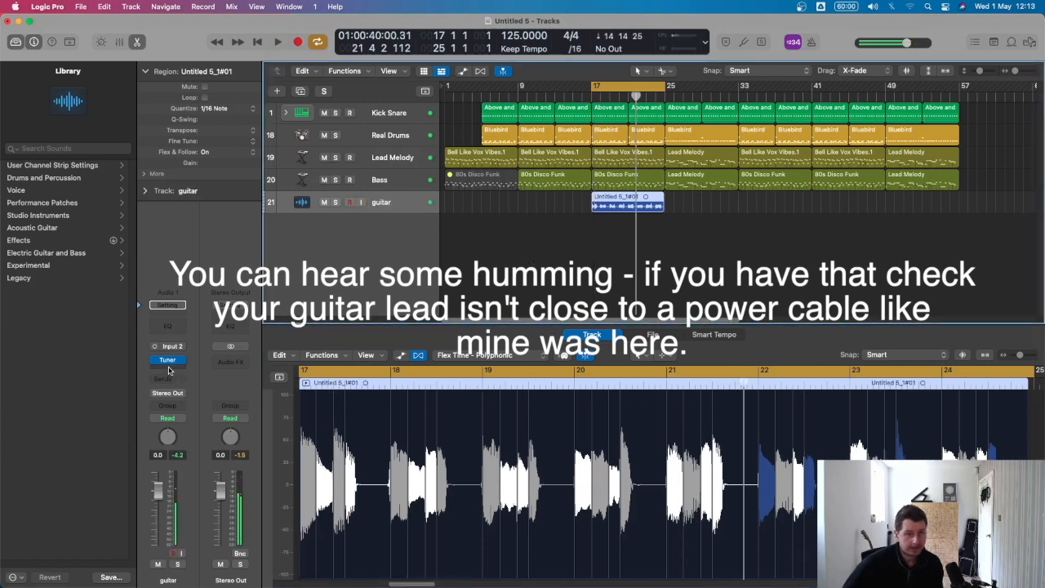
Insert a mono Amp Designer after the Tuner on the guitar track and start playback
click(171, 366)
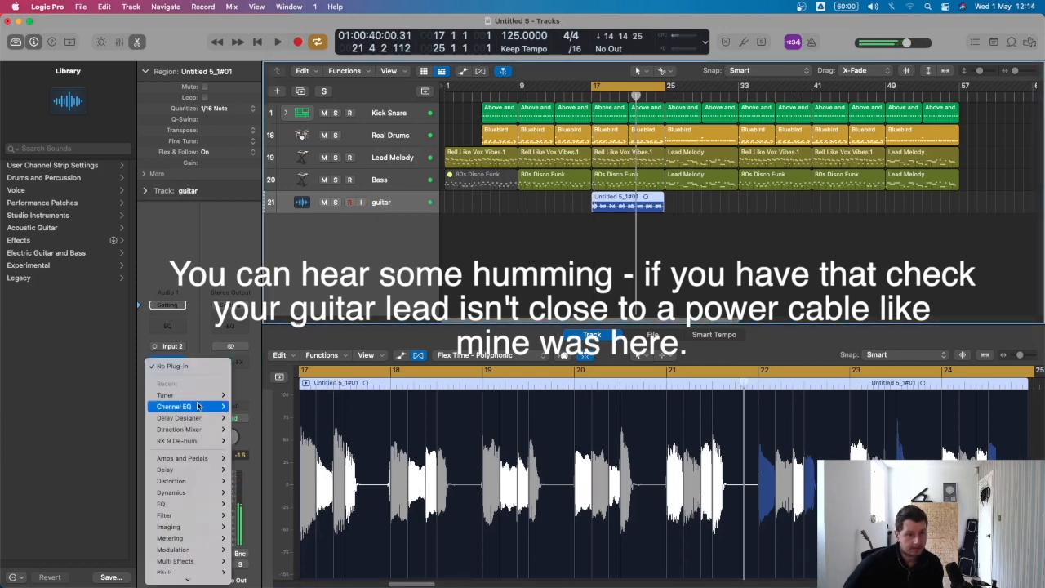
mouse_move(196, 464)
mouse_move(284, 459)
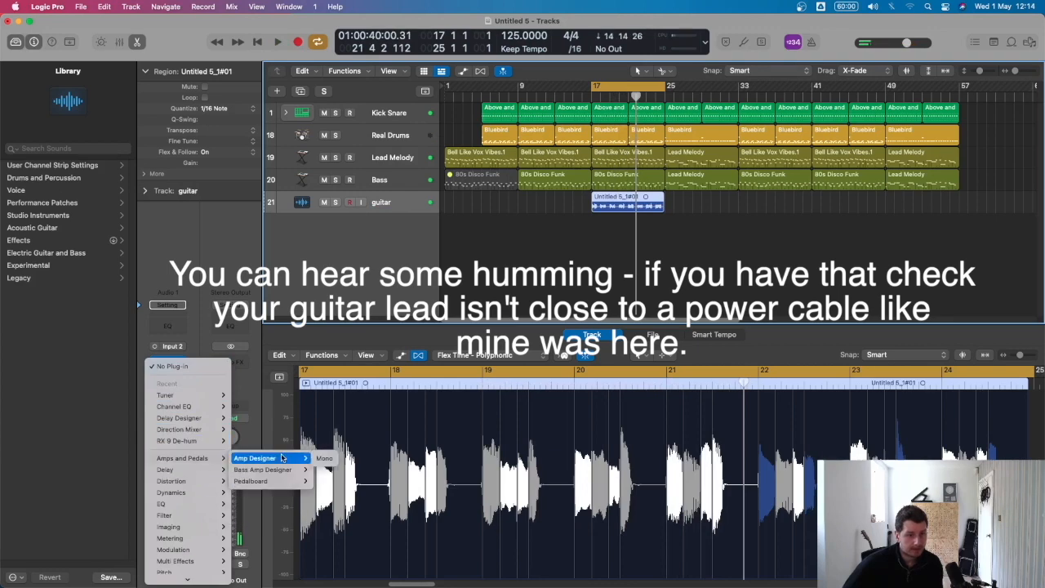
click(325, 459)
key(space)
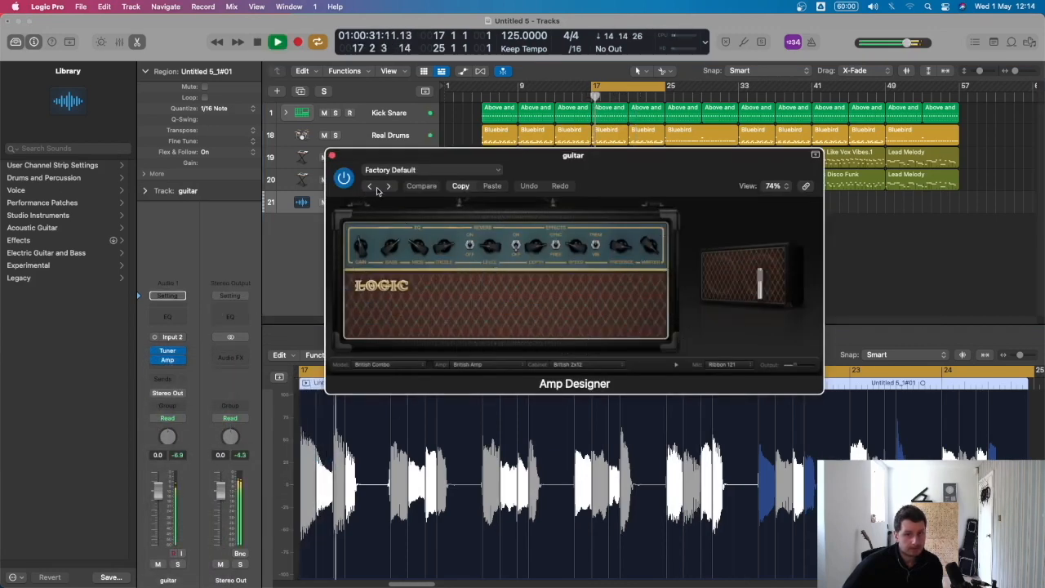
Audition the Amp Designer presets up to Best of Both Worlds, set the guitar track's volume to -3.0 dB, and check the playback
click(387, 186)
click(387, 186)
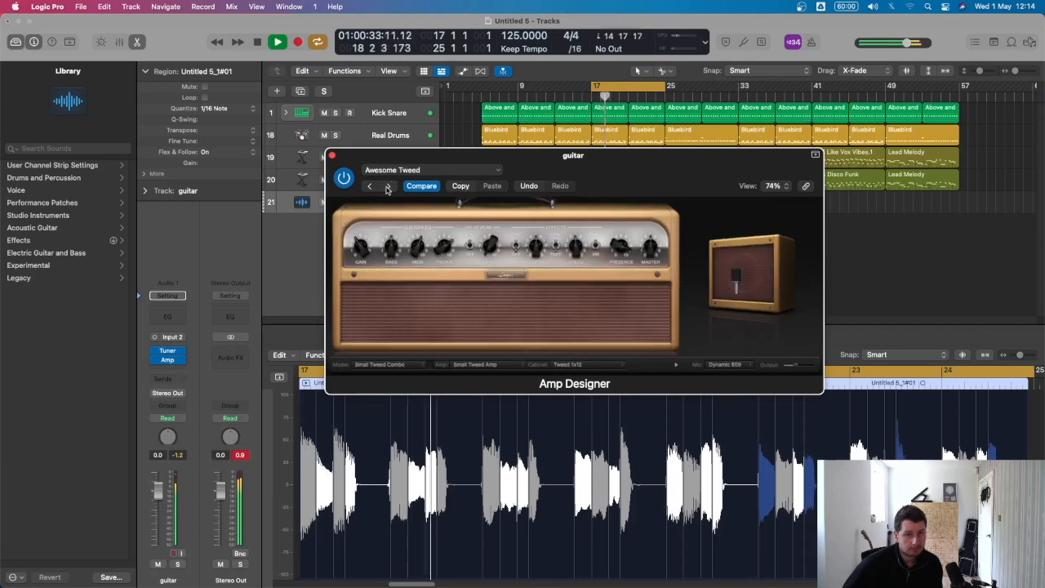
click(387, 187)
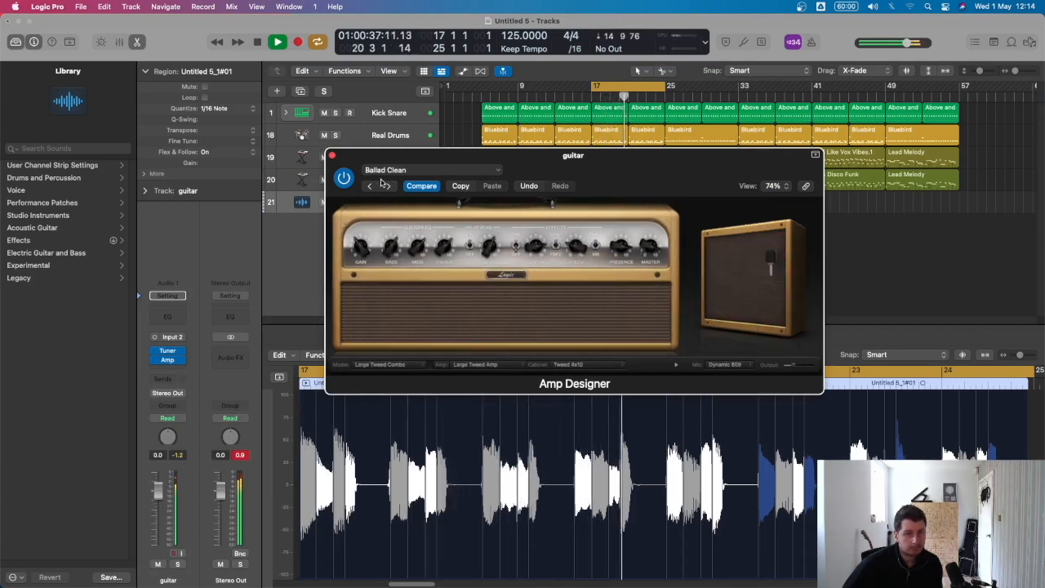
click(386, 186)
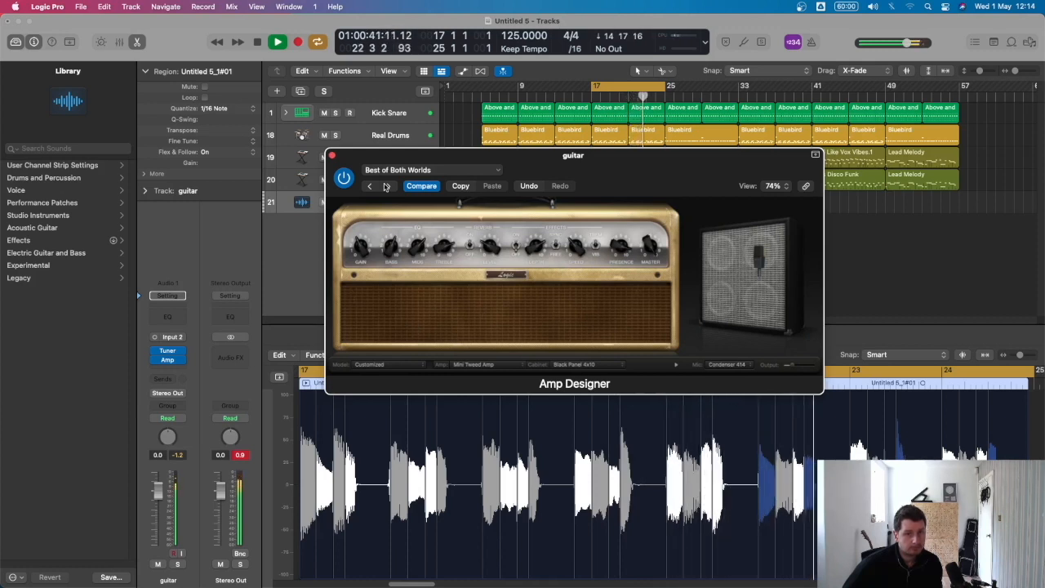
click(332, 156)
key(space)
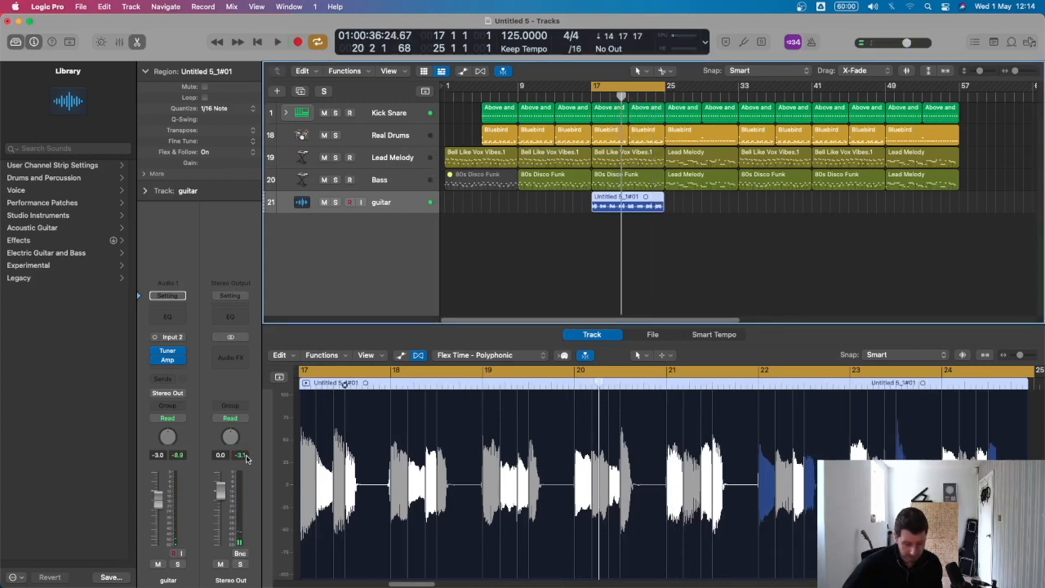
key(space)
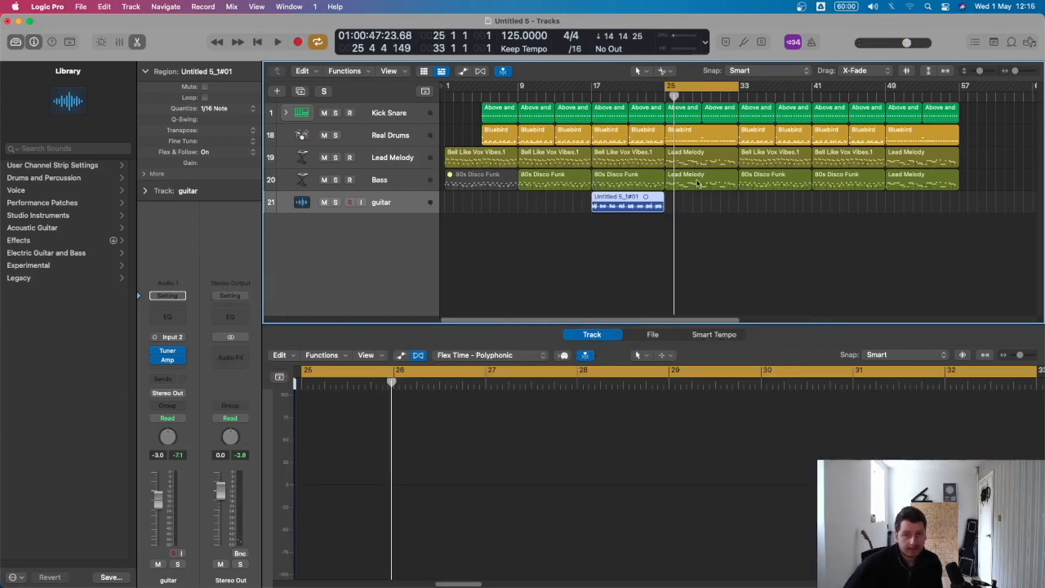
Review the notes of the bass region at bar 25 and play the section back
click(697, 184)
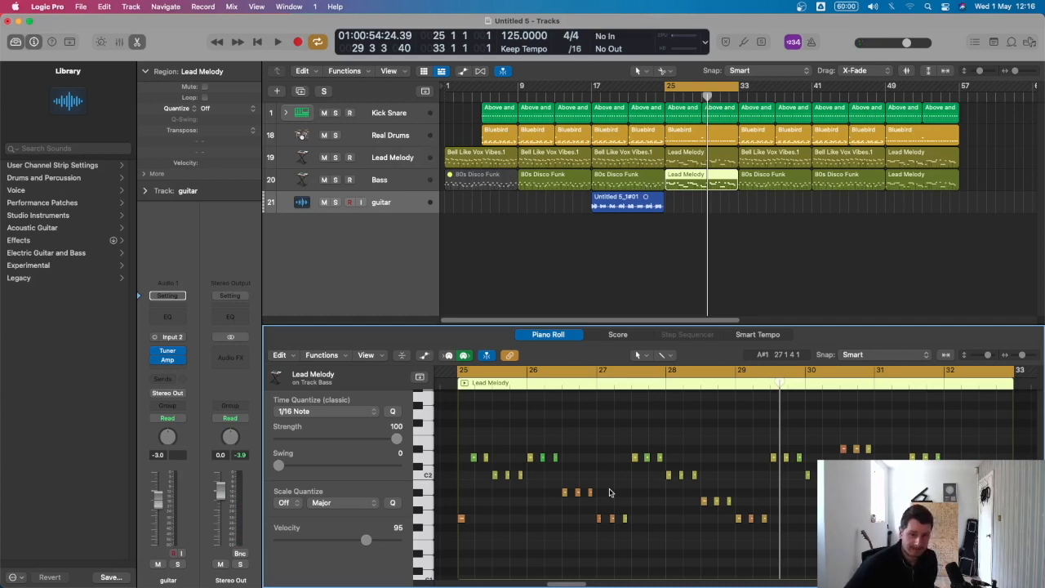
key(space)
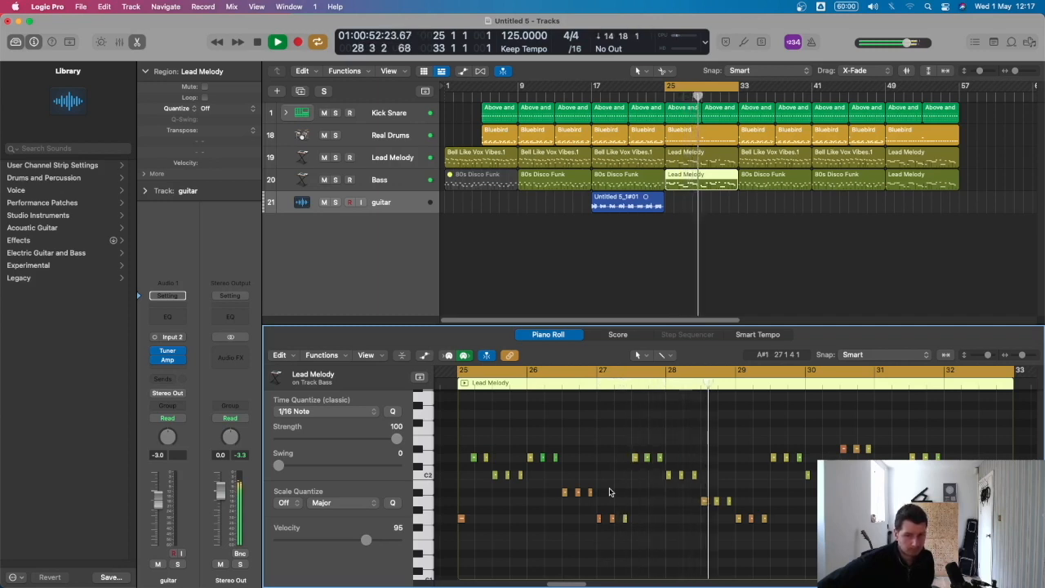
key(space)
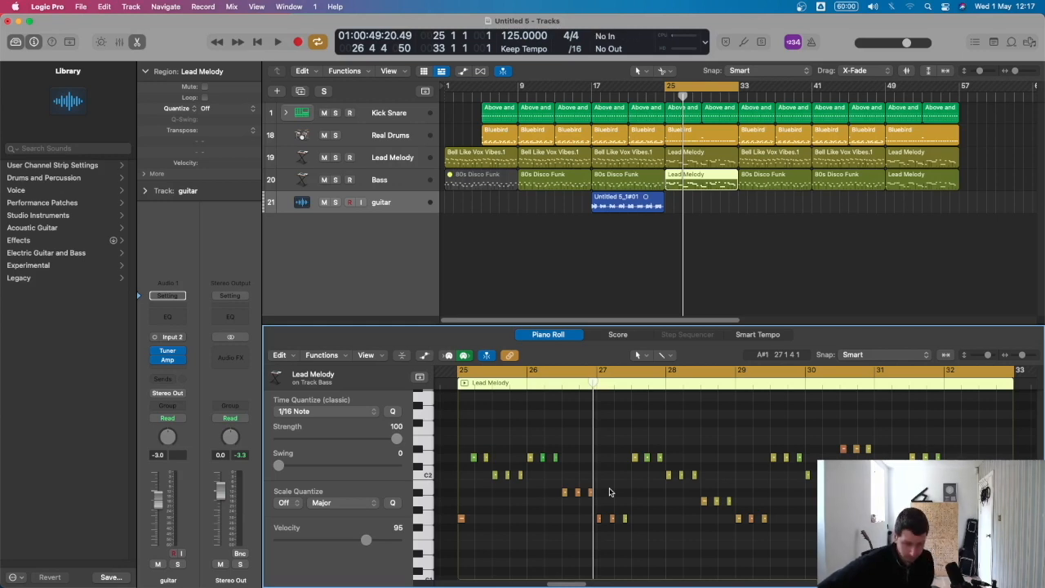
key(space)
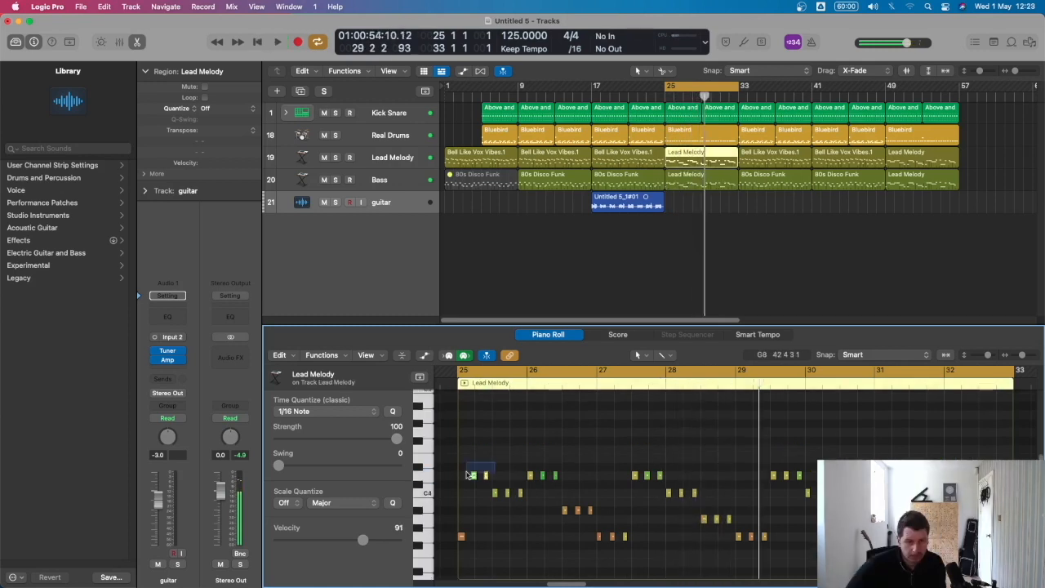
Lower the second and third notes to the first note's pitch in the Lead Melody and bass regions at bar 25, and play back
drag(469, 475, 460, 485)
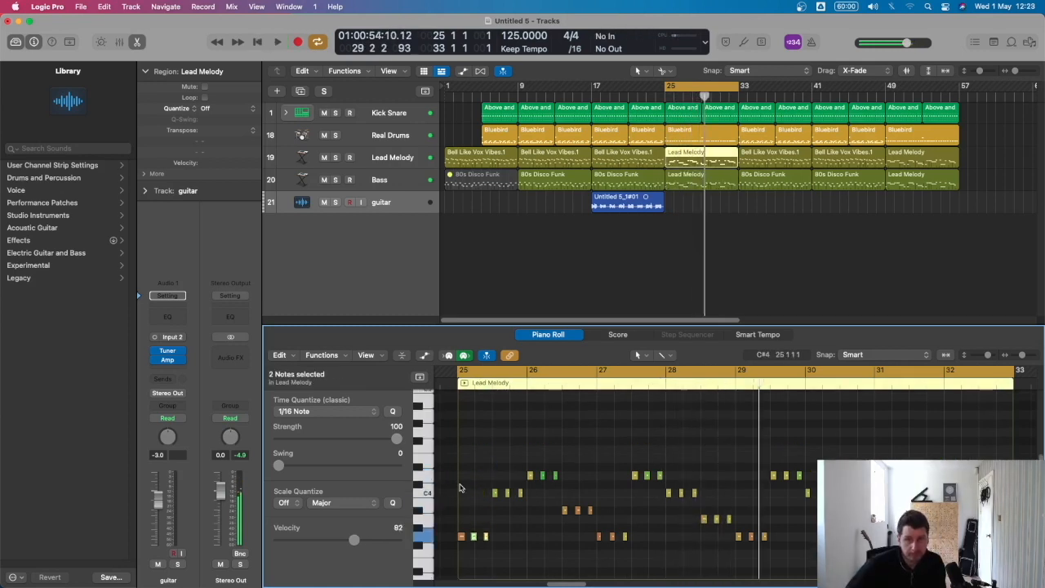
click(715, 183)
drag(500, 460, 468, 485)
key(space)
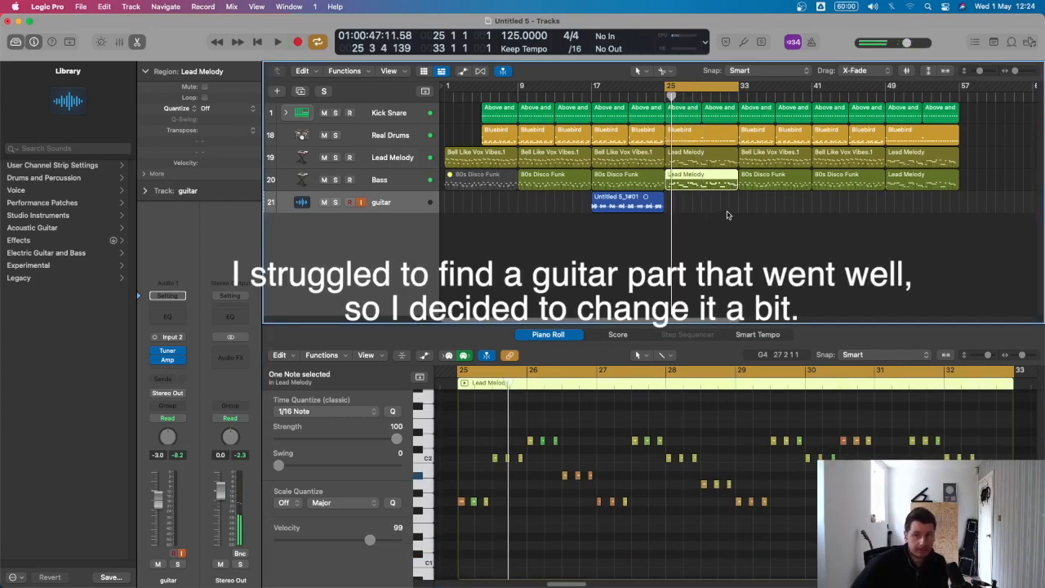
Delete the Lead Melody and bass regions spanning bars 25 to 33
drag(728, 214, 693, 162)
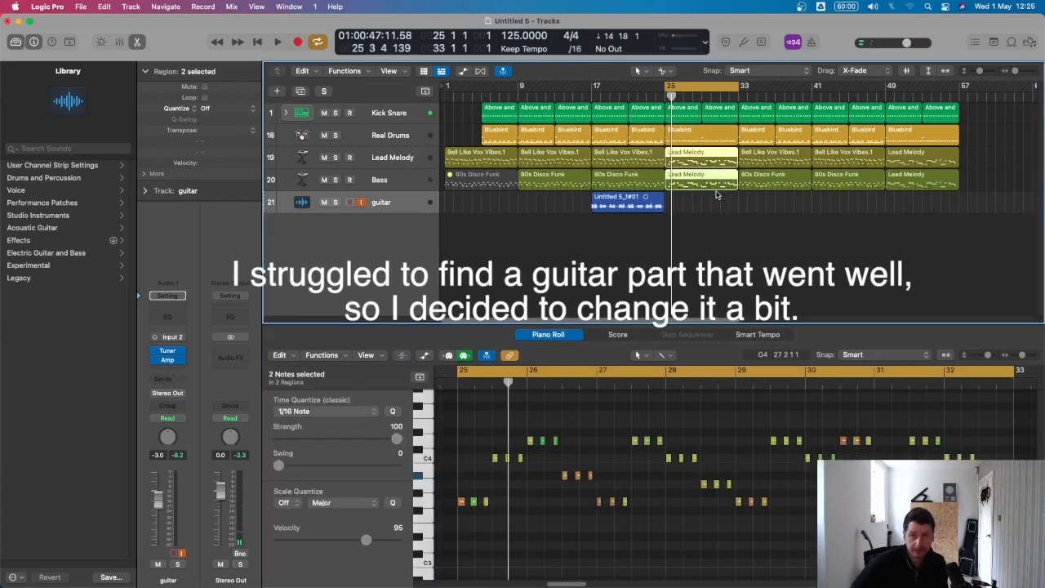
key(Delete)
key(space)
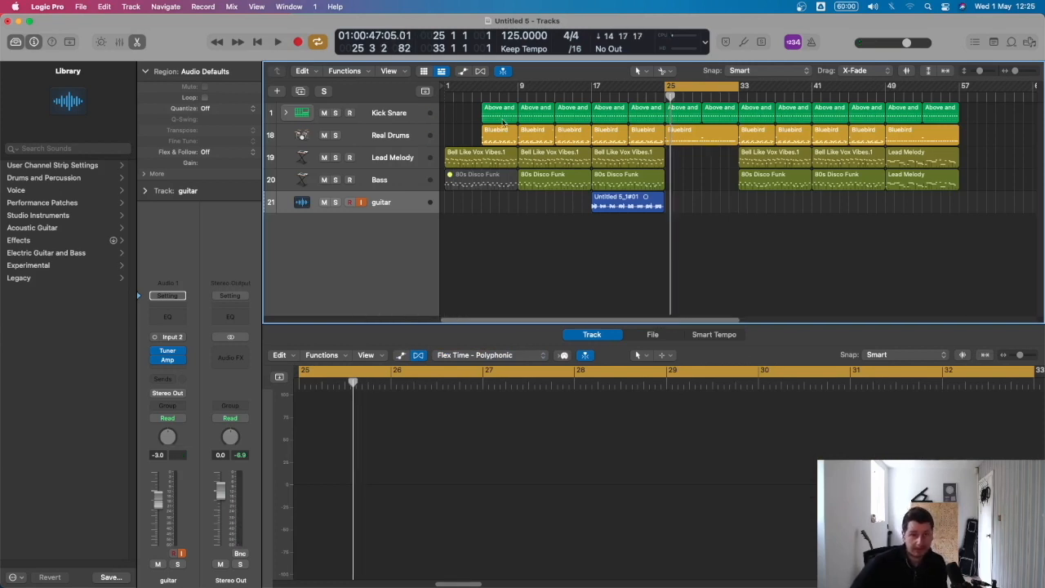
Duplicate the guitar track and record guitar takes on the new track over bars 25 to 33
click(300, 93)
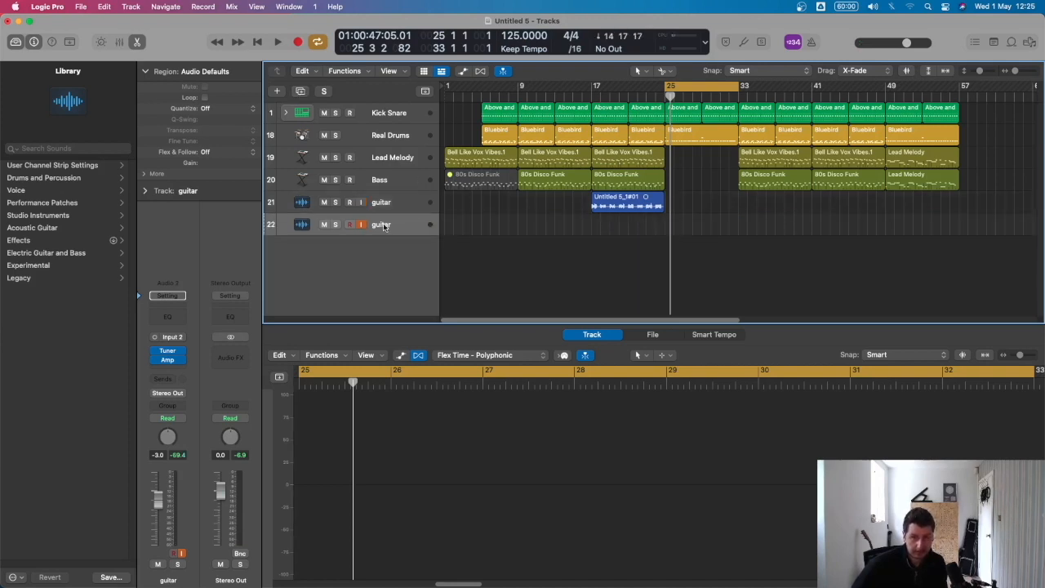
key(r)
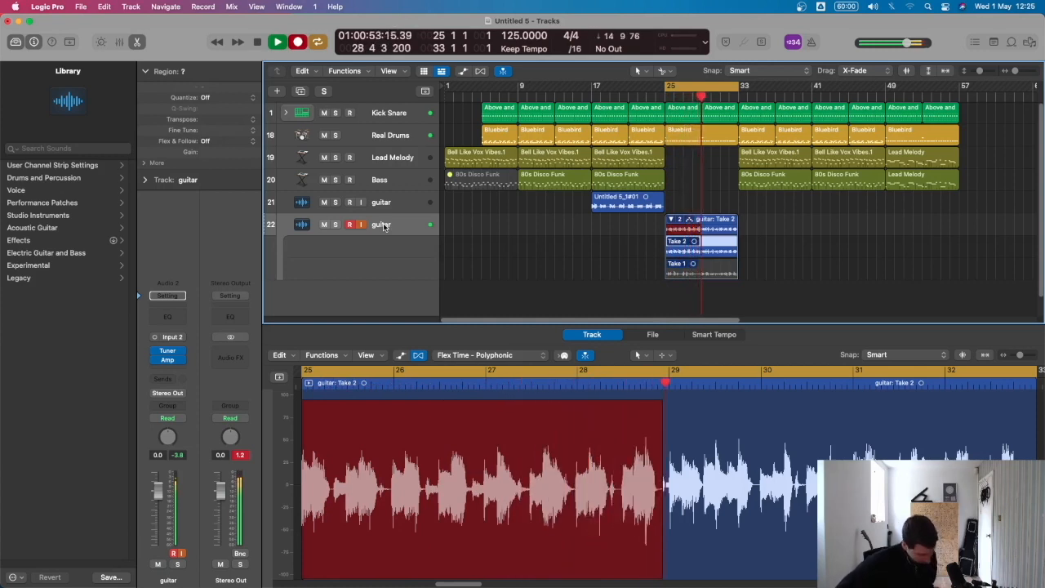
key(space)
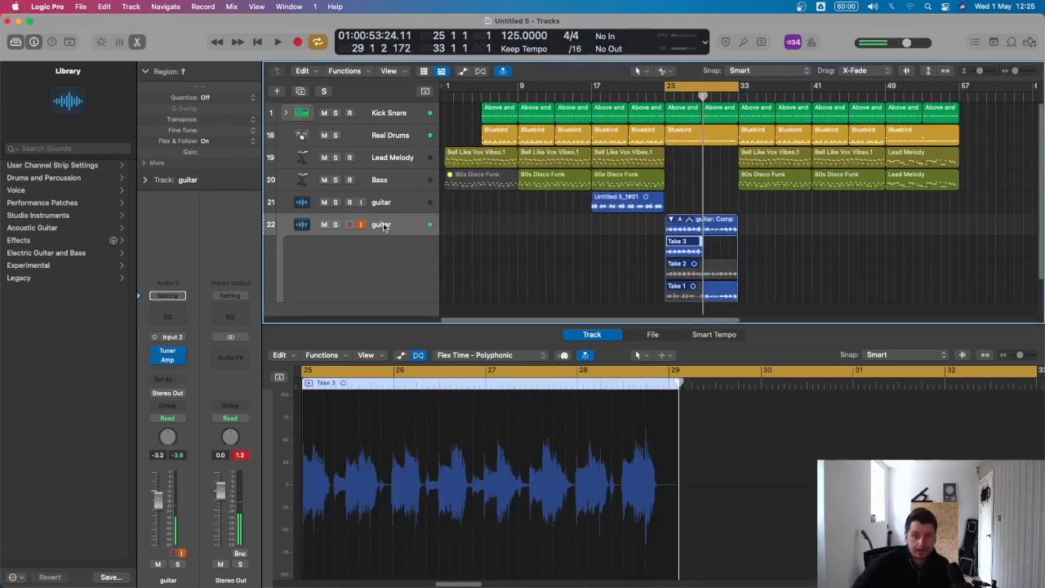
key(space)
Turn on Flex Time in Polyphonic mode for guitar Take 2 at bars 25 to 33
drag(770, 200, 626, 324)
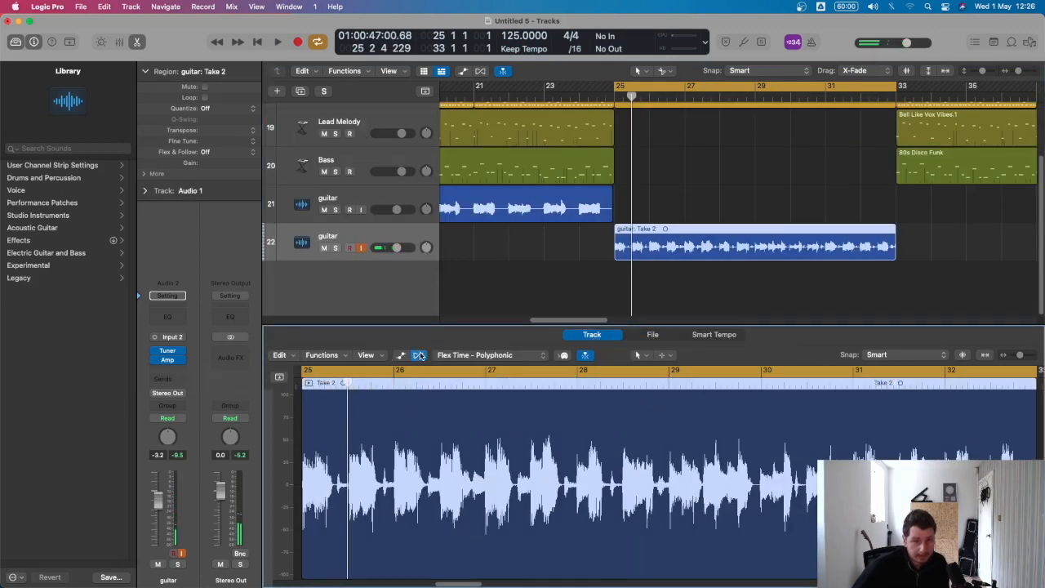
click(473, 355)
click(478, 357)
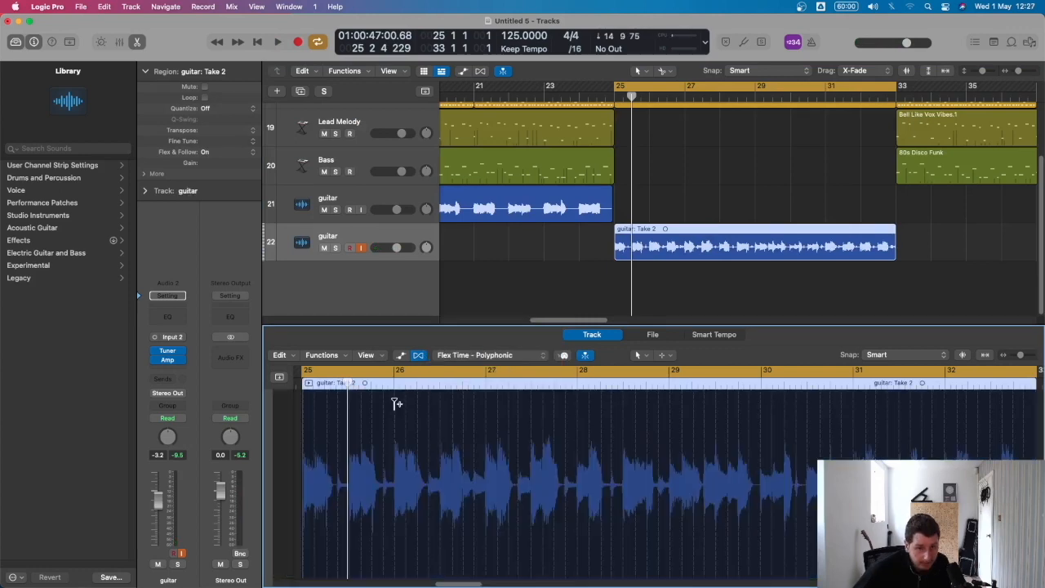
Add flex markers to guitar Take 2 at the start of each bar up to bar 32, and check the playback
click(485, 416)
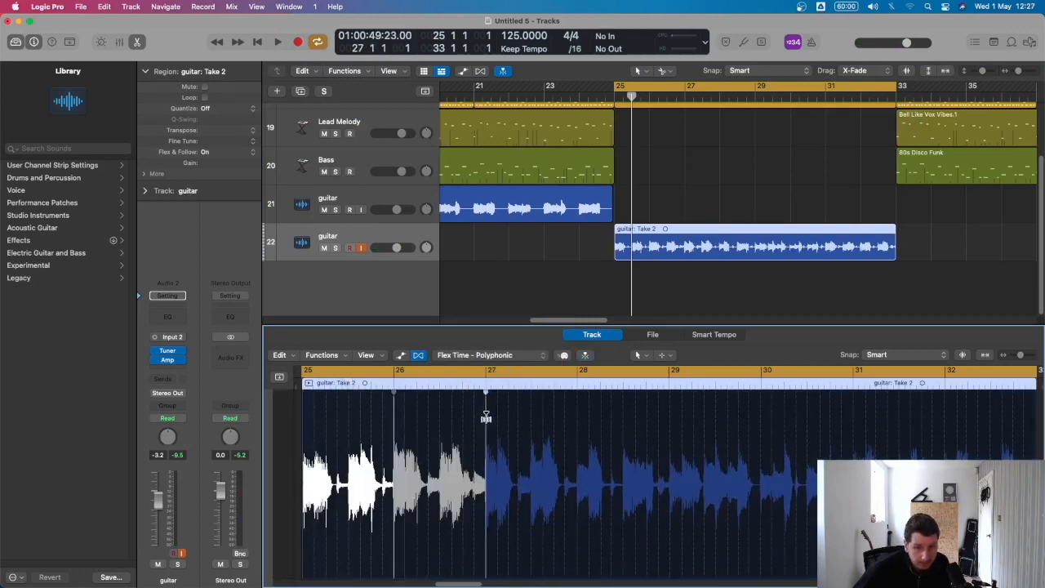
click(577, 415)
click(670, 412)
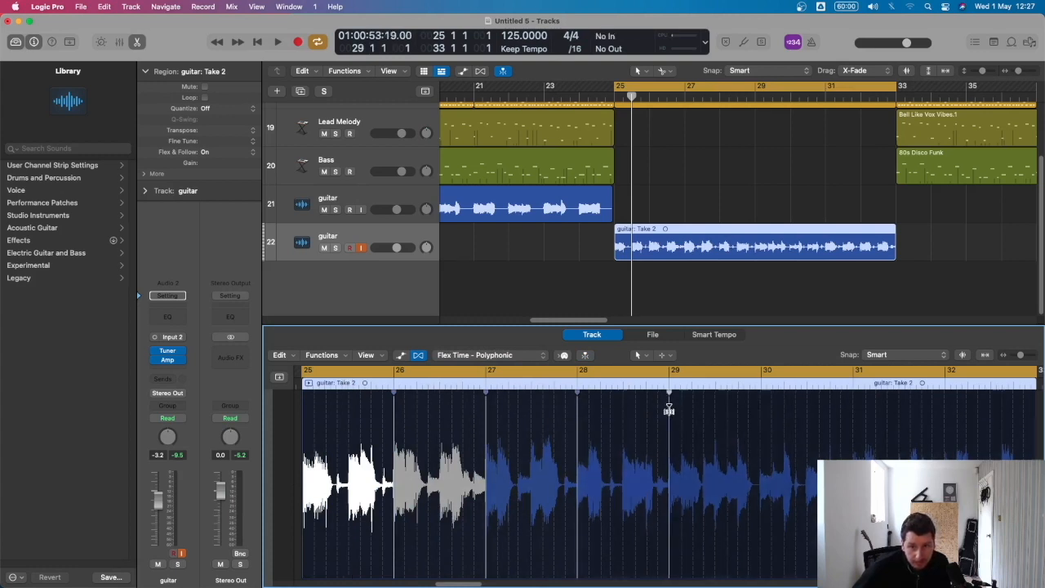
click(762, 412)
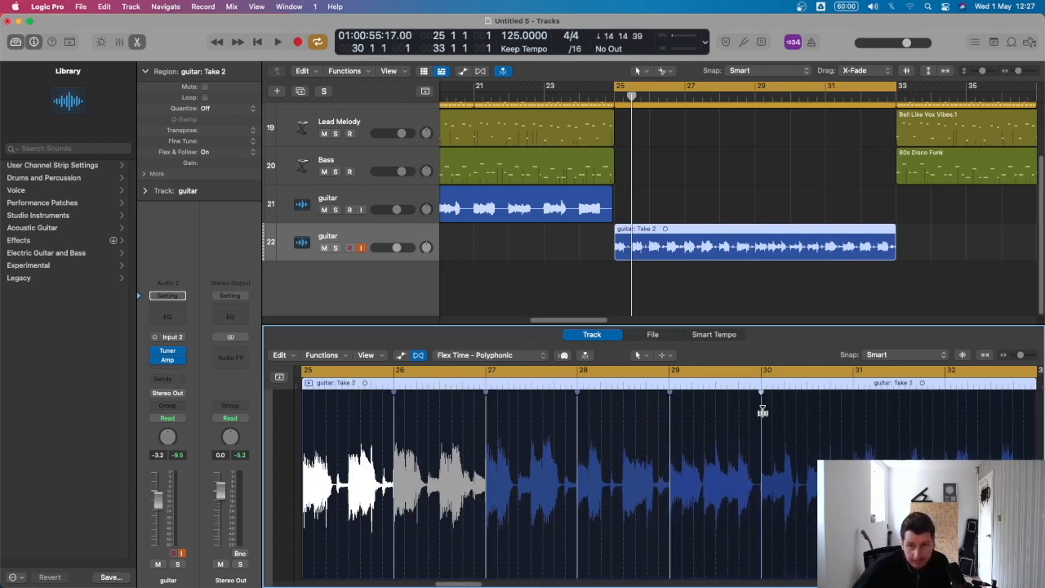
click(854, 408)
click(945, 410)
key(space)
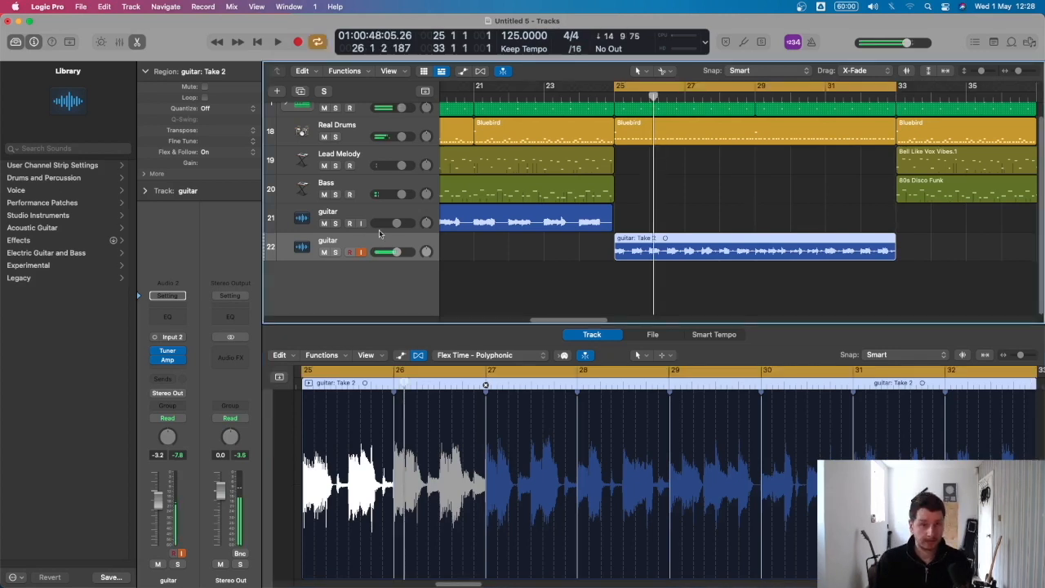
Record a new bass part on the Bass track over bars 25 to 33
click(338, 181)
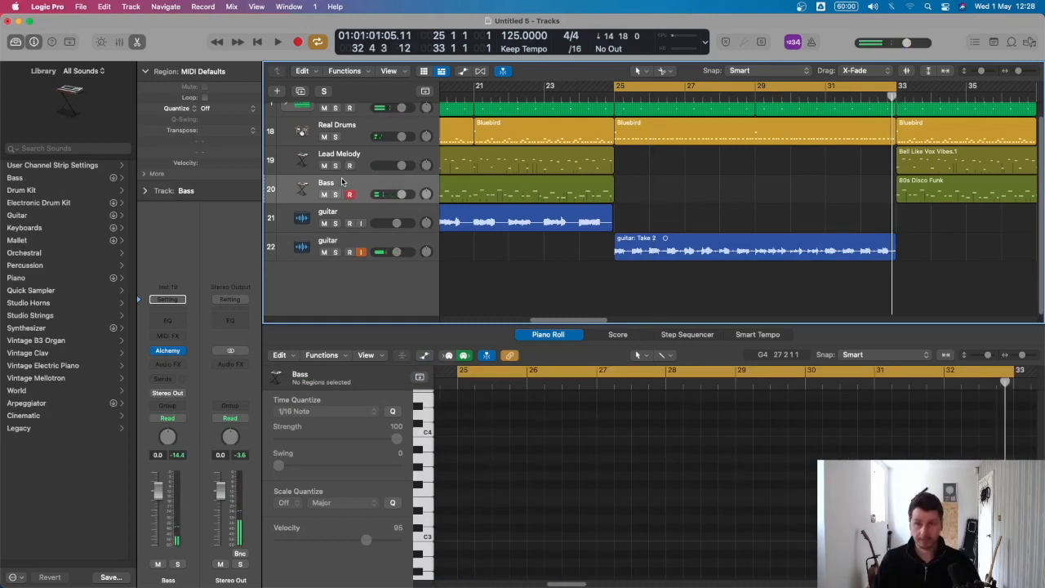
key(r)
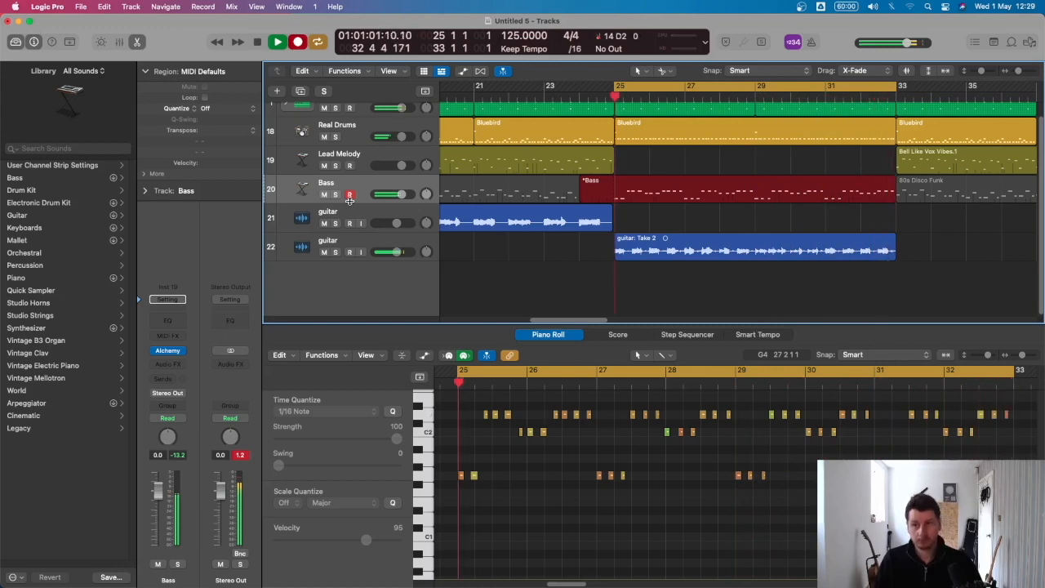
key(space)
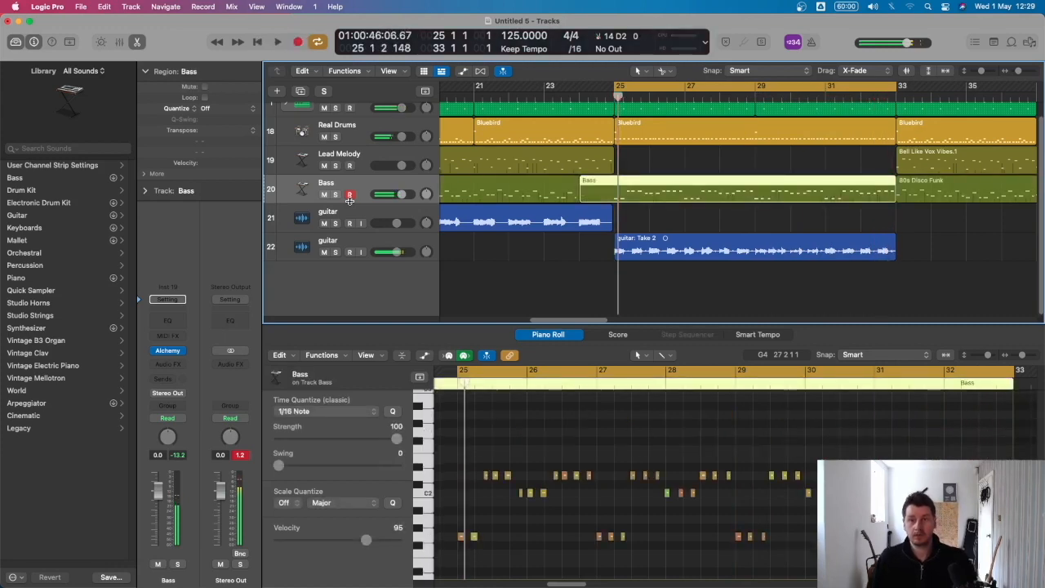
Split the new bass region at bar 29, replace its first half with a copy of the second, and join both into one region
click(755, 190)
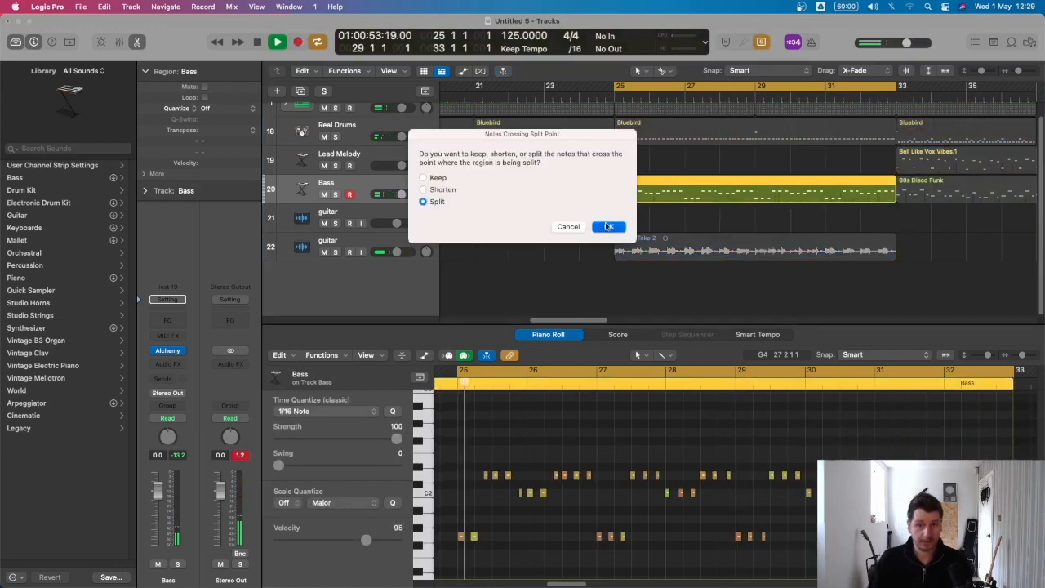
click(608, 226)
click(799, 200)
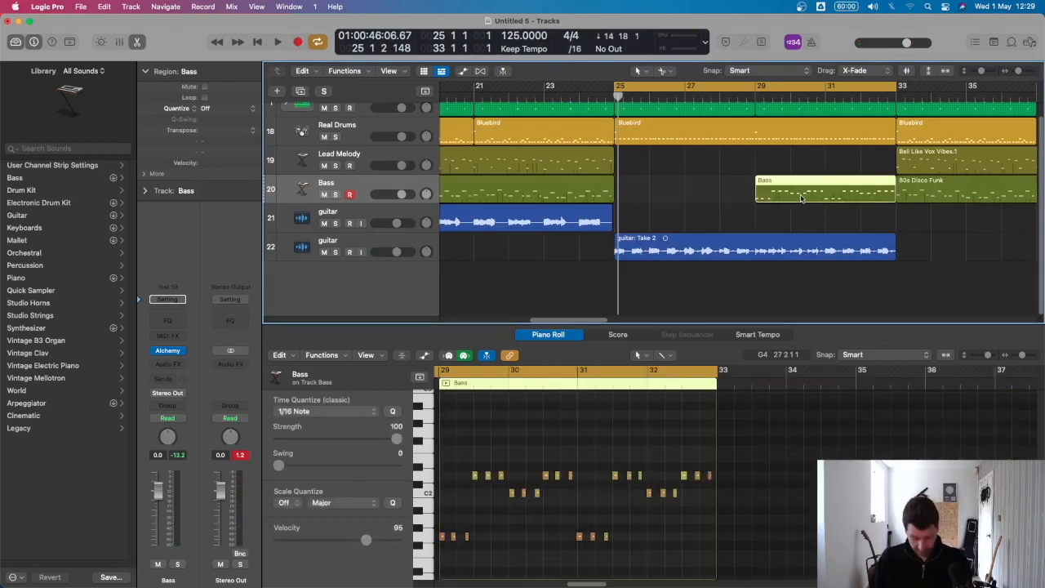
drag(801, 199, 661, 199)
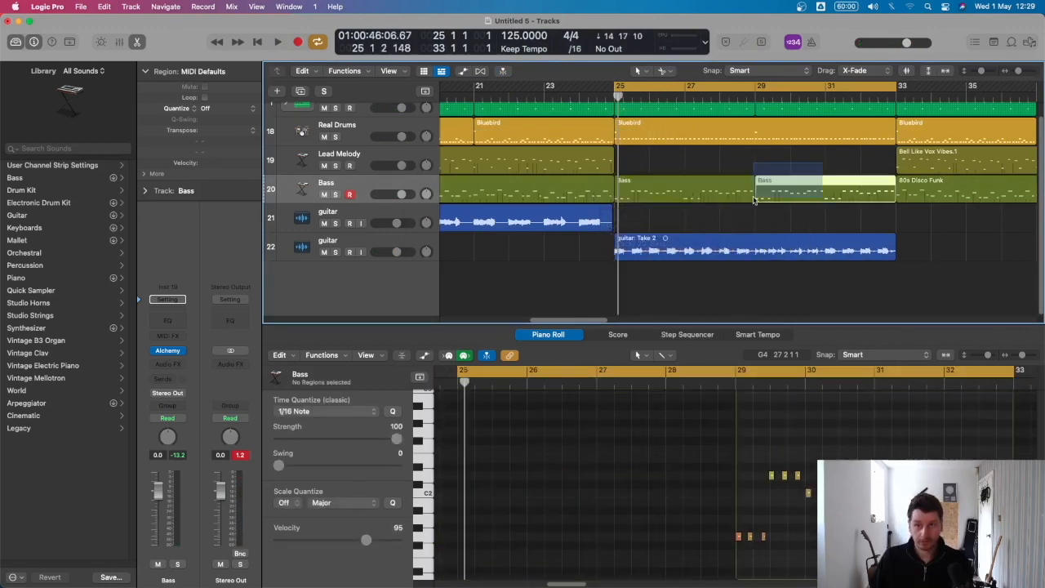
drag(754, 200, 726, 204)
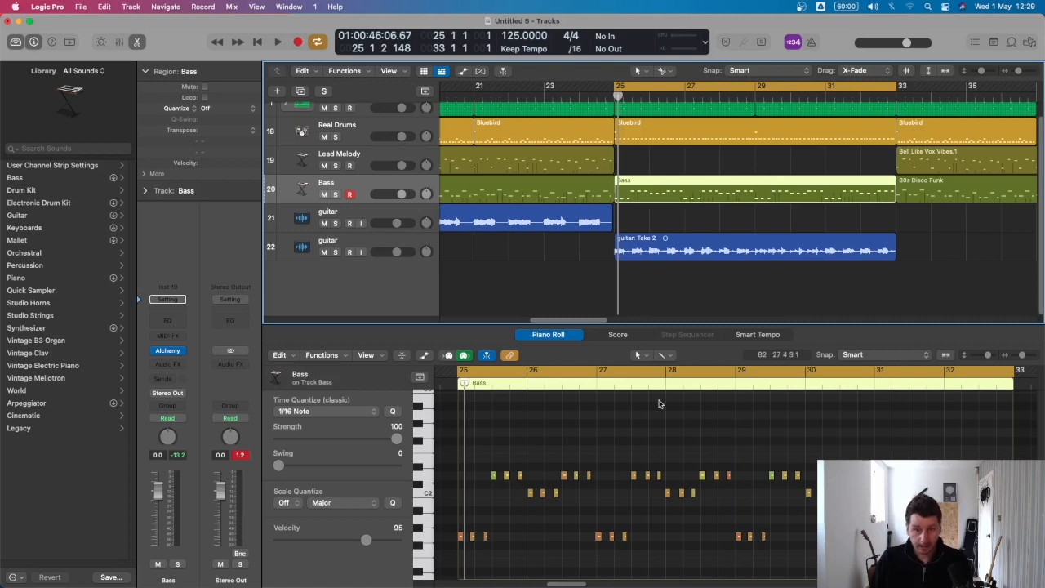
key(super+a)
Undo the short Lead Melody take and record a new Lead Melody part over bars 25 to 29
key(space)
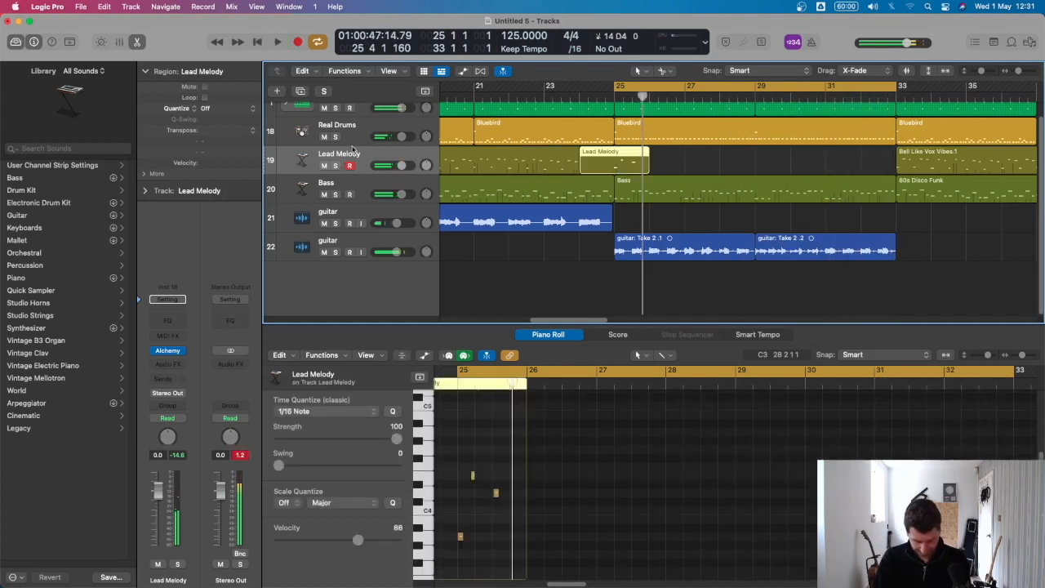
key(super+z)
key(r)
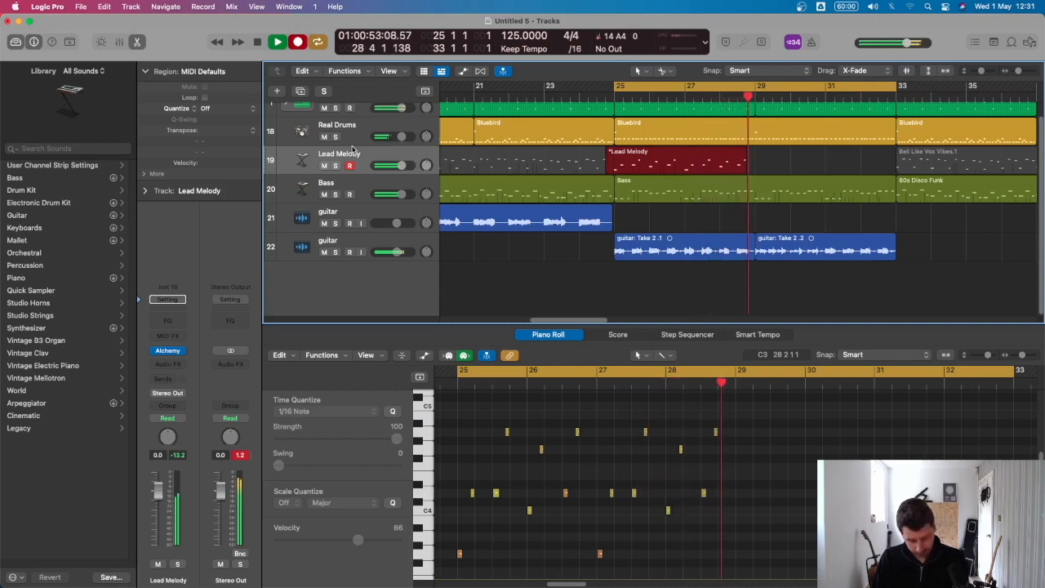
key(space)
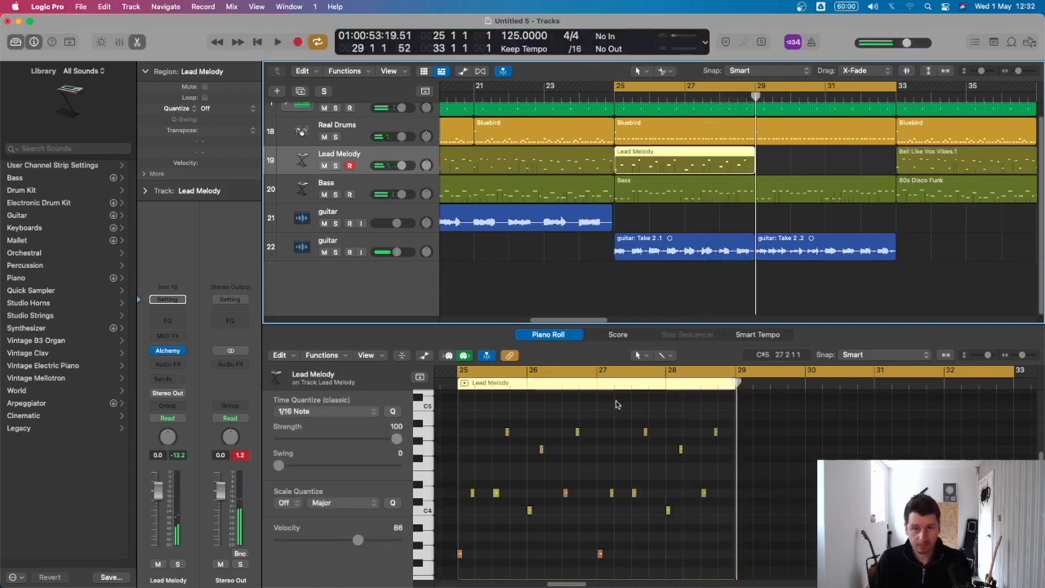
Select all notes of the new Lead Melody region, copy the region from bar 25 to bar 29, and play the song from the start
click(616, 404)
key(super+a)
drag(650, 176, 784, 176)
key(space)
scroll(725, 246, down, 10)
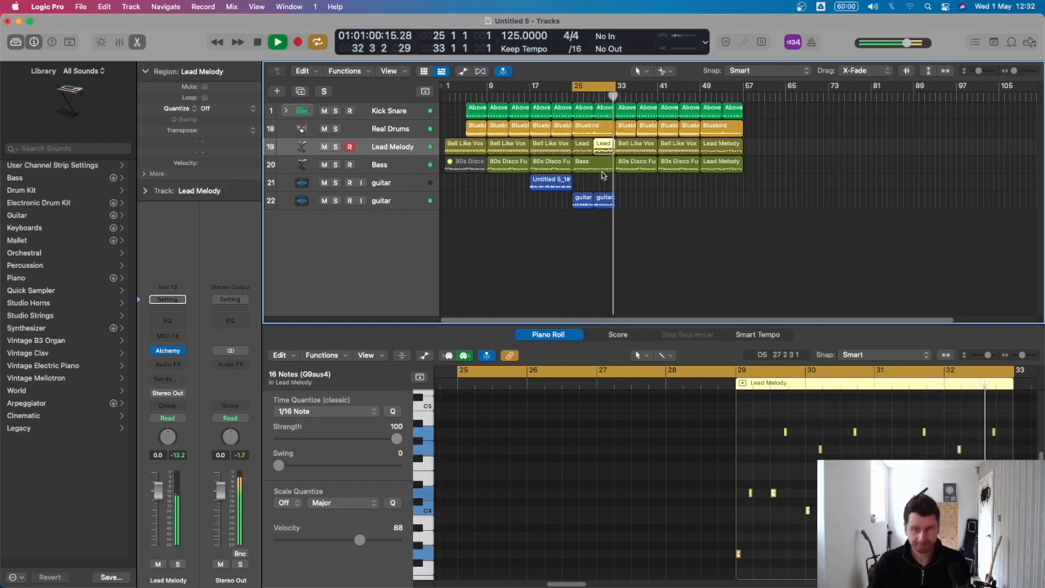
key(Return)
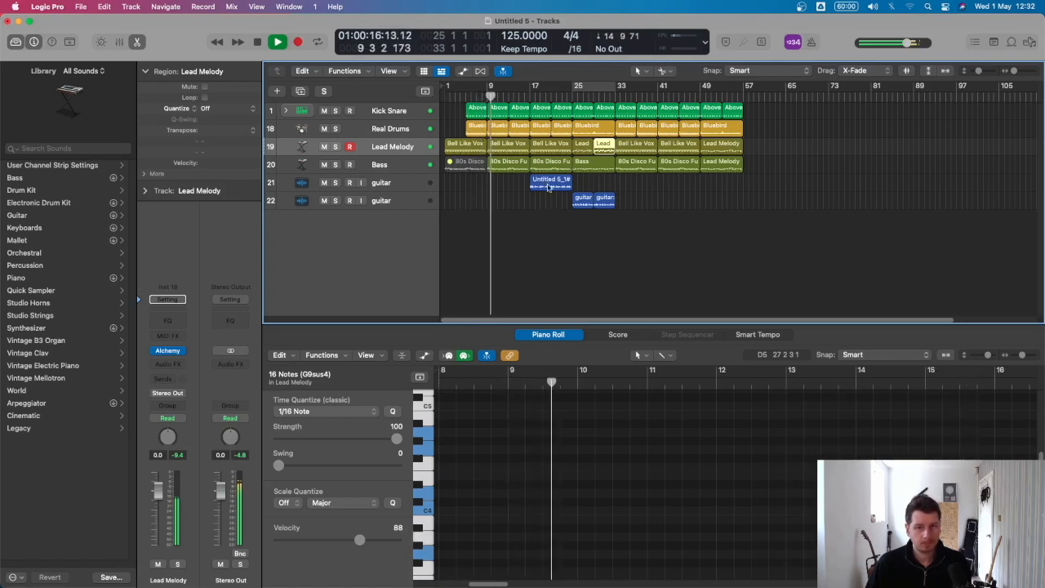
Transpose all notes of the bass region at bar 9 down an octave
click(492, 168)
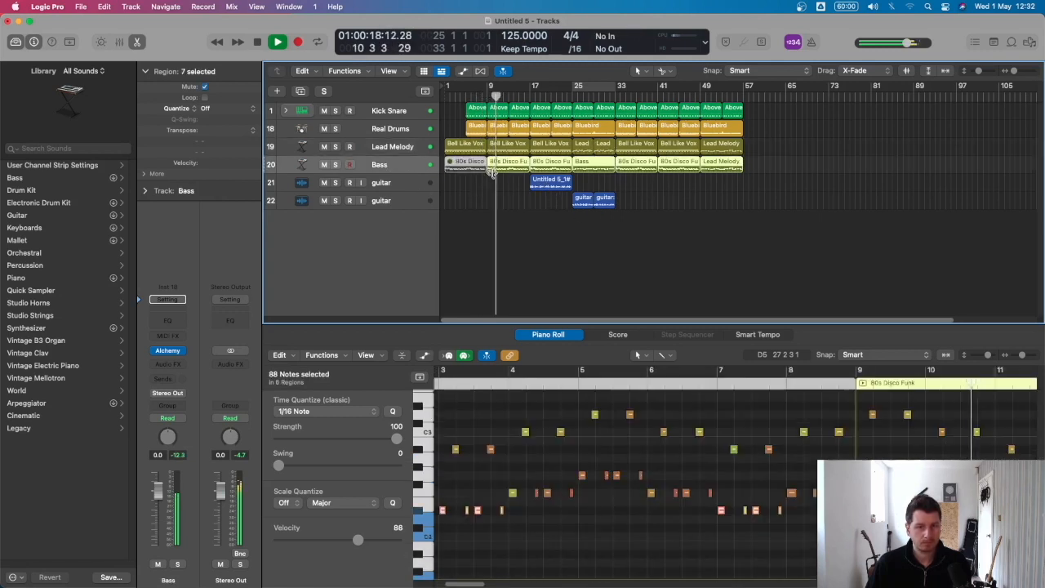
click(503, 224)
click(509, 161)
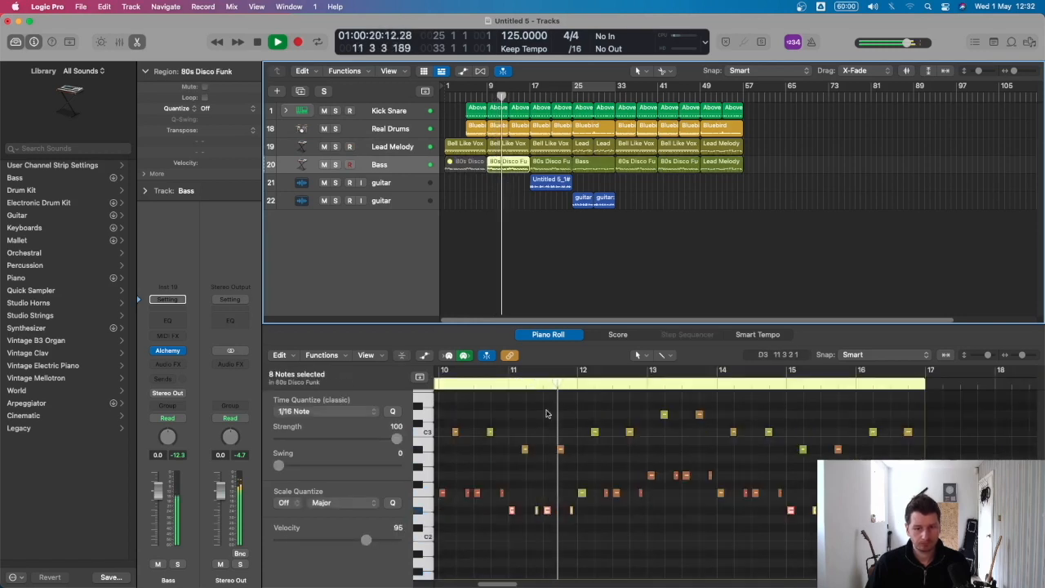
key(super+a)
key(alt+shift+Down)
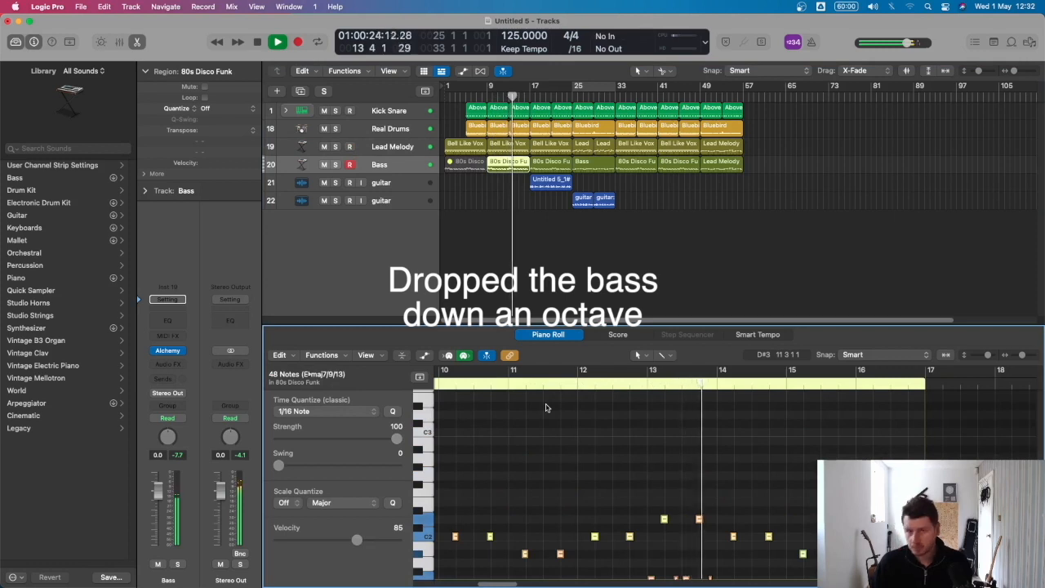
Replace the bass region at bar 17 with a copy of the bass region at bar 9
click(545, 167)
key(Delete)
drag(514, 167, 556, 169)
Replace the bass regions from bar 33 onward with copies of the 80s Disco Funk regions at bars 33 and 41 and the Bass region at bar 49
drag(701, 198, 616, 155)
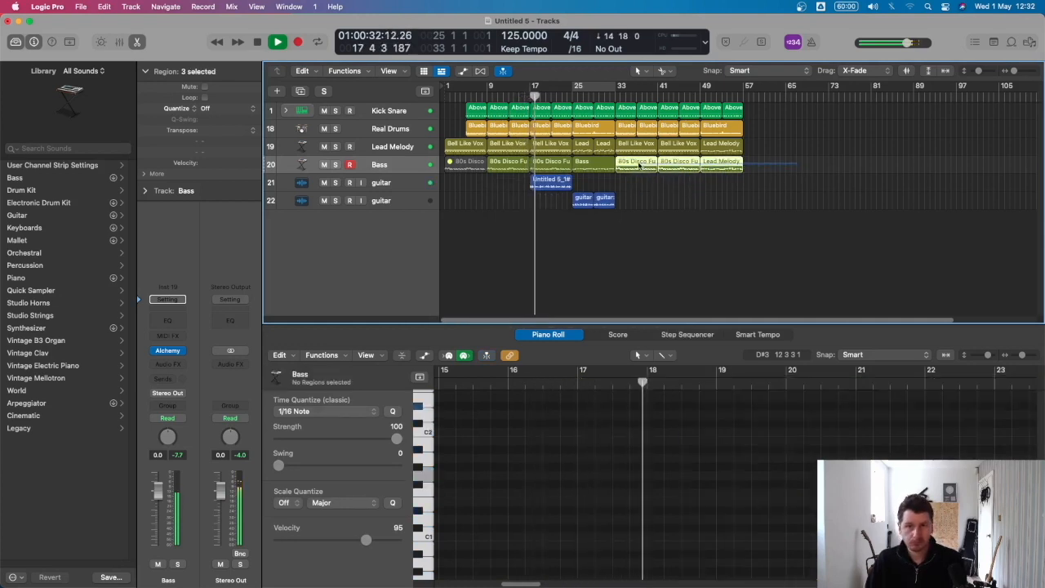
key(Delete)
drag(552, 168, 672, 169)
click(601, 169)
drag(601, 169, 643, 147)
Replace the Lead Melody regions from bar 33 onward with copies of the Lead Melody regions at bars 9, 17, 25 and 29
click(752, 147)
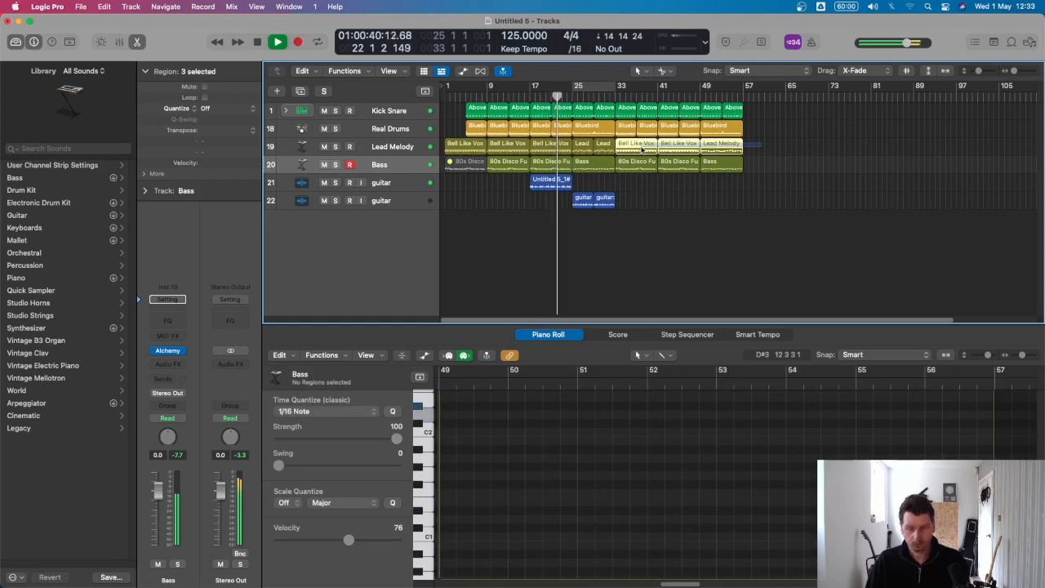
key(Delete)
click(497, 146)
shift+click(540, 147)
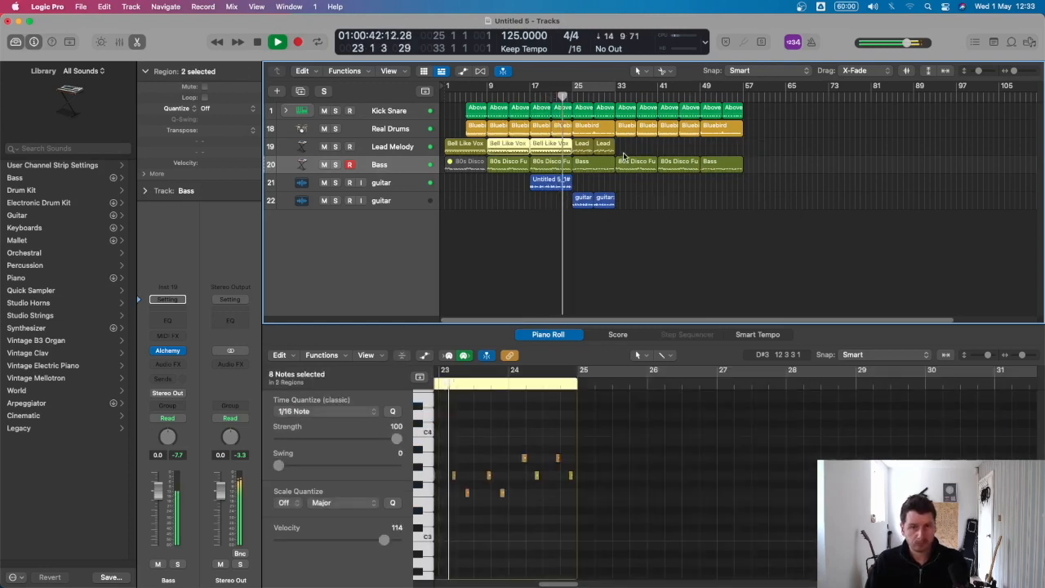
shift+click(602, 147)
shift+click(583, 147)
drag(497, 146, 630, 153)
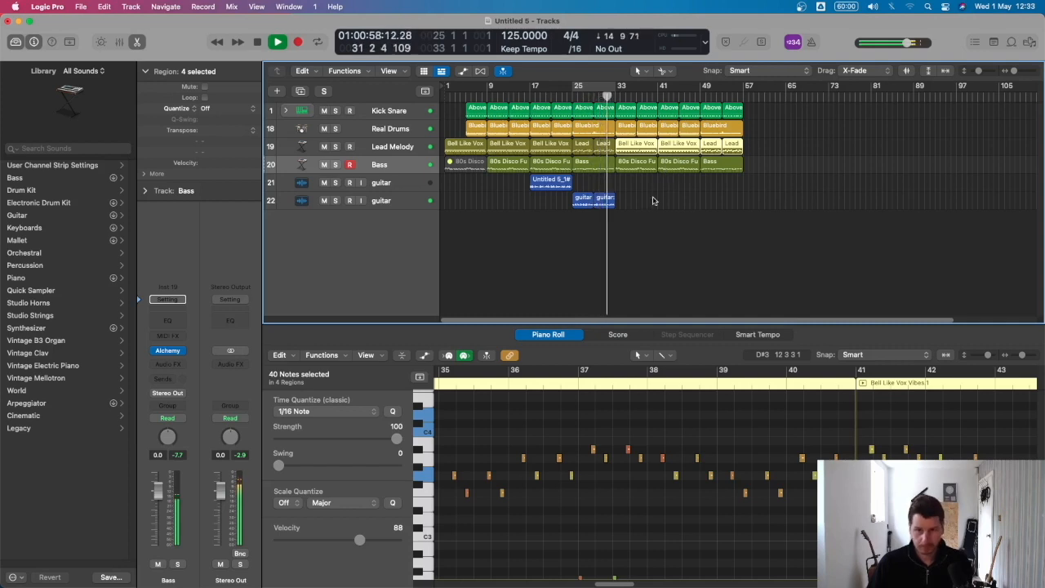
Copy the guitar region at bar 17 to bars 33 and 41, and the two guitar regions at bar 25 to bar 49
drag(644, 183, 550, 222)
drag(557, 182, 635, 183)
drag(741, 187, 718, 202)
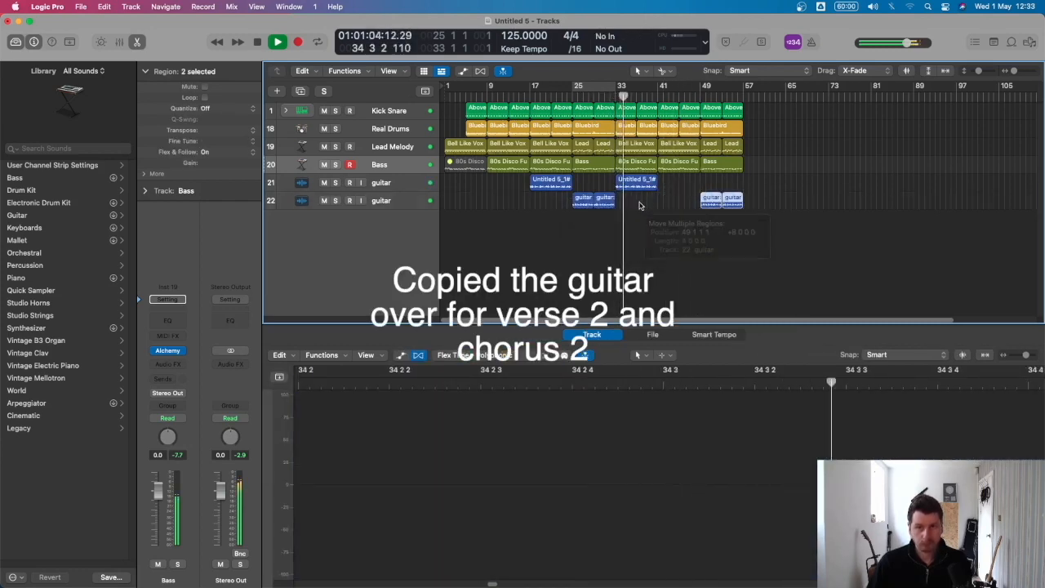
click(633, 189)
drag(633, 189, 675, 189)
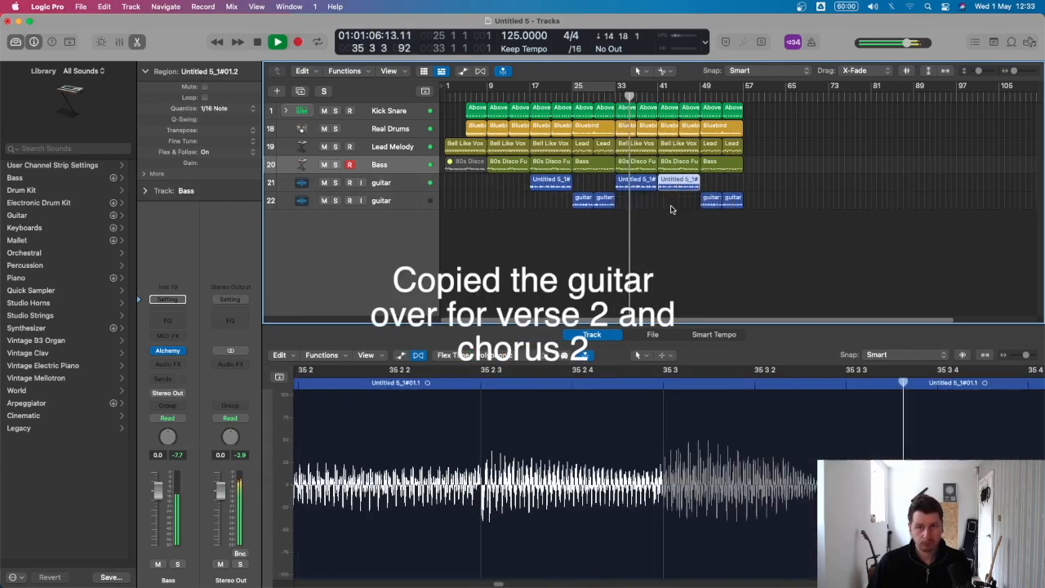
Copy all regions of the section starting at bar 49 to bar 57
click(672, 210)
drag(786, 247, 757, 112)
click(744, 238)
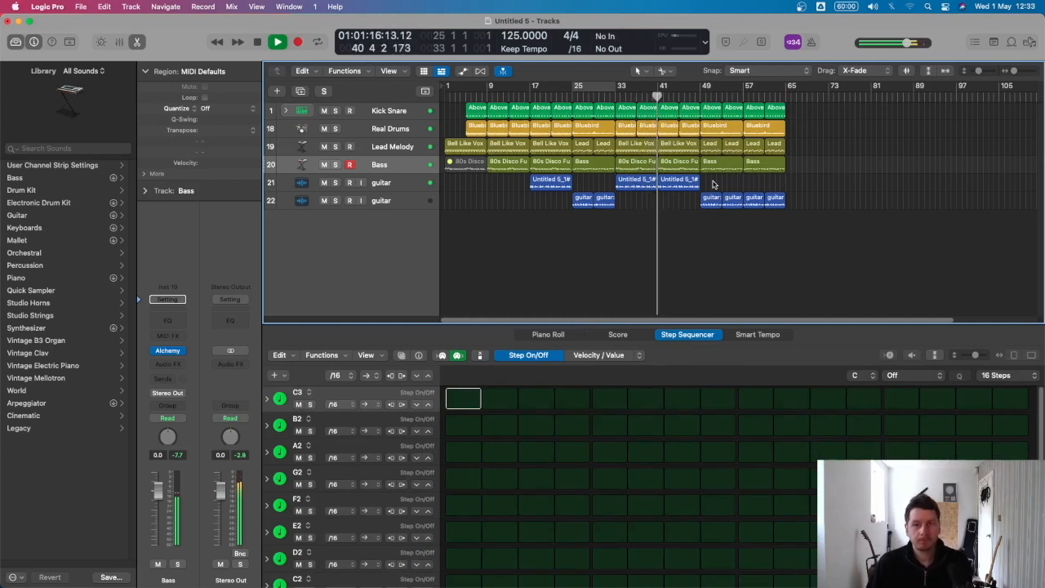
Search the Apple Loops for shaker and add the Jacaranda Shaker 03 loop on a new track at bar 41
key(f)
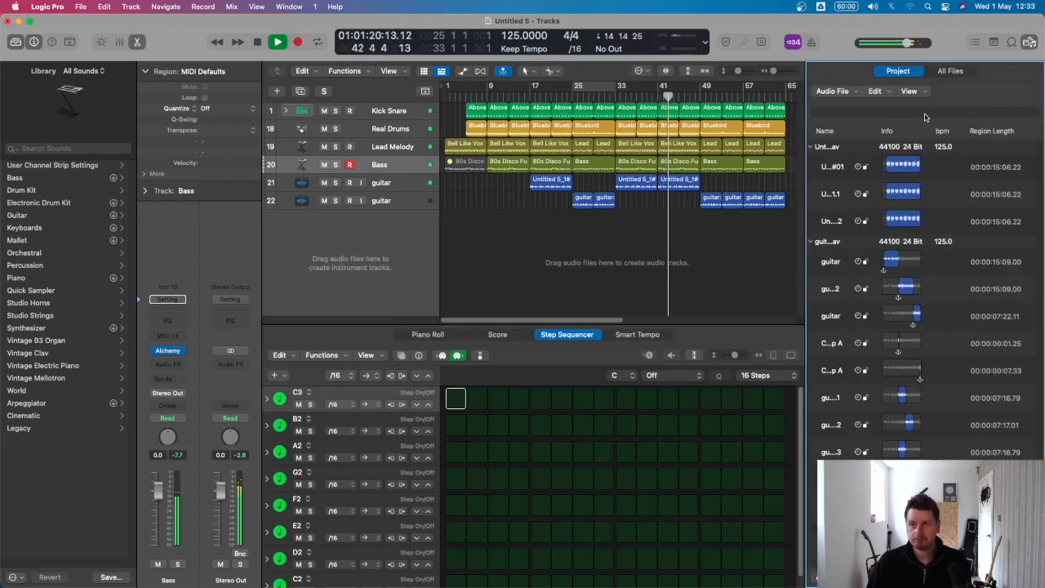
key(o)
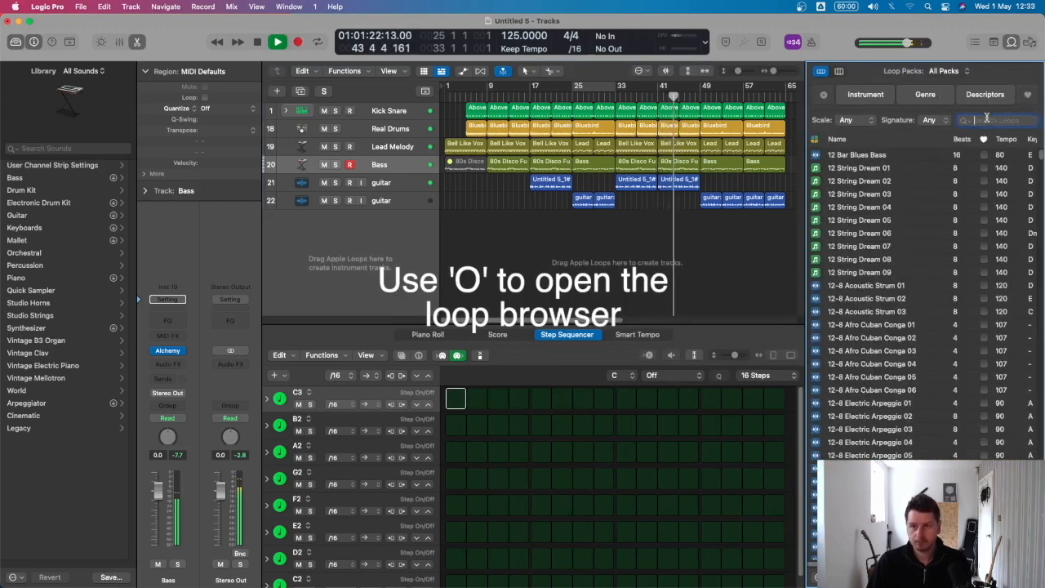
text(shaker)
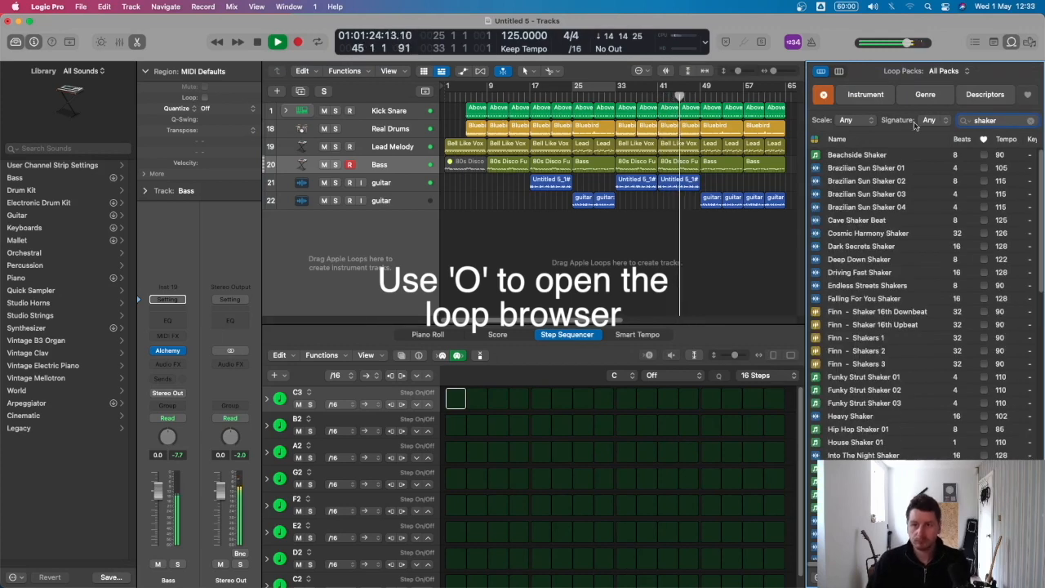
scroll(892, 327, down, 5)
click(875, 230)
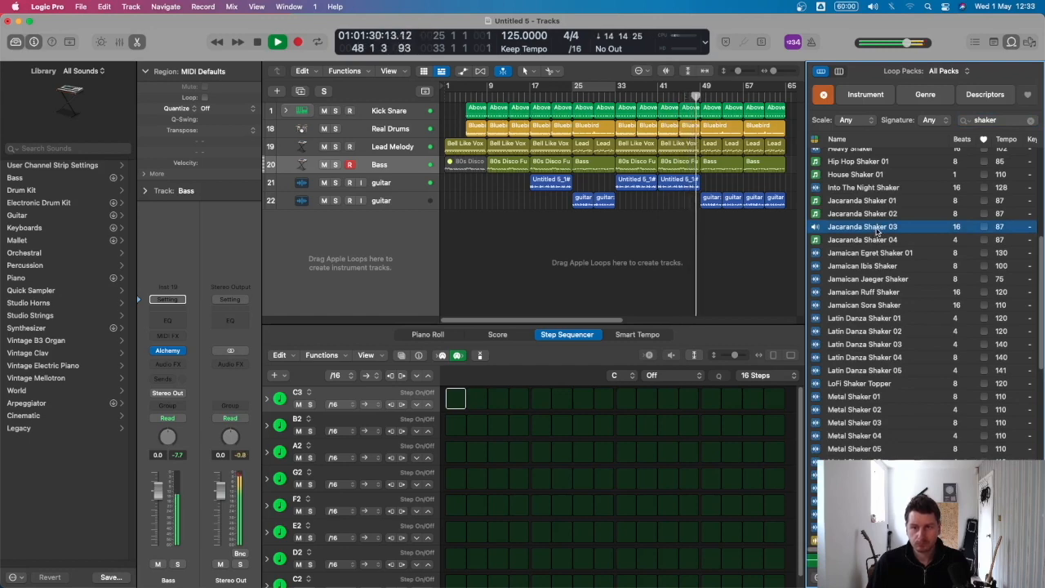
drag(876, 231, 659, 245)
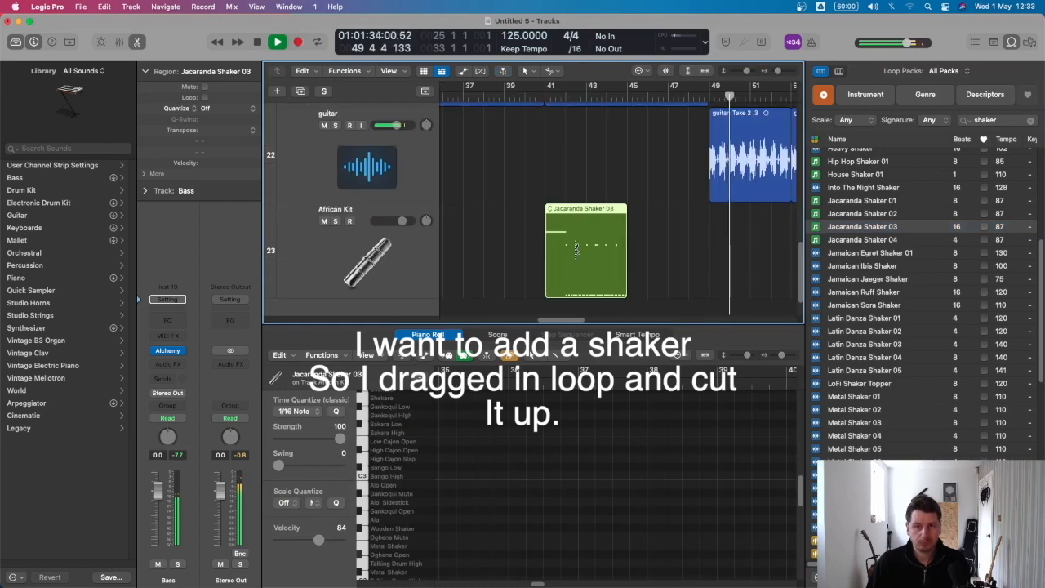
Cut the Jacaranda Shaker 03 loop down to a two-bar region and repeat it to fill bars 41 to 49, then show the whole arrangement
drag(576, 249, 684, 249)
click(574, 243)
key(Delete)
key(e)
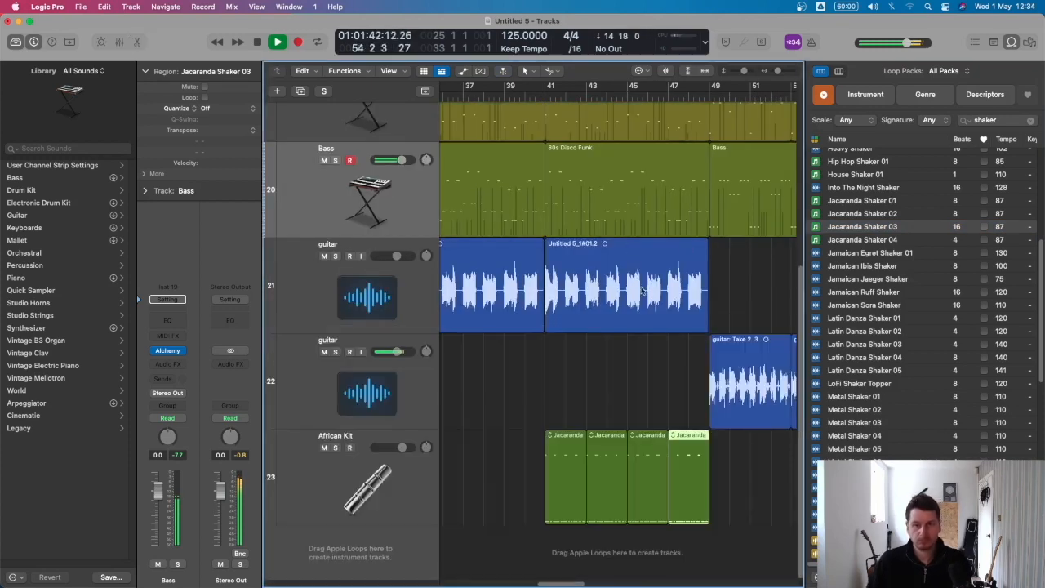
click(645, 380)
key(z)
key(f)
key(f)
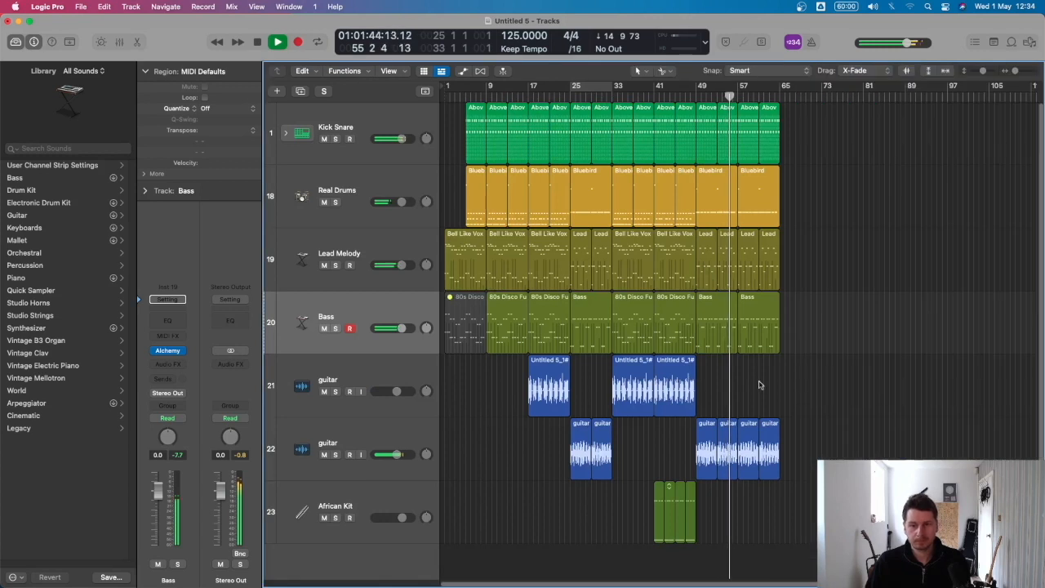
key(super+Up)
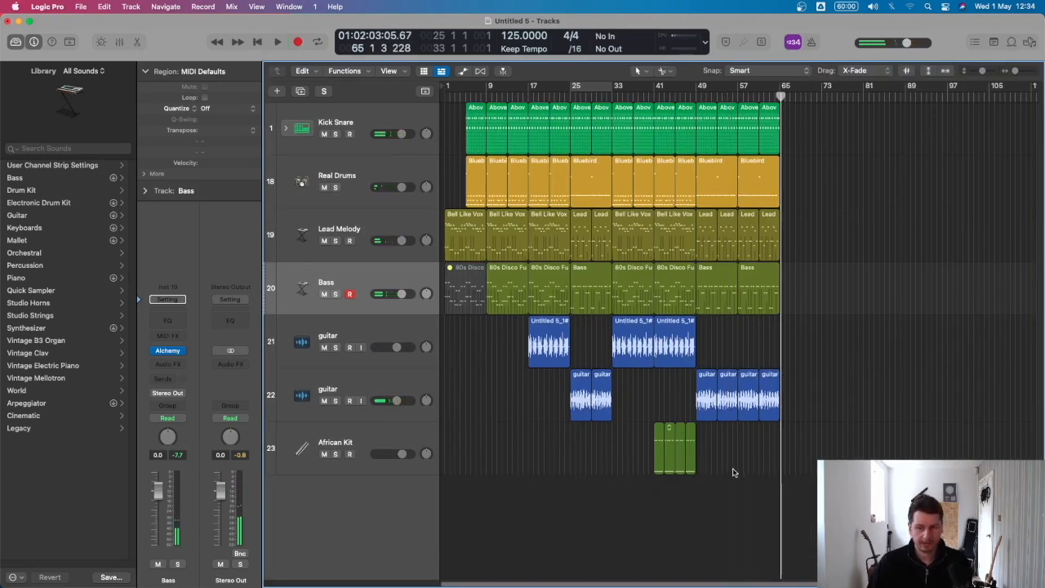
Cycle playback over bars 41 to 49 and lower the African Kit track's volume to -10.0 dB
drag(653, 84, 698, 85)
key(space)
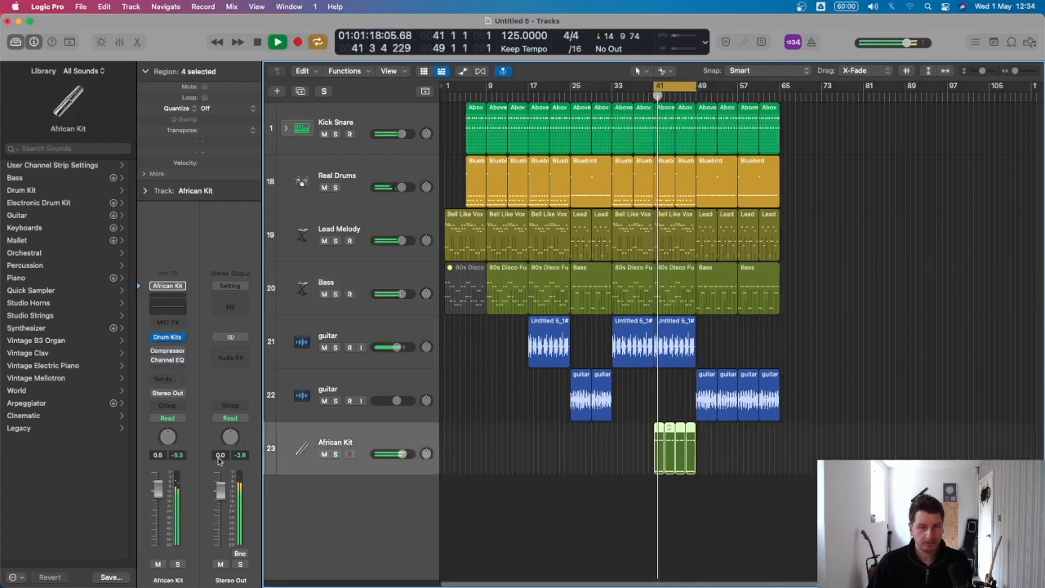
click(325, 446)
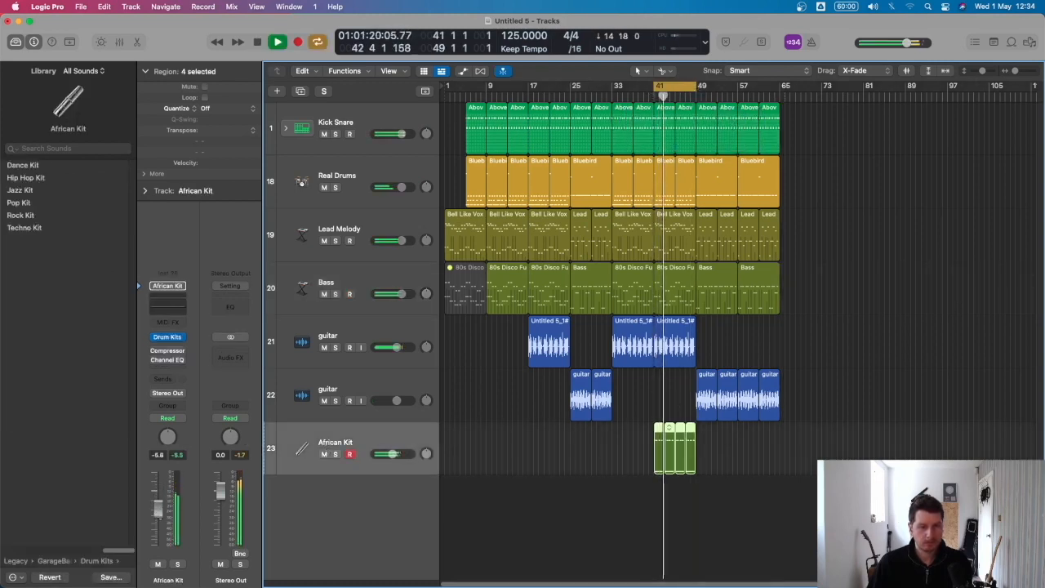
drag(158, 513, 159, 516)
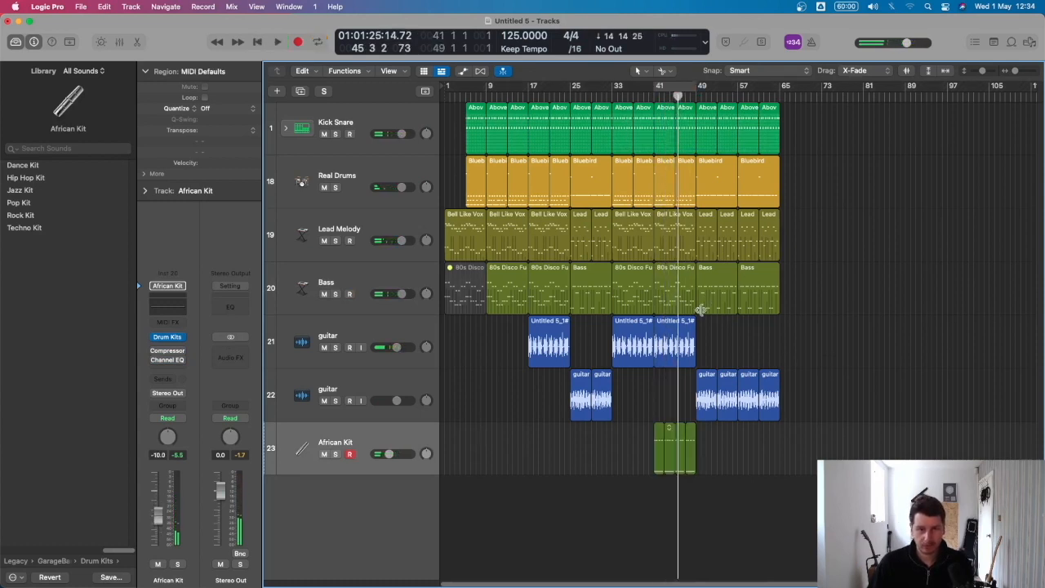
Select the final section's regions at bar 57 and listen to the song's ending around bar 65
drag(742, 450, 782, 92)
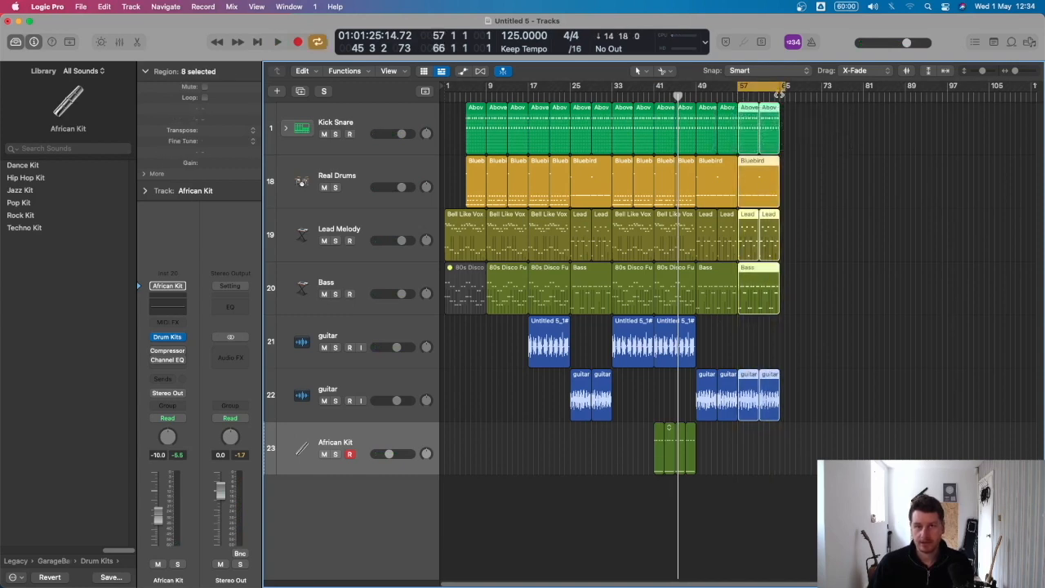
double_click(780, 95)
key(space)
key(c)
Try to move all regions of the section at bar 57 to bar 73
drag(846, 487, 795, 450)
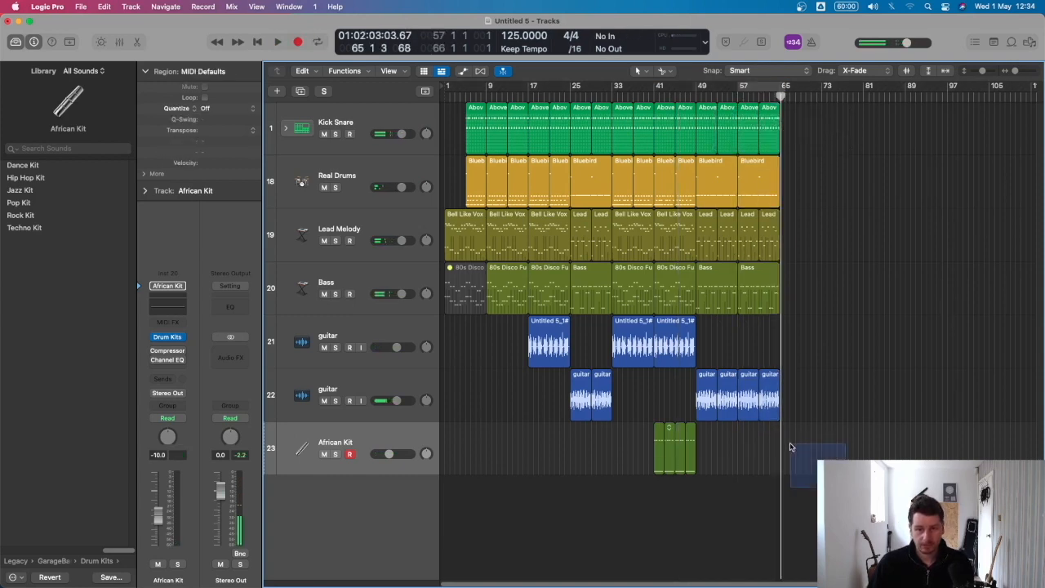
drag(853, 472, 741, 125)
drag(760, 125, 761, 125)
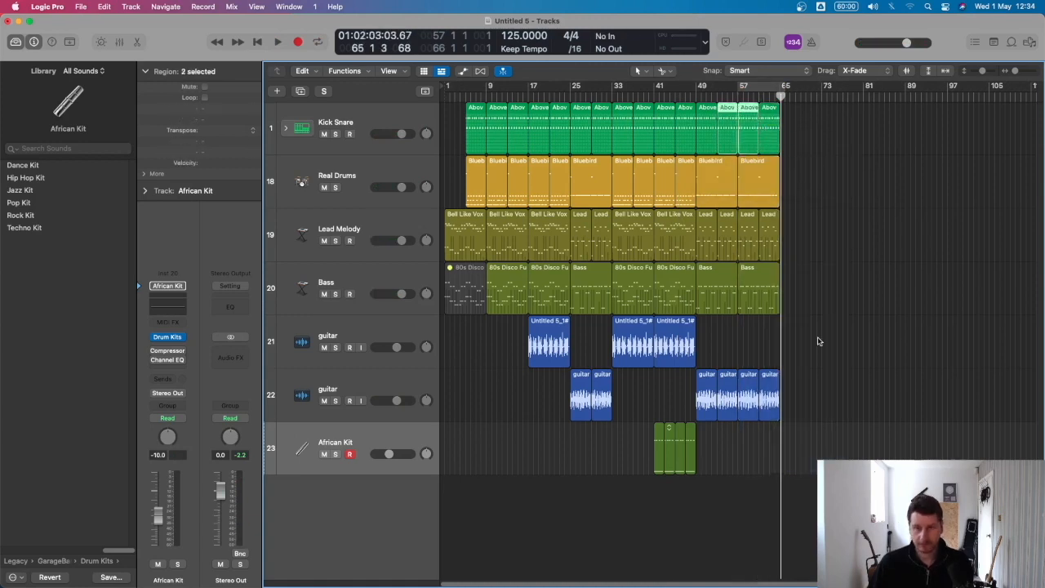
drag(807, 436, 743, 136)
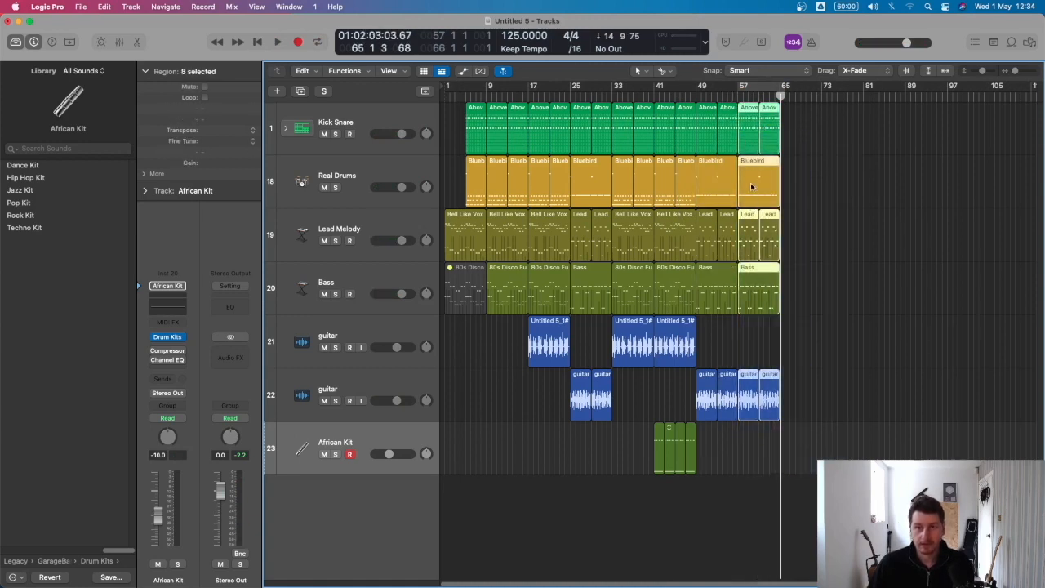
drag(751, 183, 835, 181)
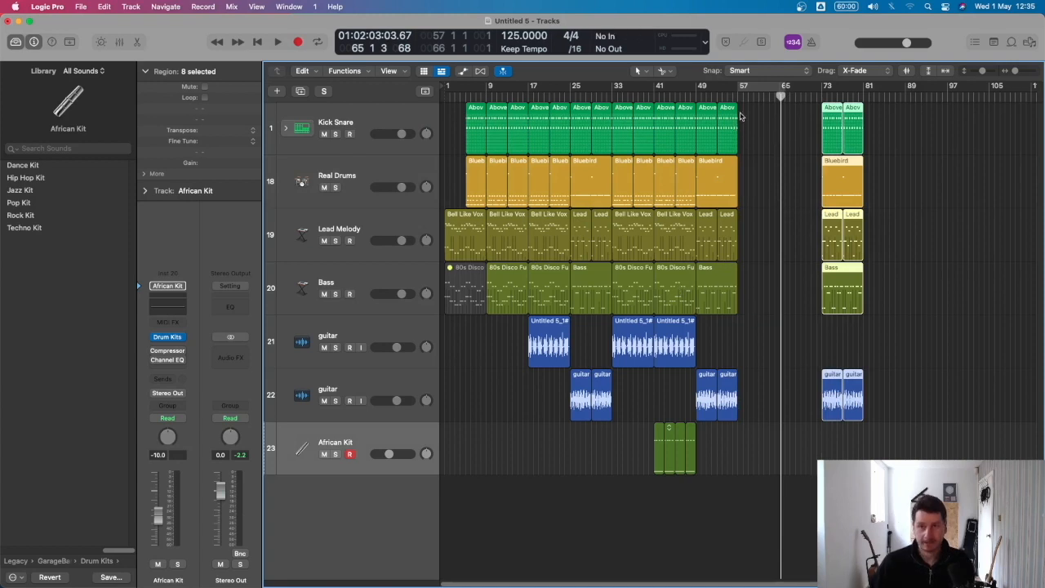
key(super+z)
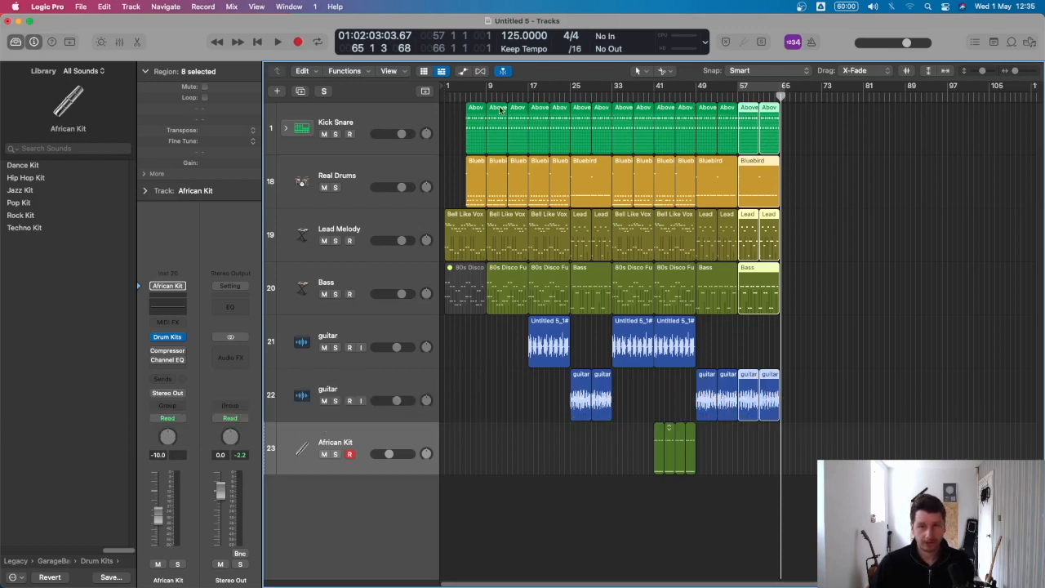
Search the Apple Loops for crash and add Long Crash Cymbal 01 on a new track at bar 49
click(656, 99)
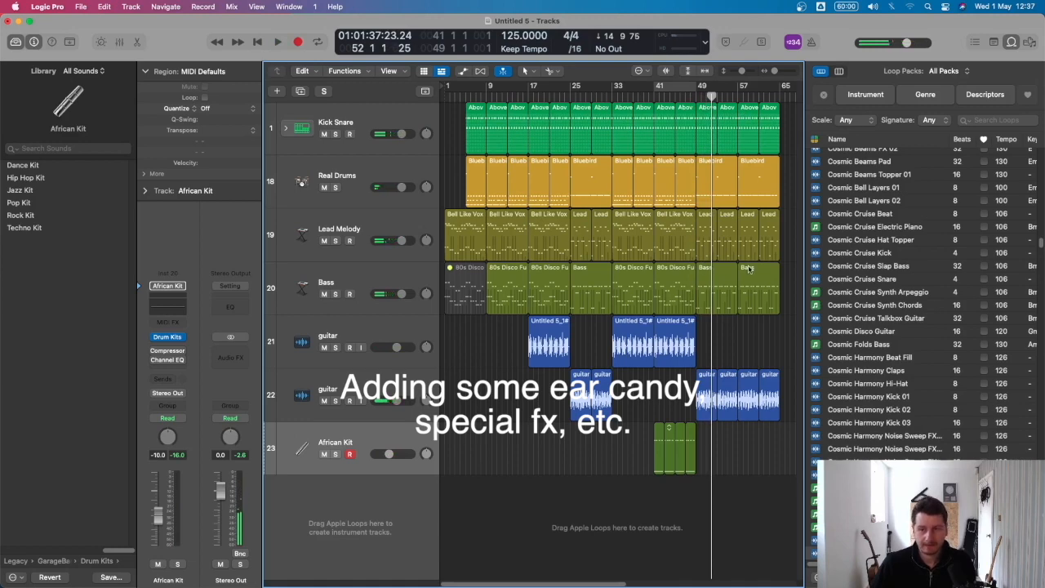
click(1008, 119)
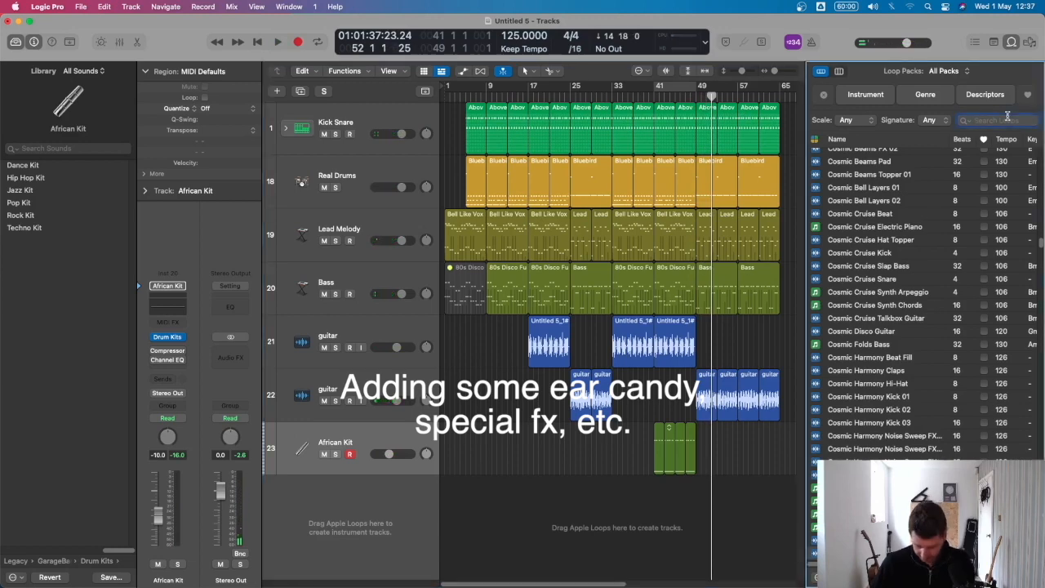
text(crash)
key(Return)
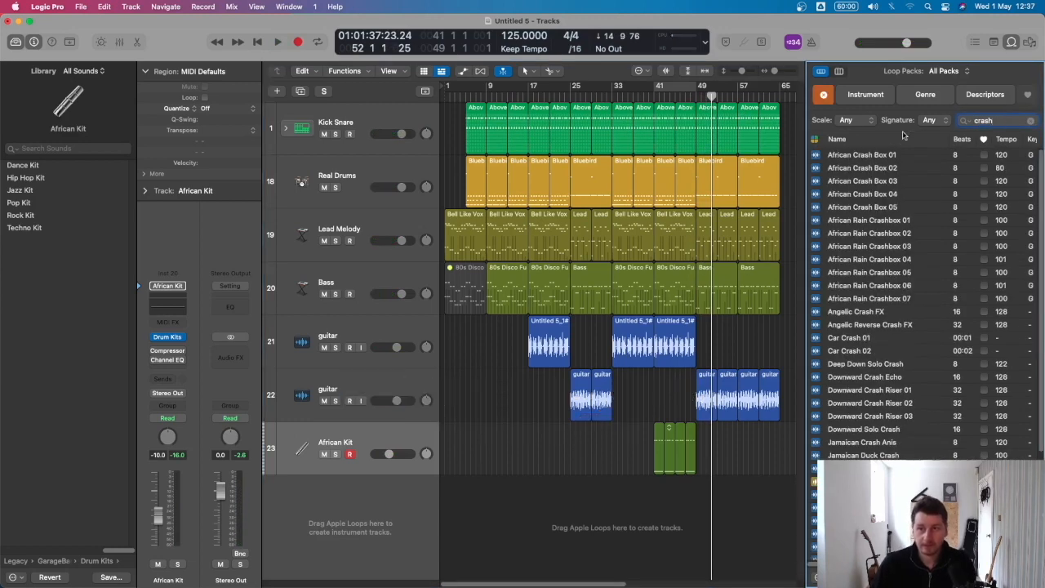
click(865, 494)
scroll(865, 490, down, 2)
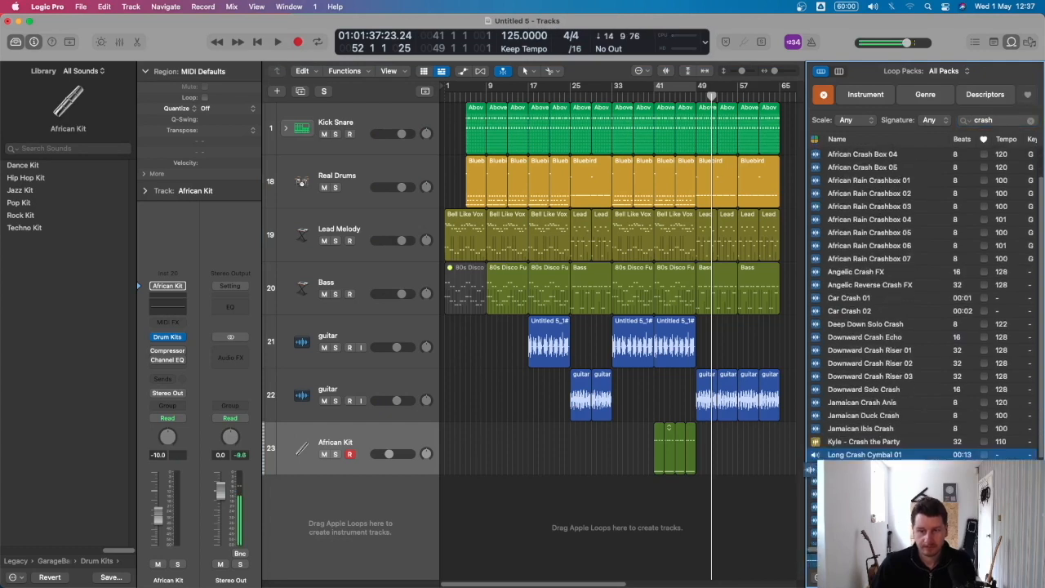
drag(811, 469, 695, 515)
Search the Apple Loops for sweep and preview Altered Machinery Sweeper 01 and Chord Stab Sweeper
scroll(934, 230, up, 3)
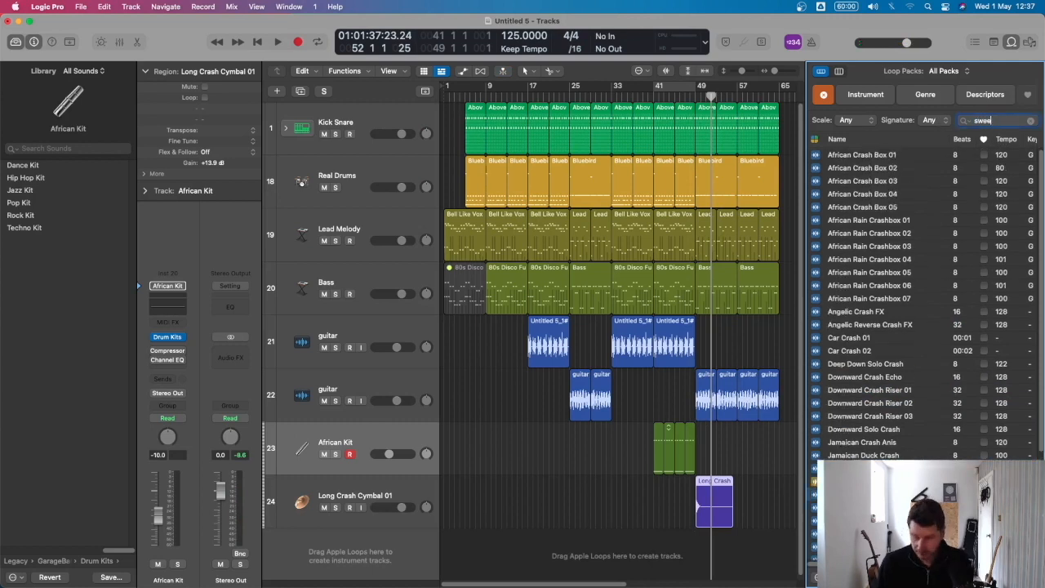
text(p)
click(857, 207)
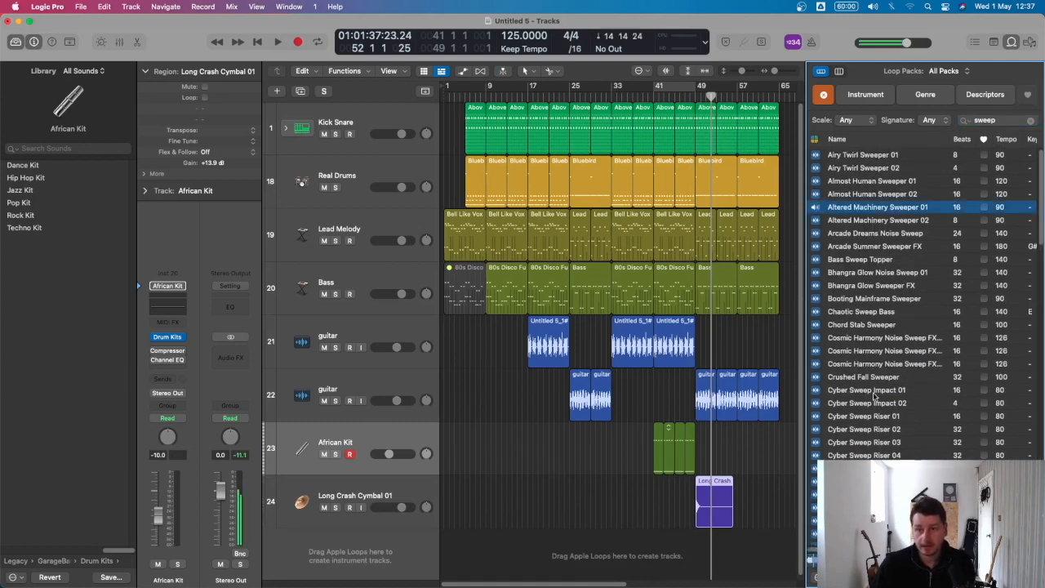
click(859, 325)
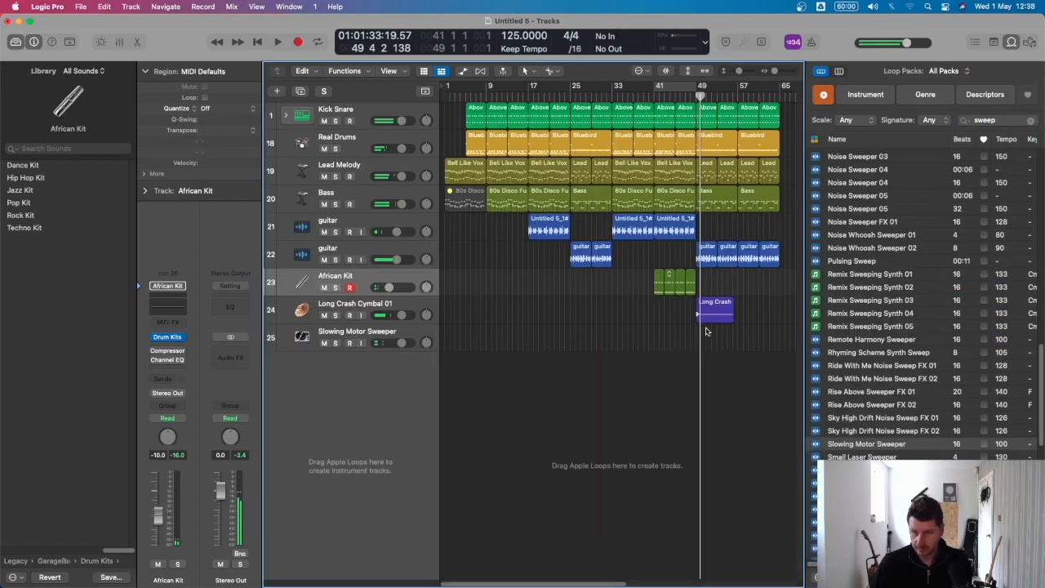
Set the cycle range to bar 48 and delete the hi-hat notes from beat 3 of that bar in the Real Drums region at bar 45
drag(729, 247, 650, 129)
drag(622, 86, 640, 89)
double_click(598, 236)
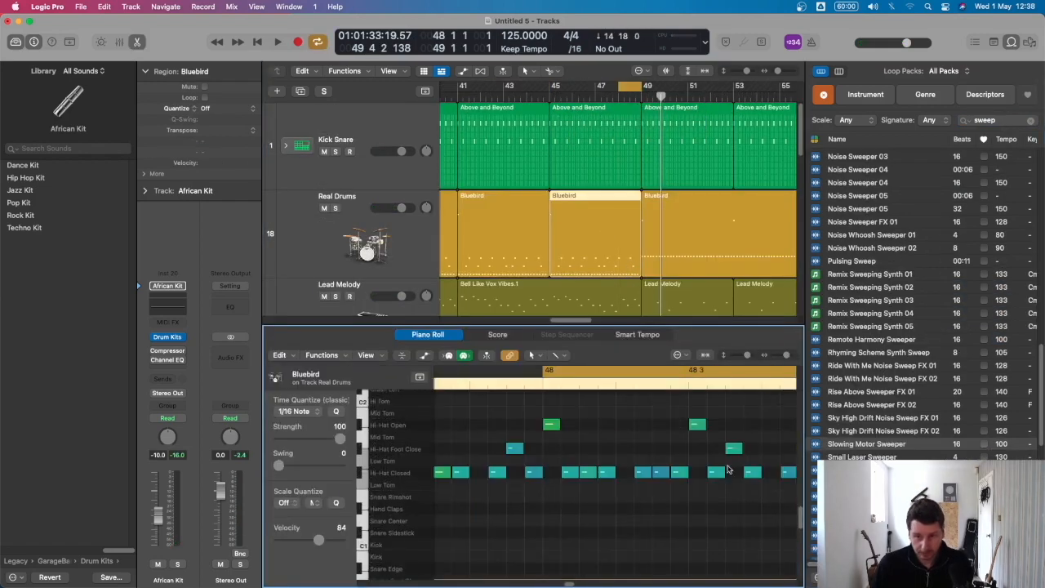
drag(686, 414, 789, 493)
drag(654, 426, 710, 508)
key(Delete)
Add four sixteenth Snare Edge notes with velocity 115 on beat 4 of bar 48 while the cycle plays
drag(709, 455, 724, 545)
drag(294, 540, 335, 540)
key(space)
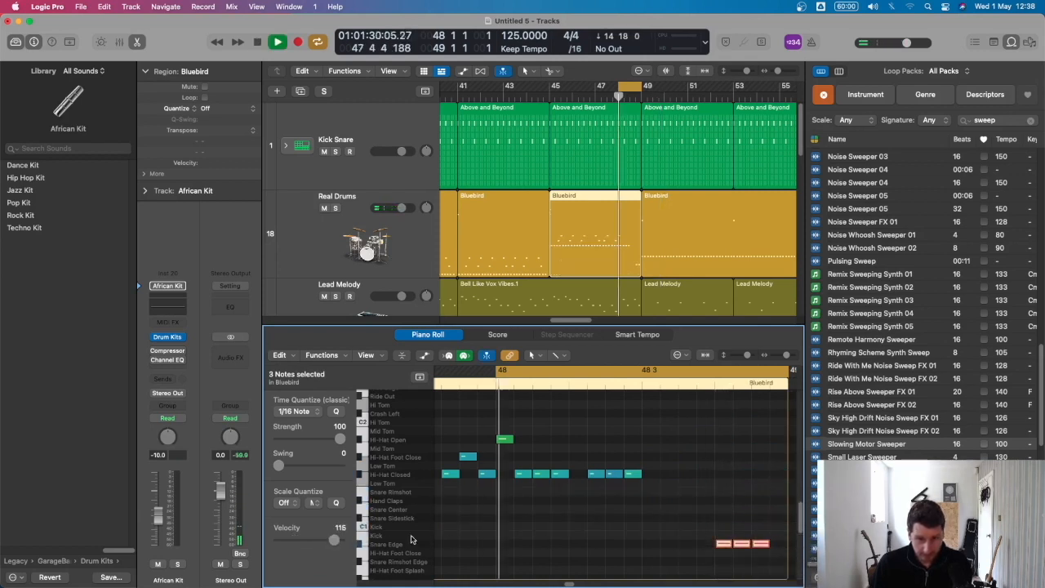
super+click(776, 544)
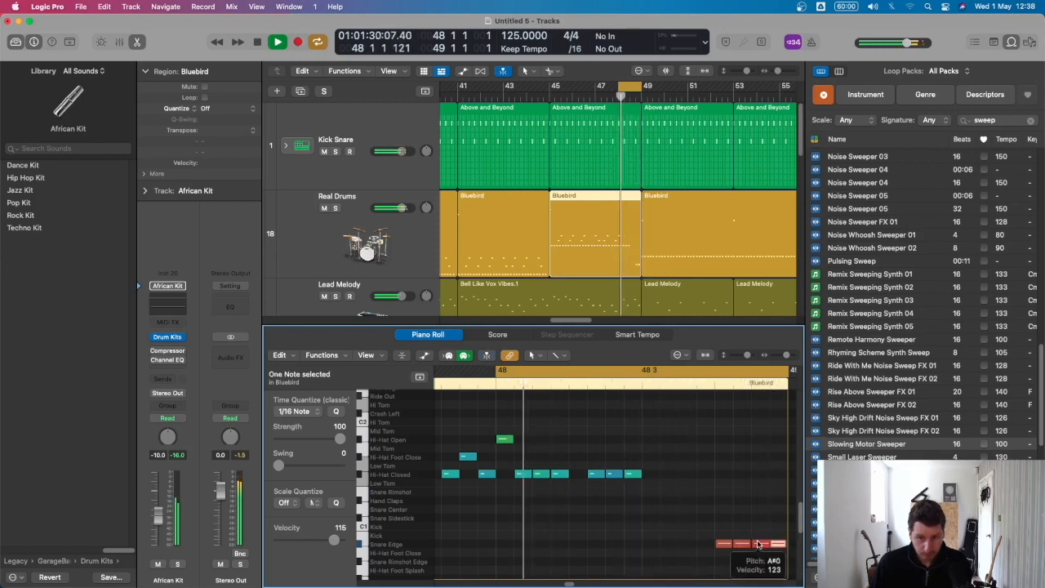
Set the velocity of the third snare note on beat 4 to 103 and add two Snare Edge notes within beat 3 of bar 48
drag(334, 541, 329, 540)
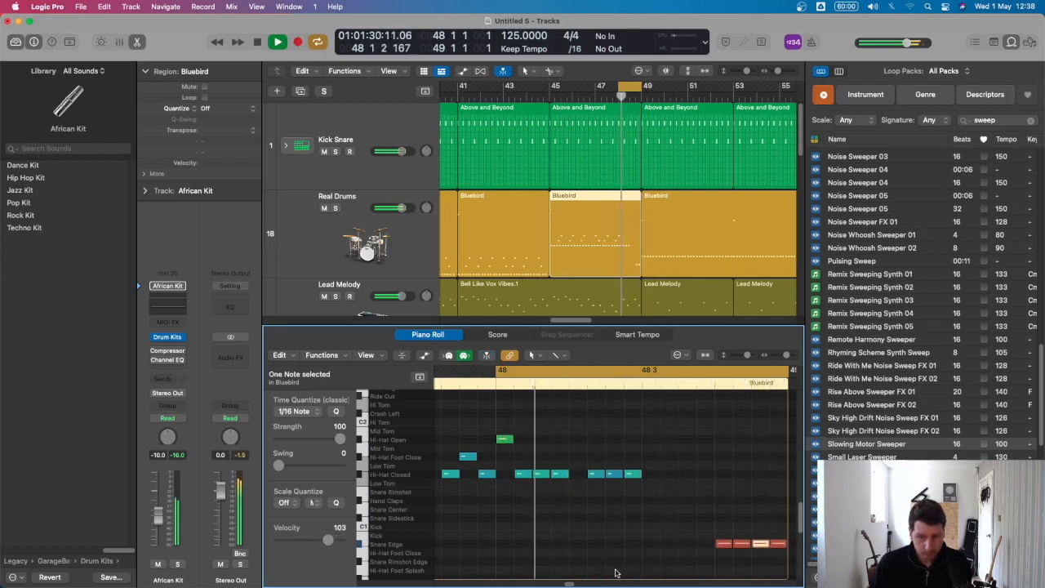
super+click(651, 545)
super+click(687, 545)
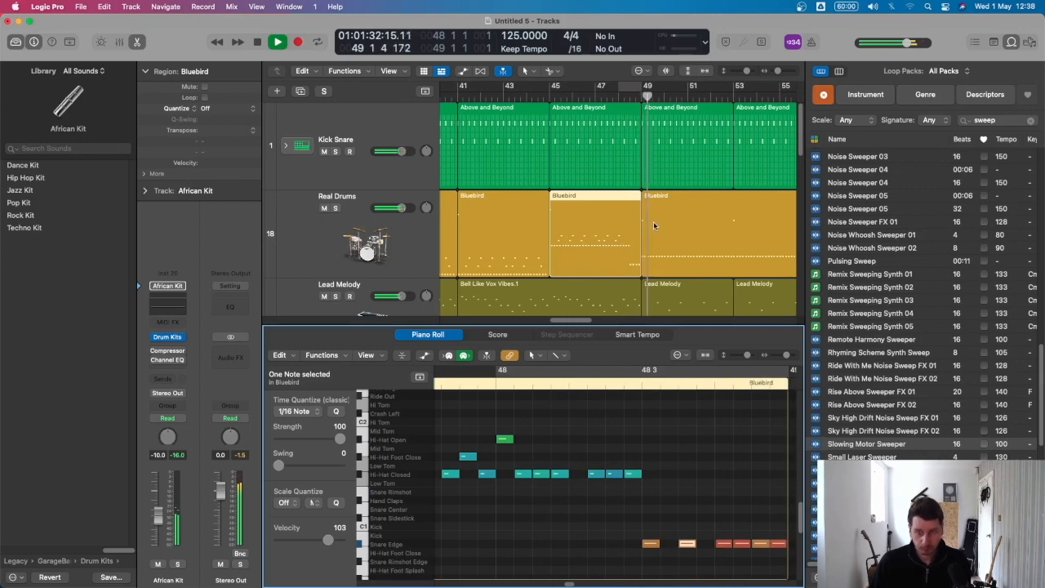
Replace the Real Drums region at bar 21 with a copy of the bar 45 fill region, and return the playhead to the start
key(e)
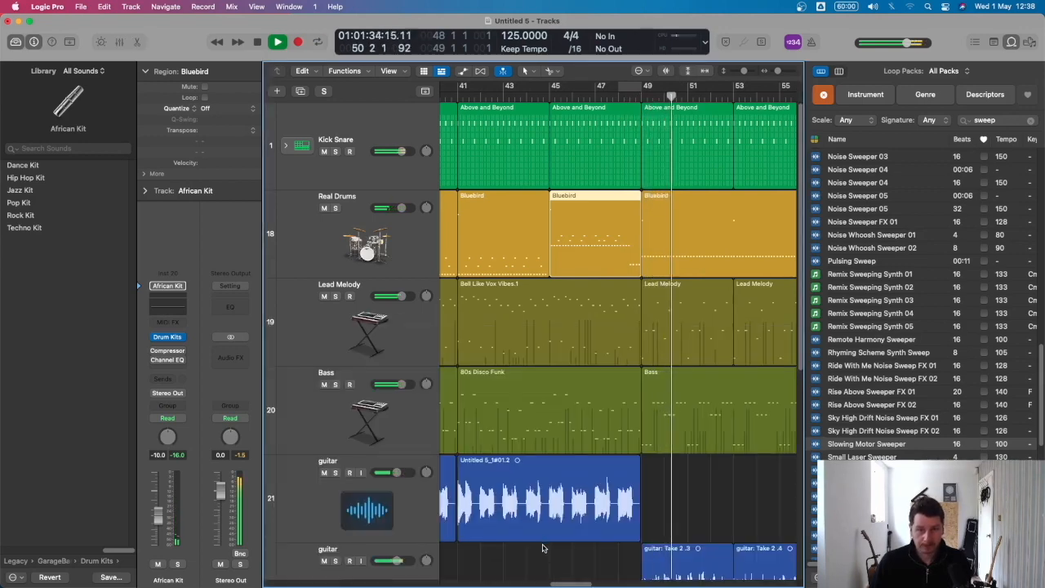
key(z)
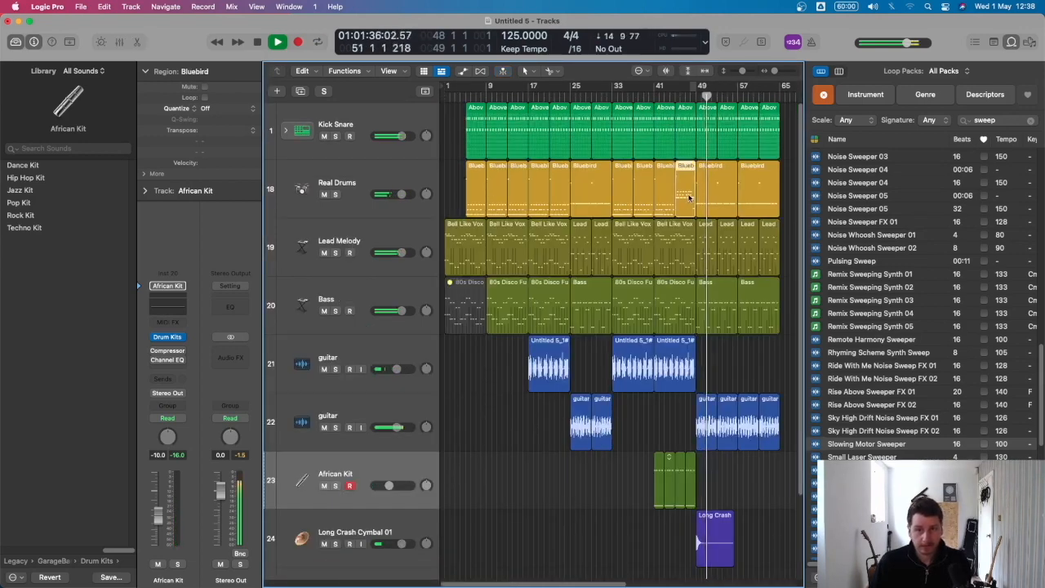
click(564, 192)
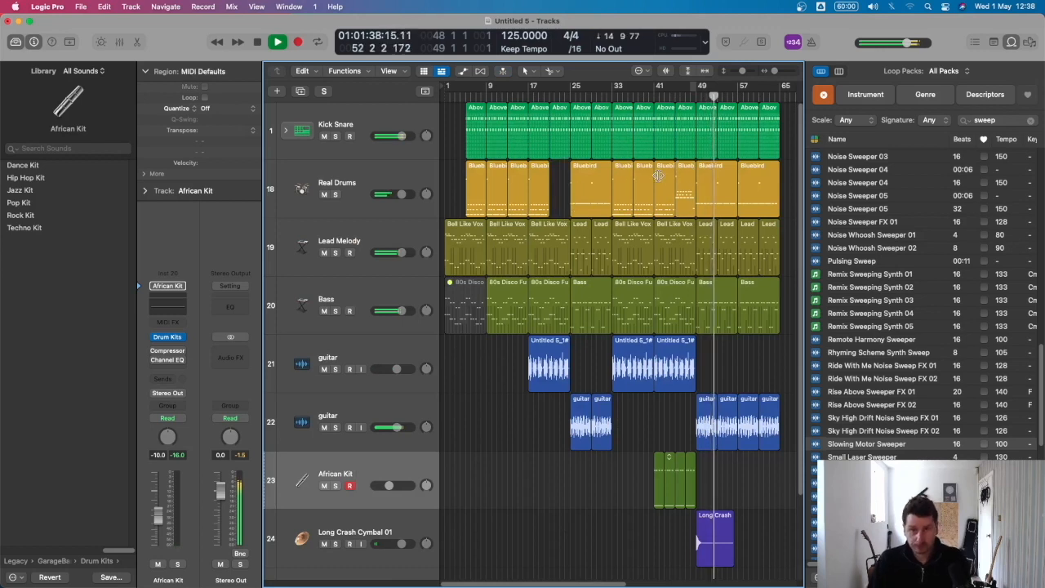
drag(686, 191, 565, 193)
key(space)
key(Return)
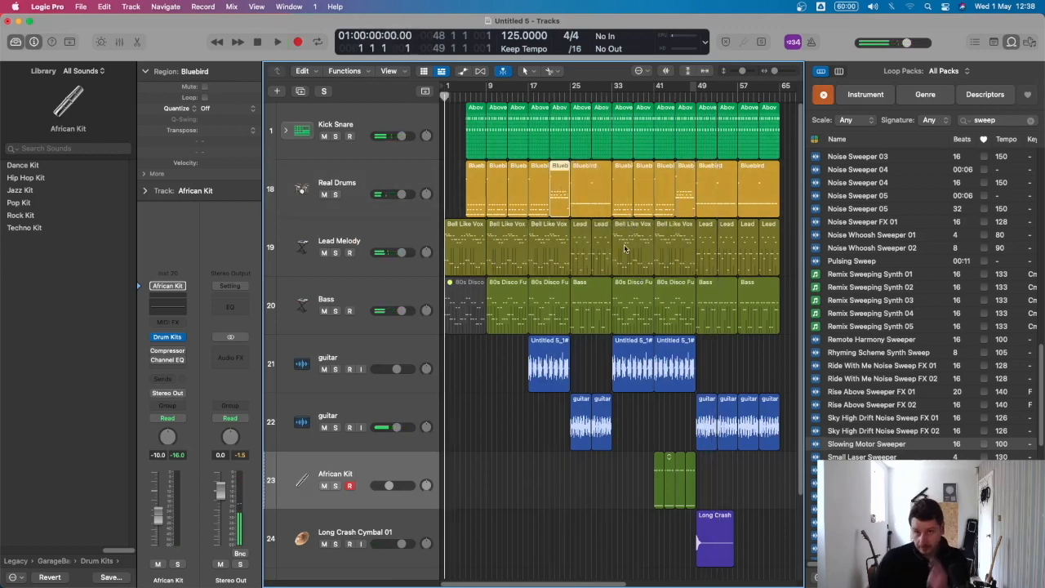
Copy the opening Lead Melody region plus eight bars of Kick Snare and Real Drums regions to bar 65, and play from there
drag(470, 252, 782, 244)
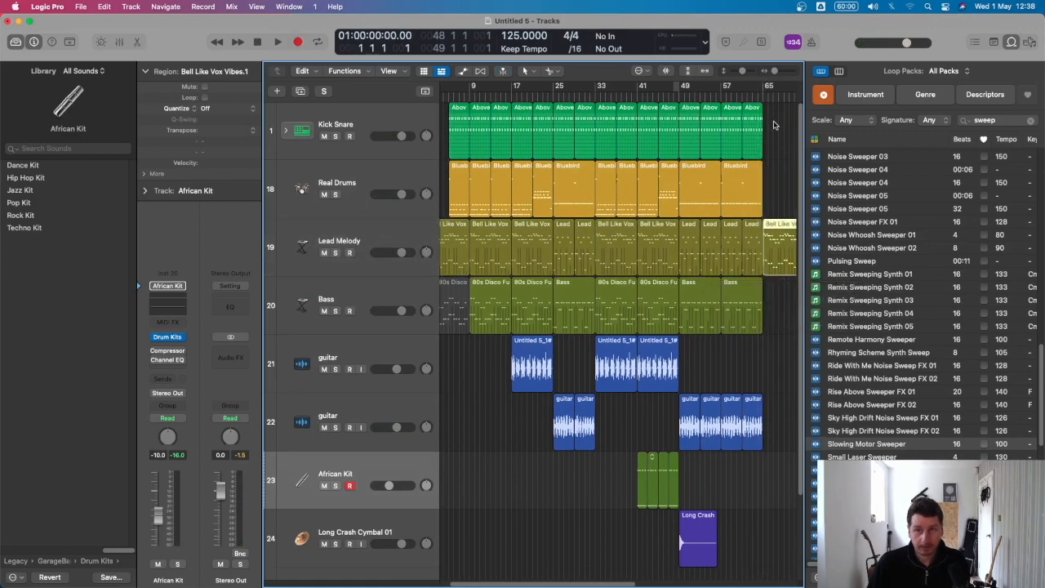
drag(776, 124, 771, 194)
click(762, 101)
key(space)
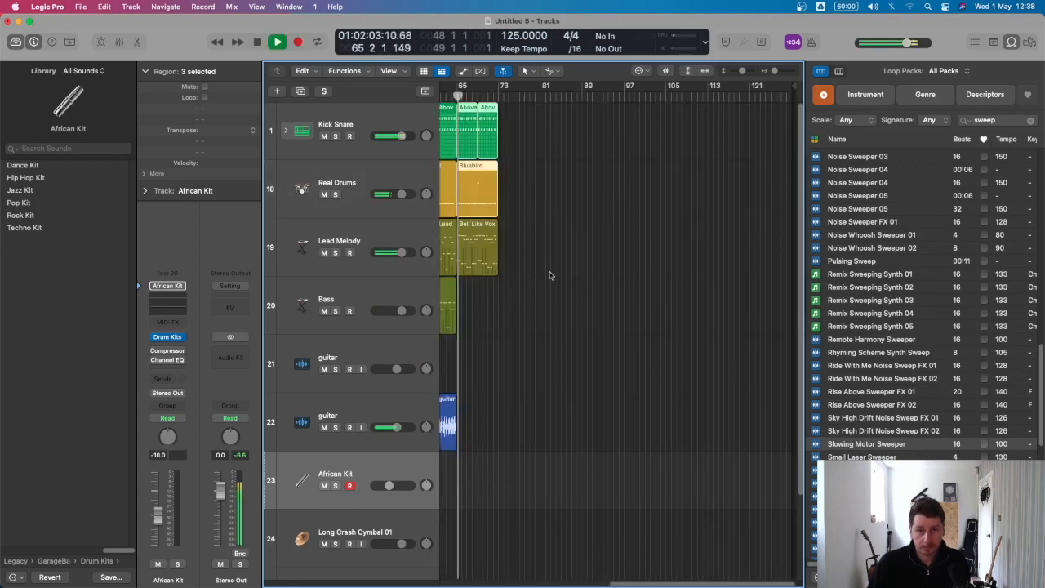
Split the last Real Drums region at bar 69 and delete its second half
scroll(572, 531, left, 10)
scroll(519, 558, right, 2)
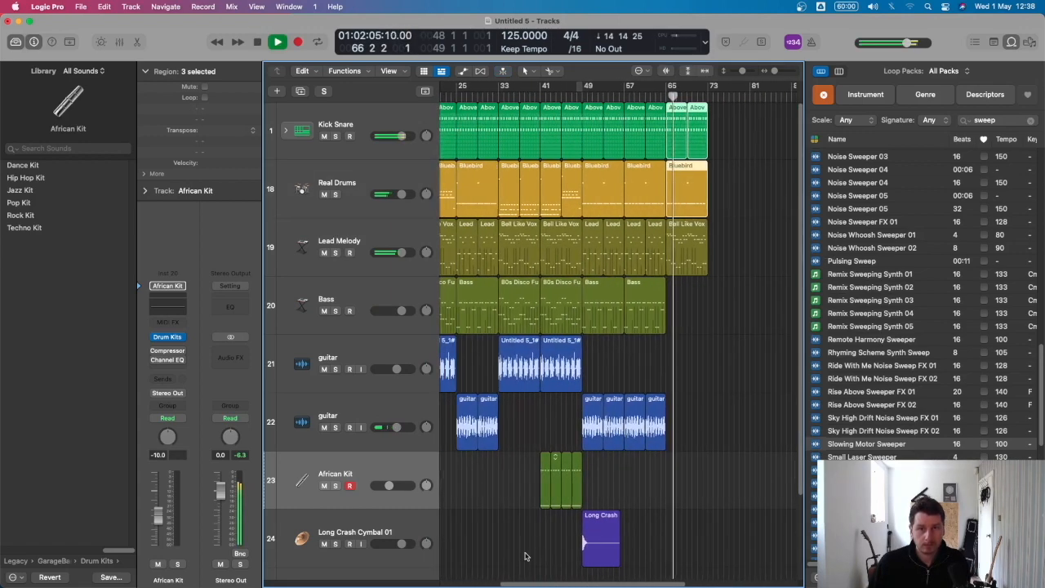
super+click(693, 173)
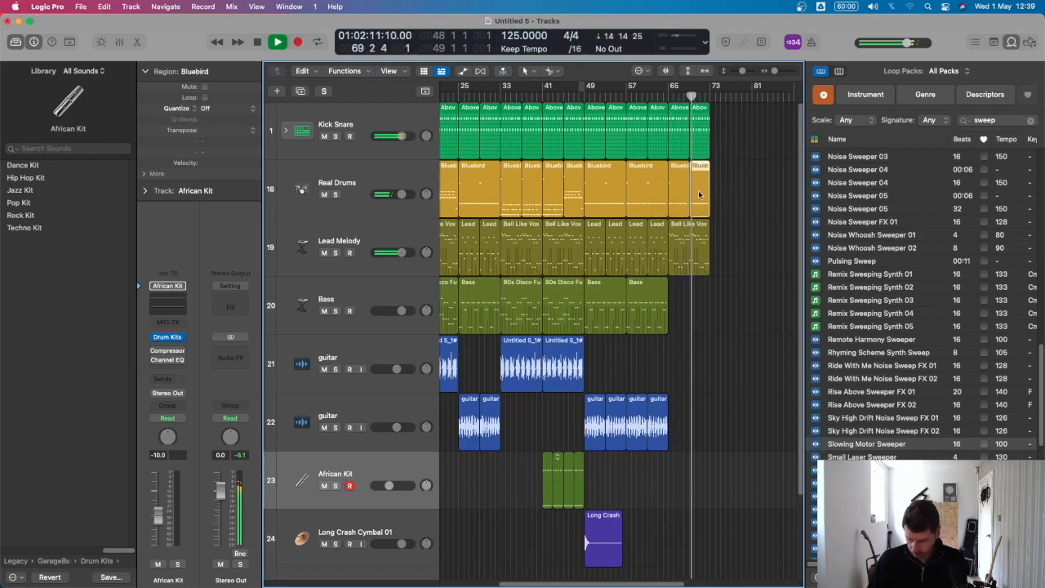
key(BackSpace)
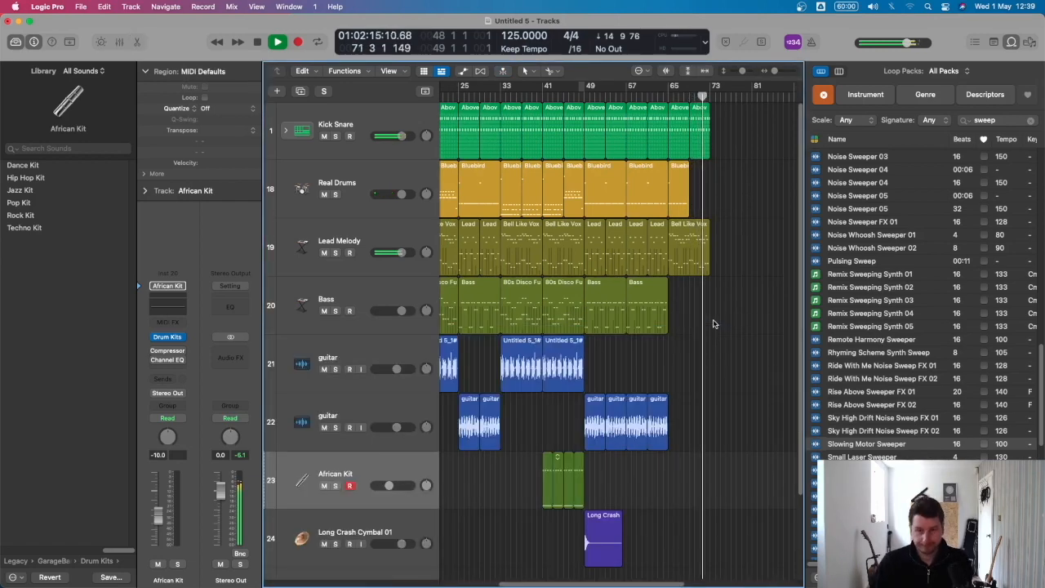
key(x)
key(x)
key(c)
key(c)
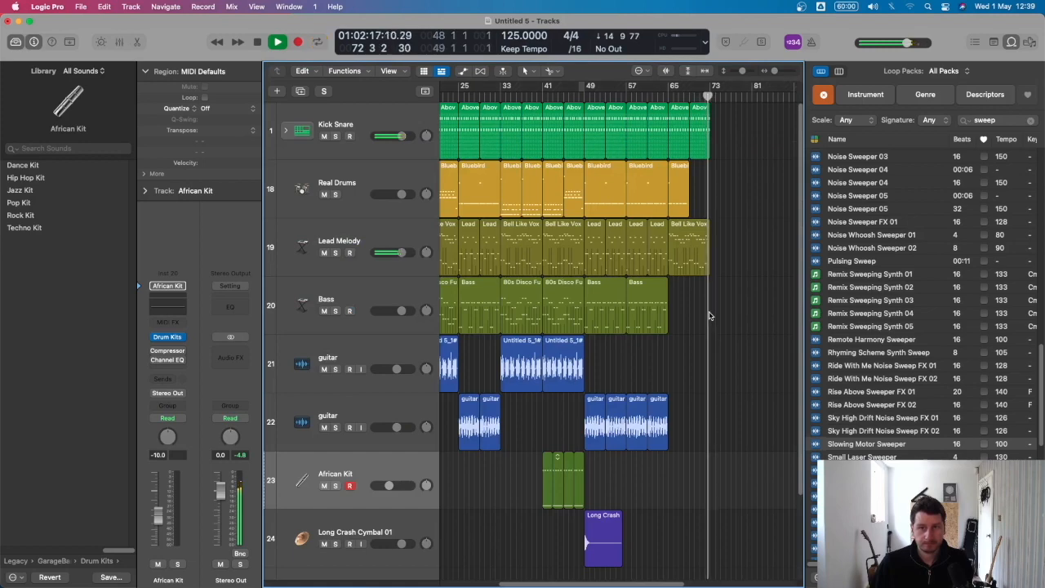
Stop playback at the end of the arrangement and close the Loop Browser
key(super+Left)
key(super+Up)
key(space)
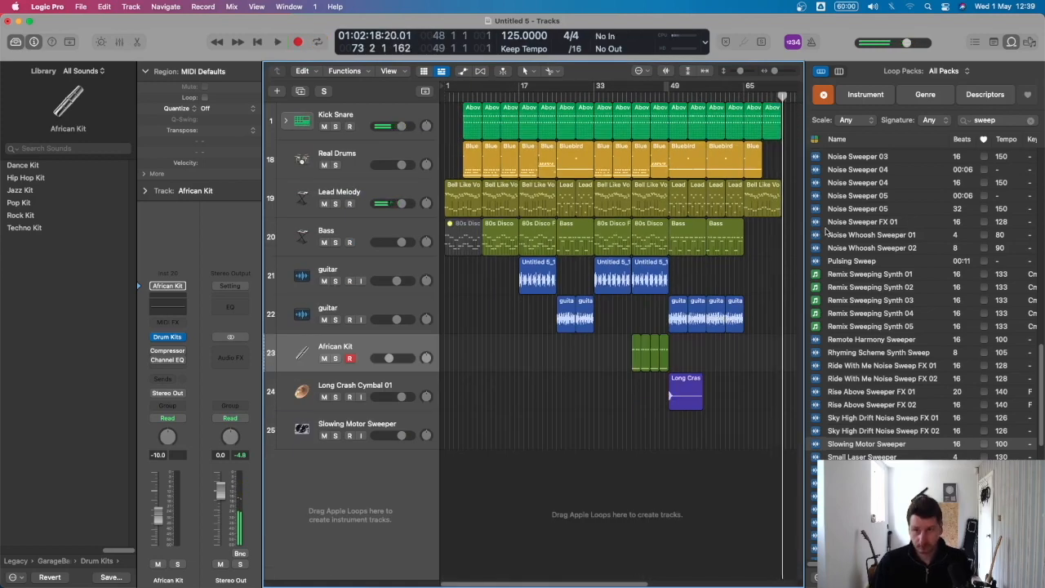
key(o)
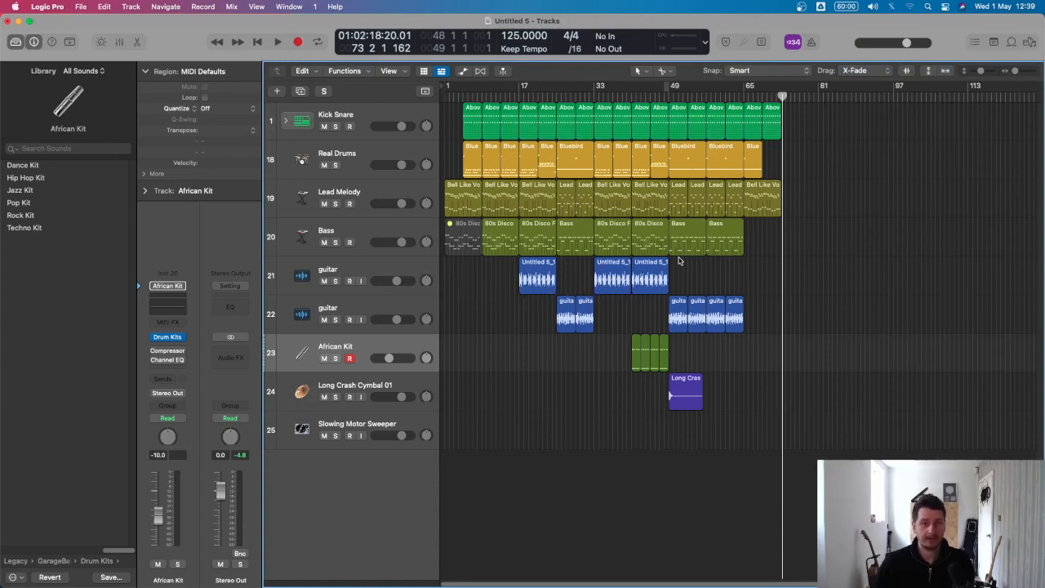
Review the Kick Snare, Lead Melody, Bass and first guitar tracks, and listen to the arrangement from bar 17
click(346, 118)
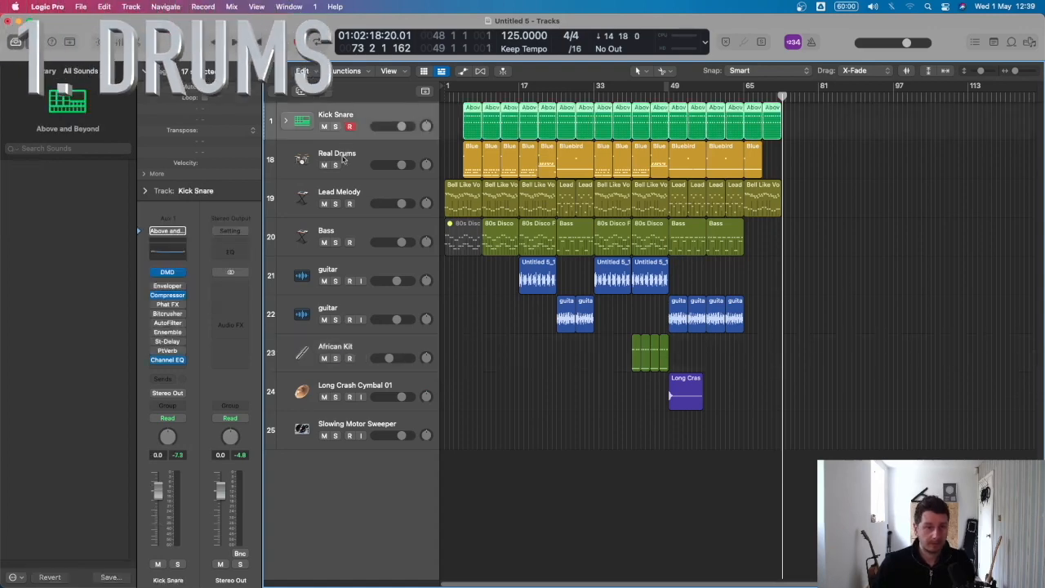
click(363, 200)
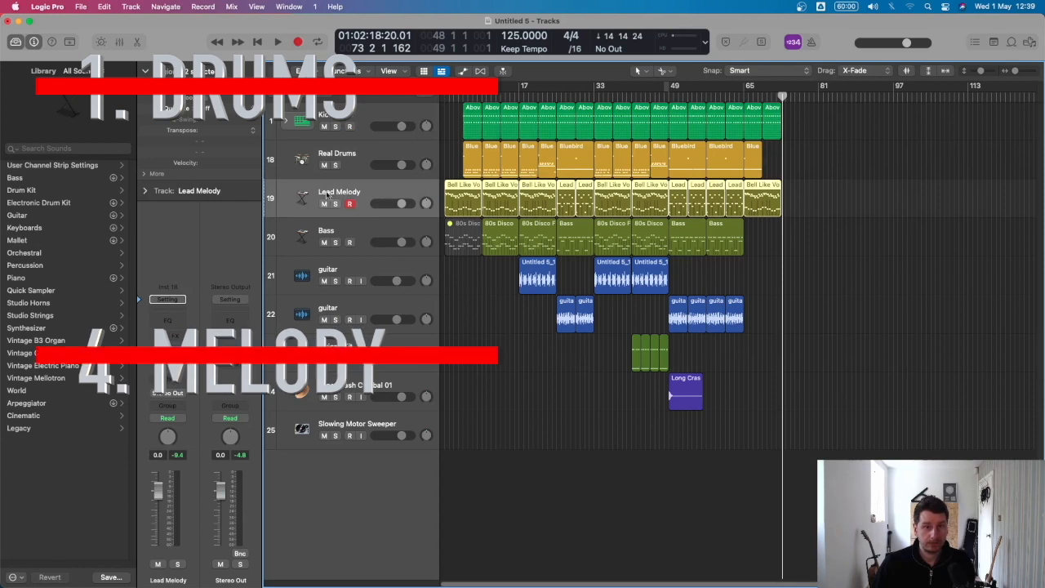
click(333, 239)
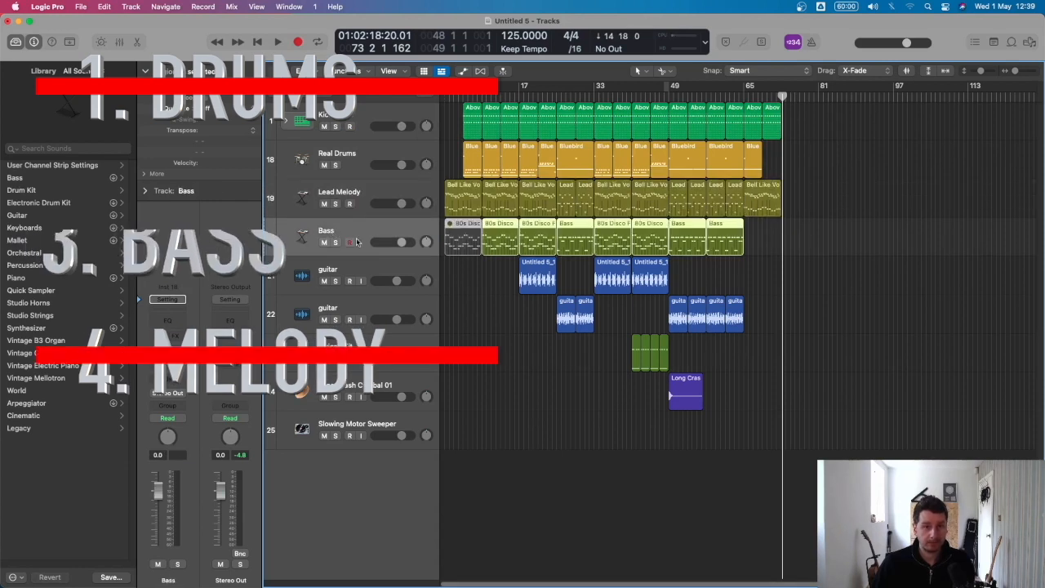
click(555, 286)
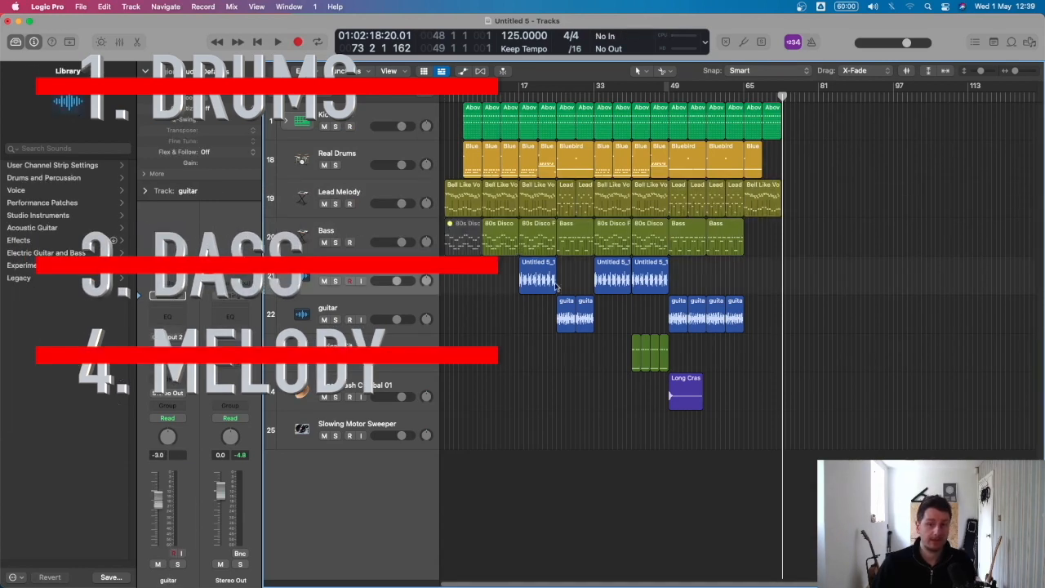
click(526, 95)
key(space)
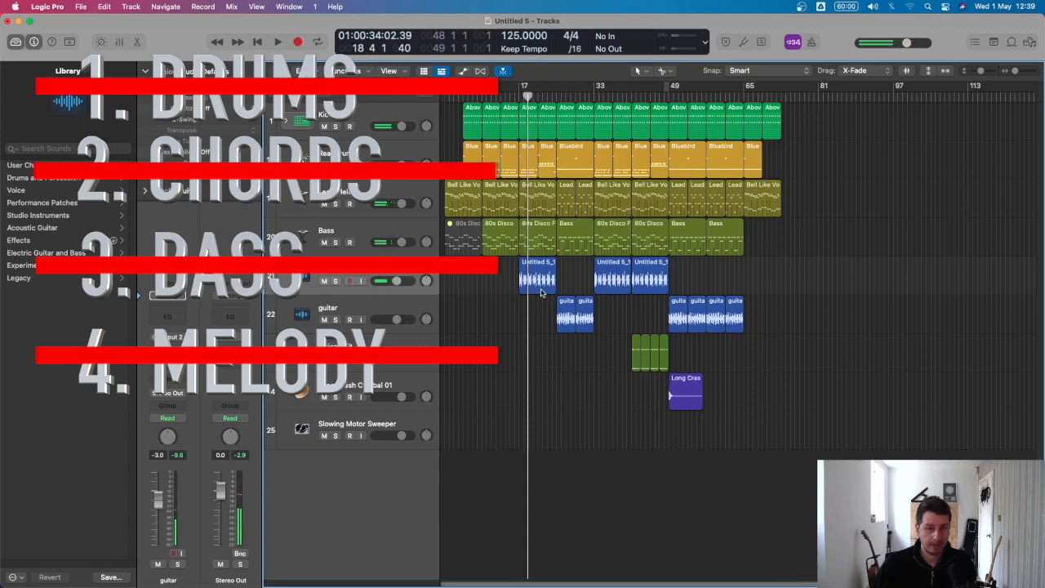
key(space)
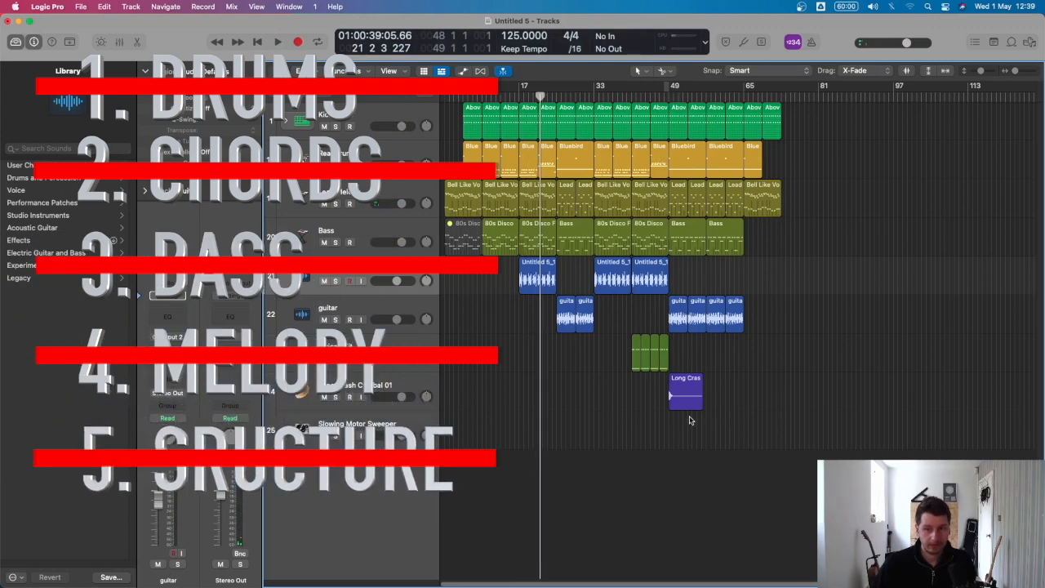
Copy the Long Crash Cymbal region to bar 25 and select the Slowing Motor Sweeper track
drag(689, 398, 575, 398)
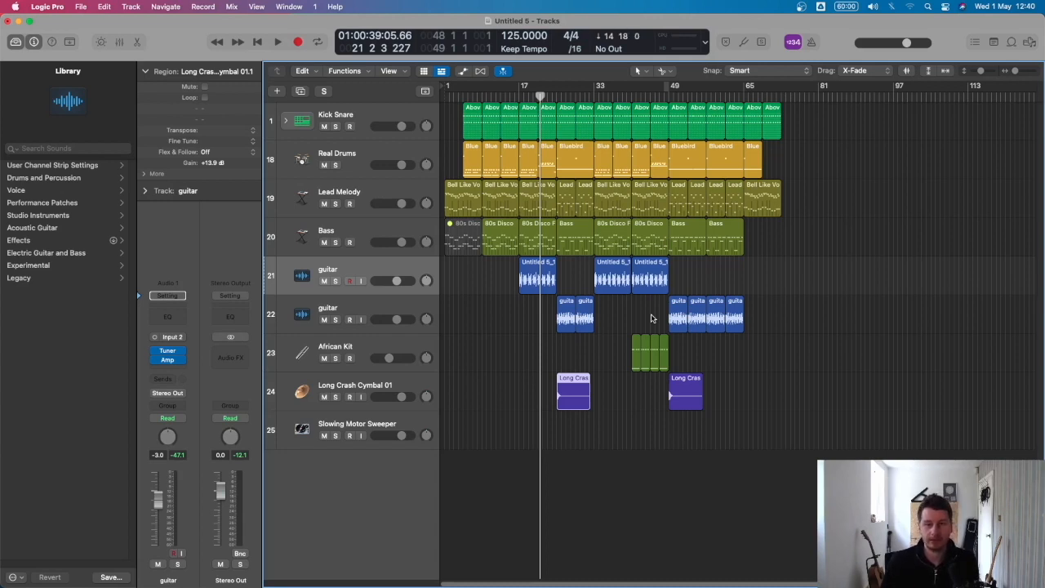
click(470, 441)
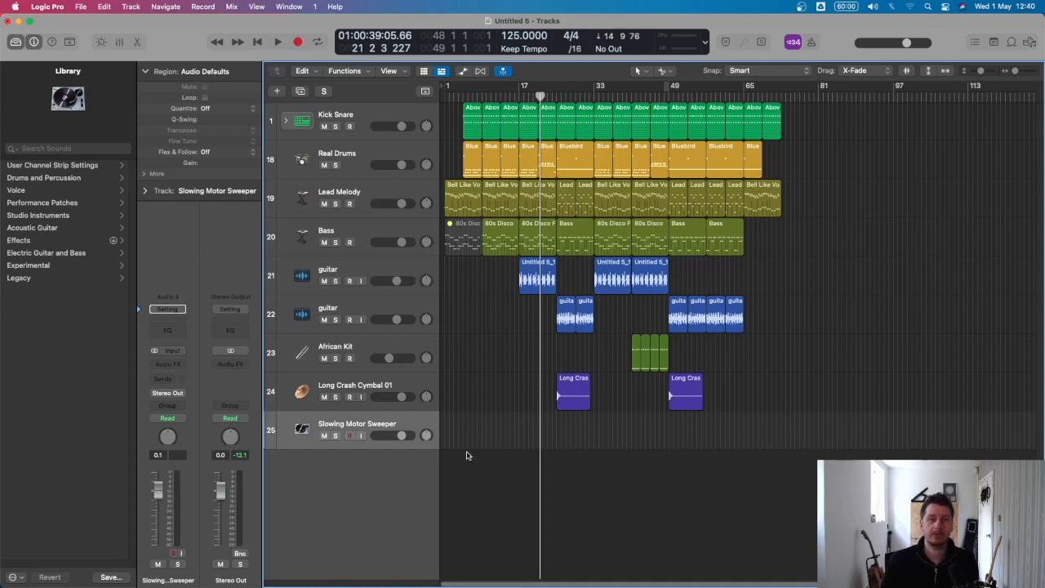